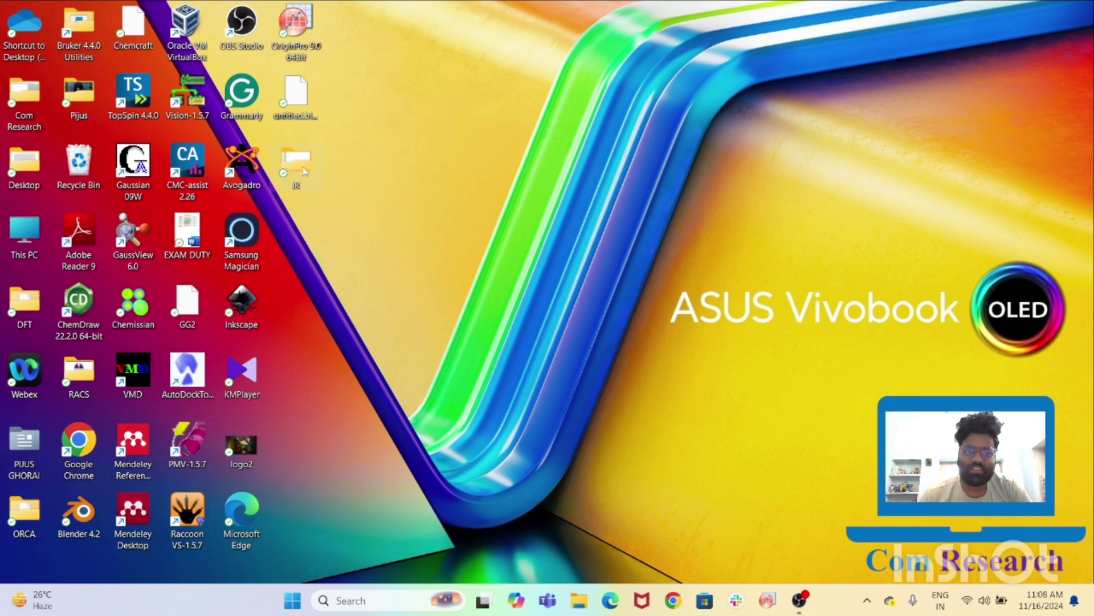
Open the IR folder on the desktop and review the wavenumber list in the X axis Data file, closing the file again.
double_click(305, 171)
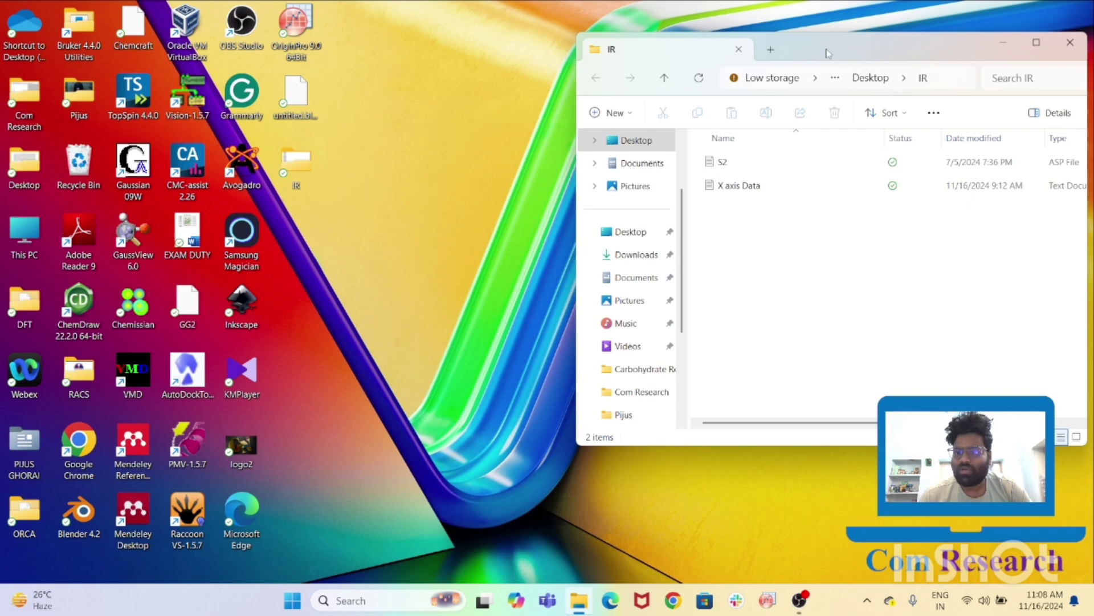
left_click_drag(828, 53, 755, 49)
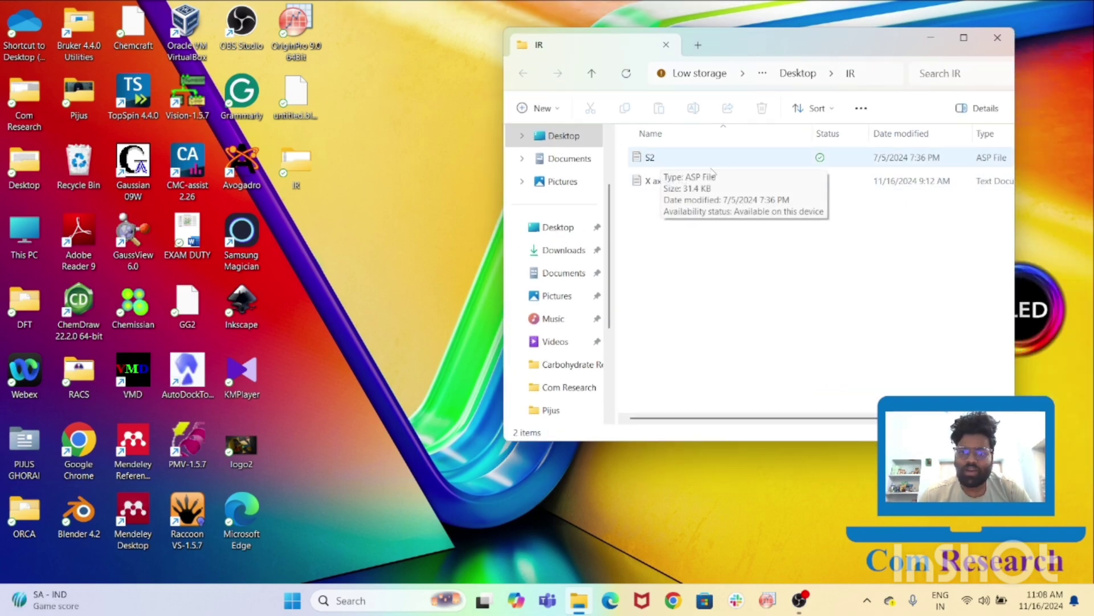
mouse_move(675, 186)
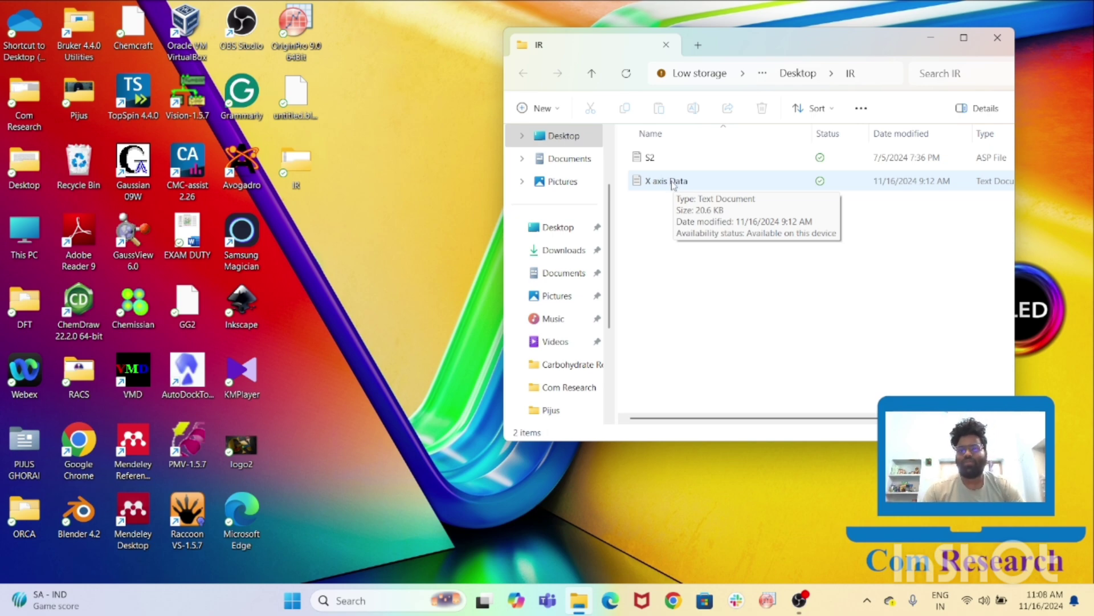
double_click(672, 183)
key("ctrl+a")
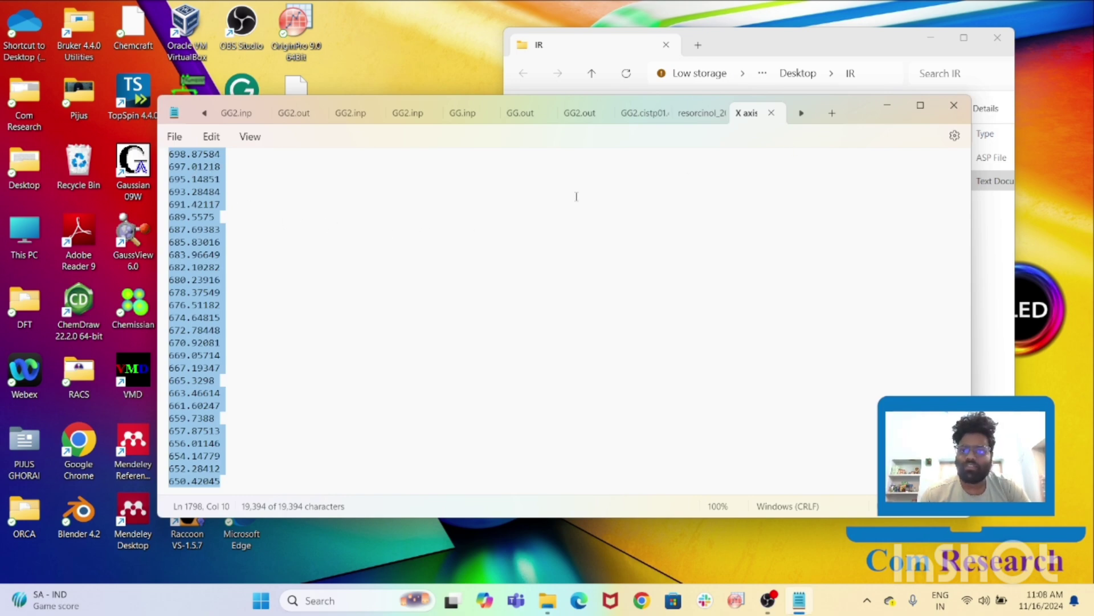
scroll(234, 201, "up", 14)
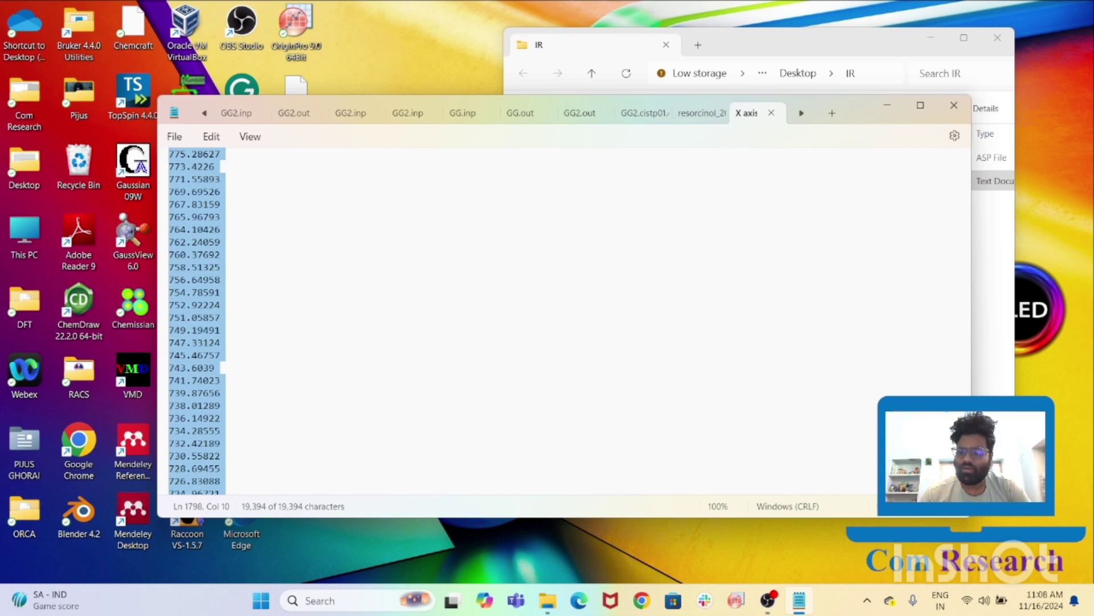
left_click_drag(964, 467, 998, 162)
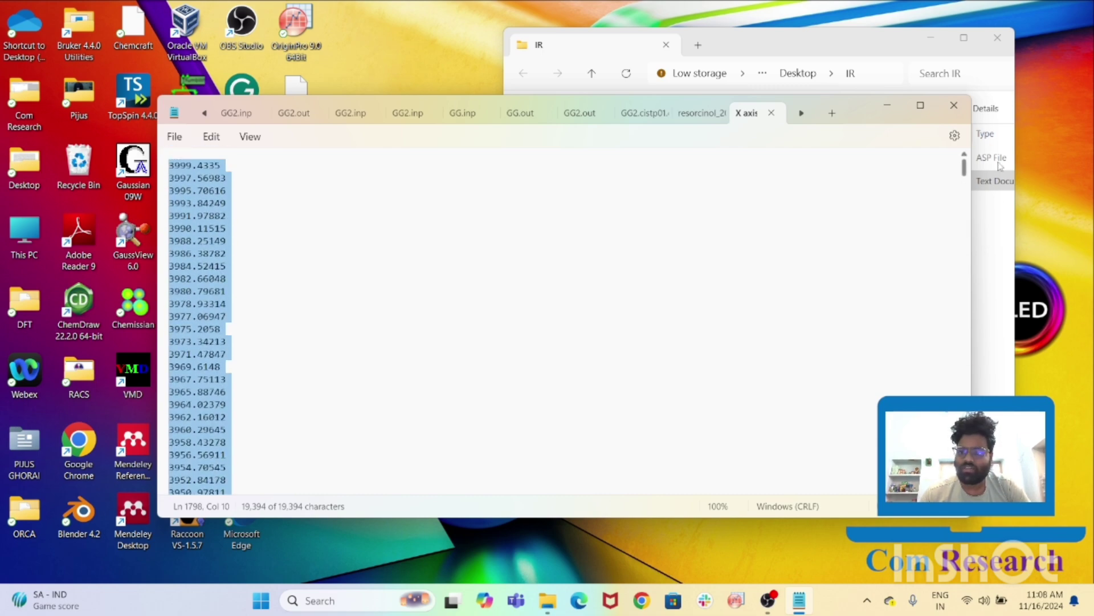
left_click(954, 105)
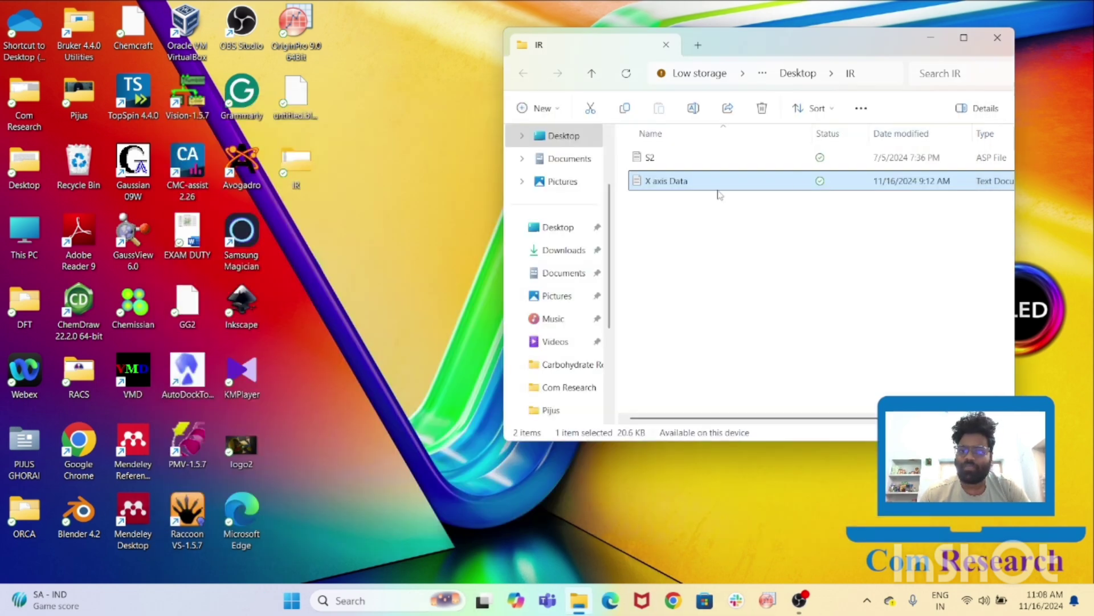
Open the S2 ASP file despite the security warning, review its contents from the first line, and close it.
left_click(659, 158)
double_click(659, 158)
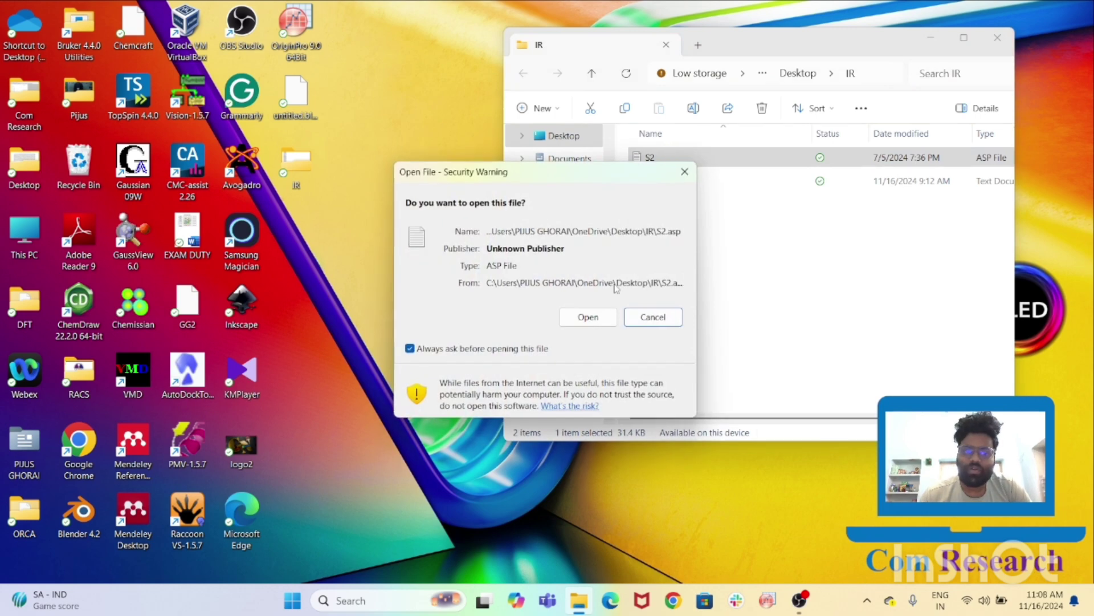
left_click(596, 321)
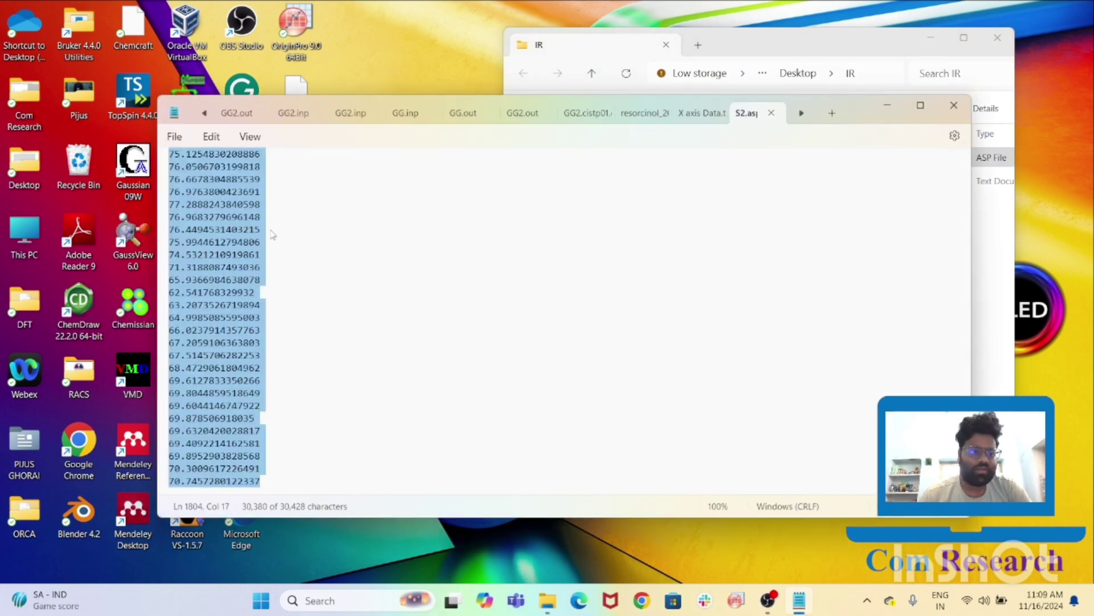
scroll(302, 237, "down", 3)
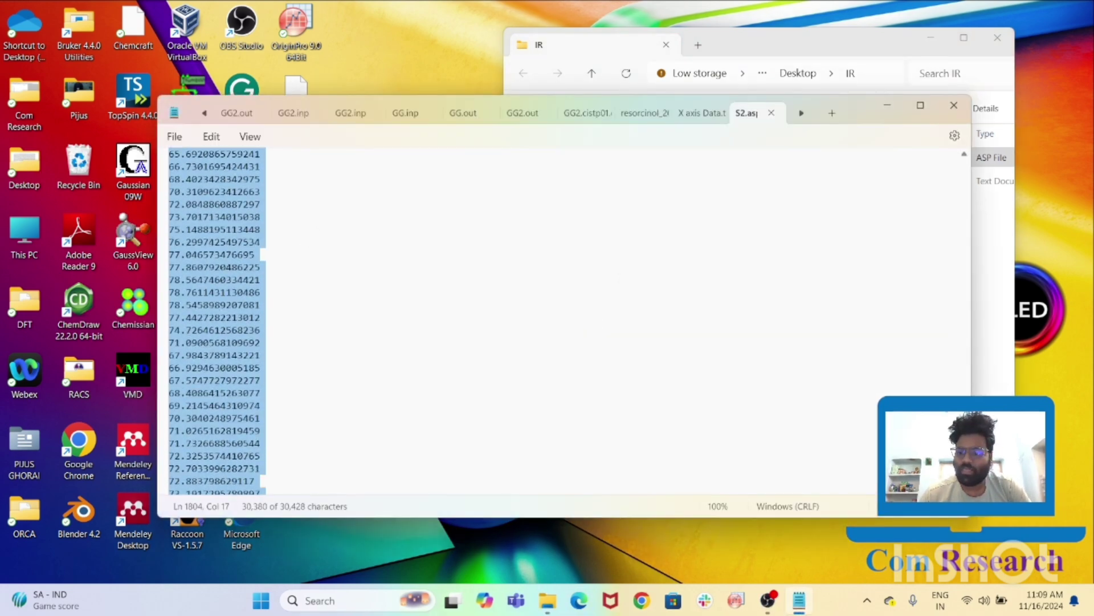
left_click_drag(963, 490, 963, 165)
left_click(391, 305)
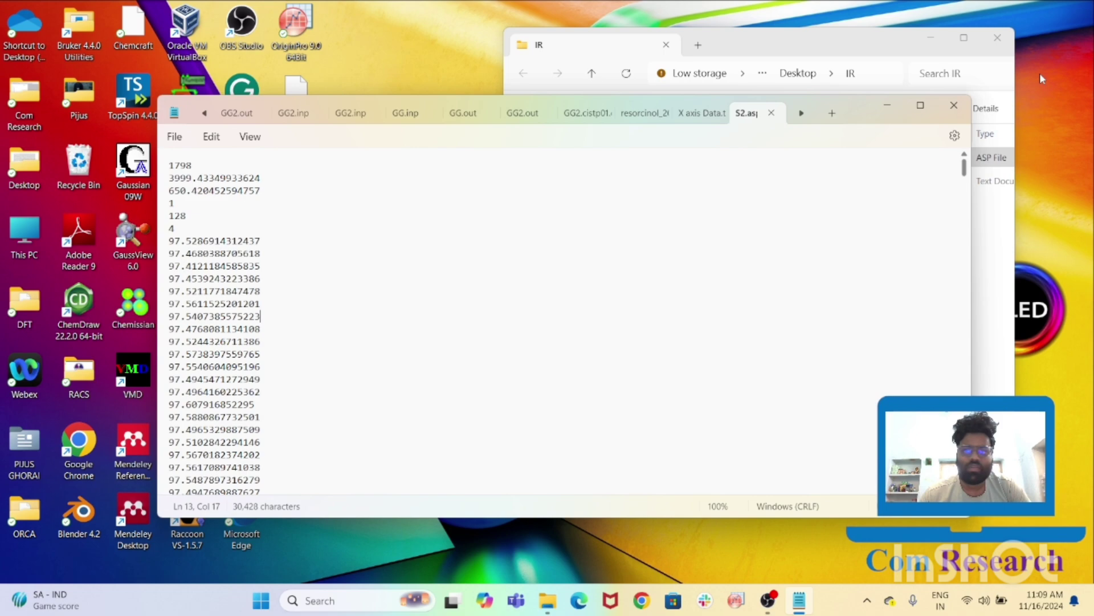
left_click(962, 110)
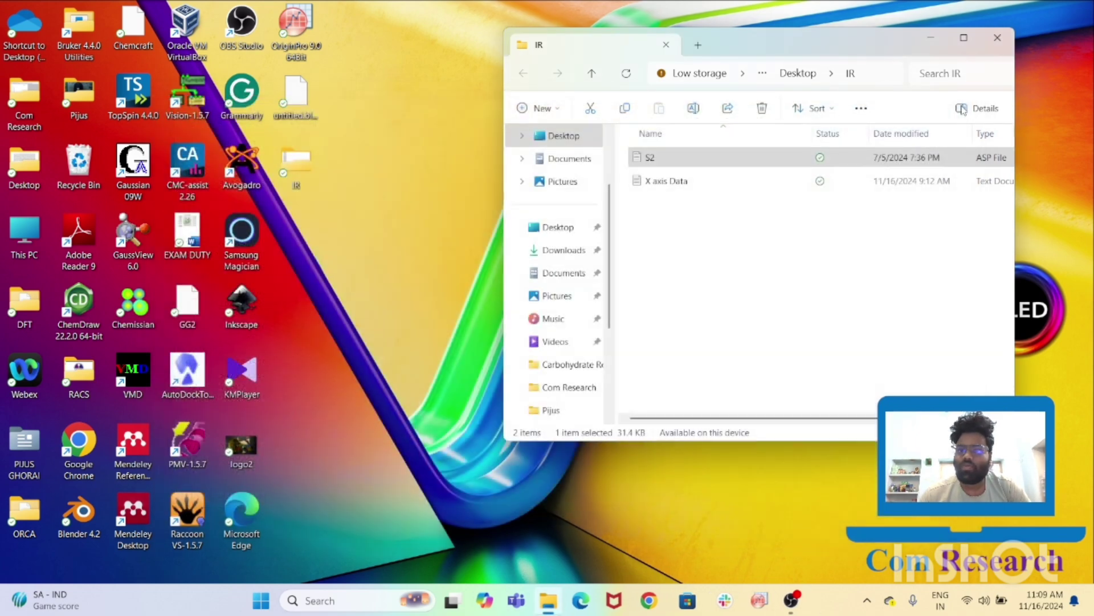
Switch to OriginPro 9.0 by launching it, dismiss its startup dialog, and reposition its window on the desktop.
left_click(301, 34)
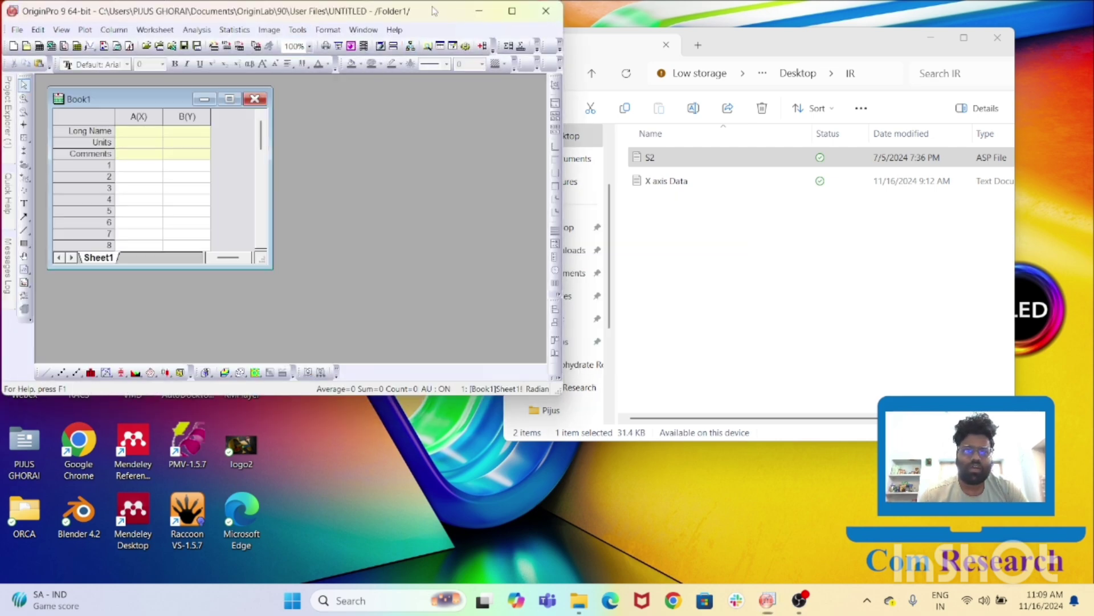
left_click(373, 267)
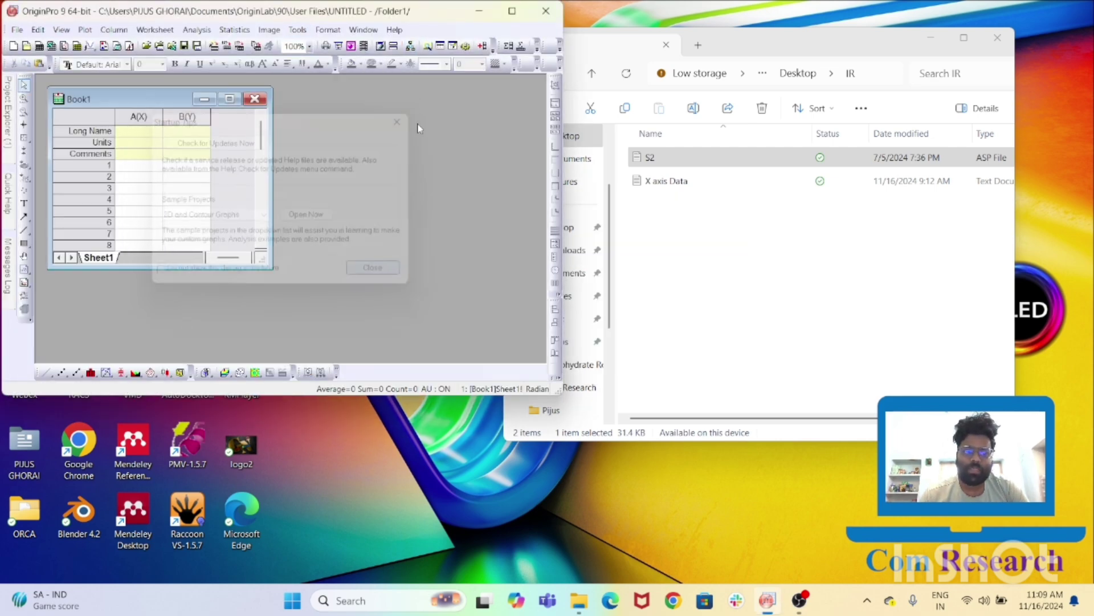
left_click_drag(429, 13, 442, 49)
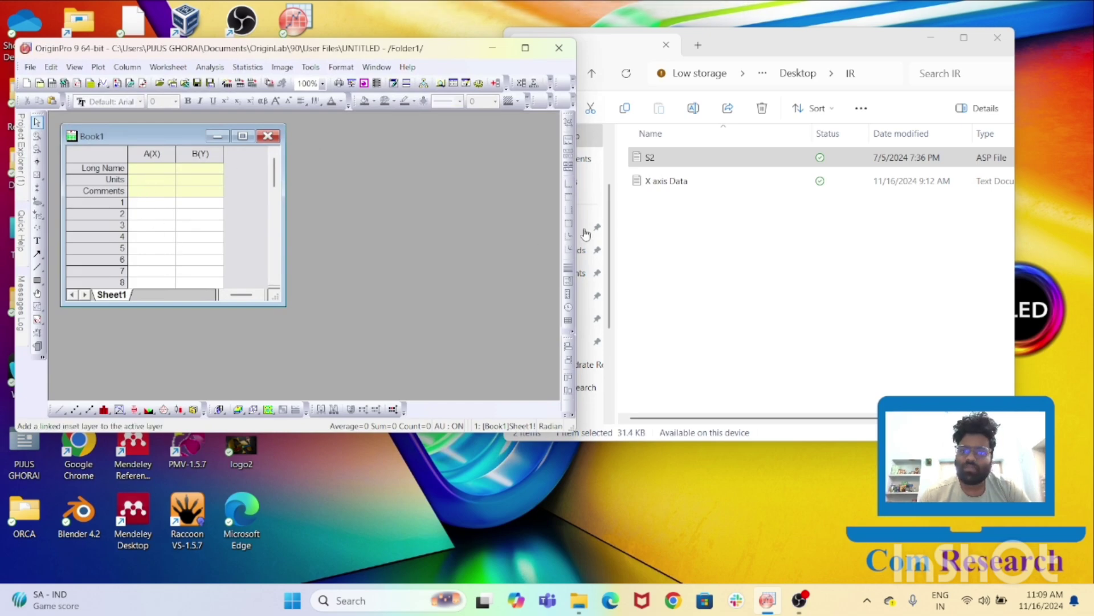
Copy all values from the X axis Data file into column A(X) of Book1 starting at row 1, and close the text file.
double_click(683, 188)
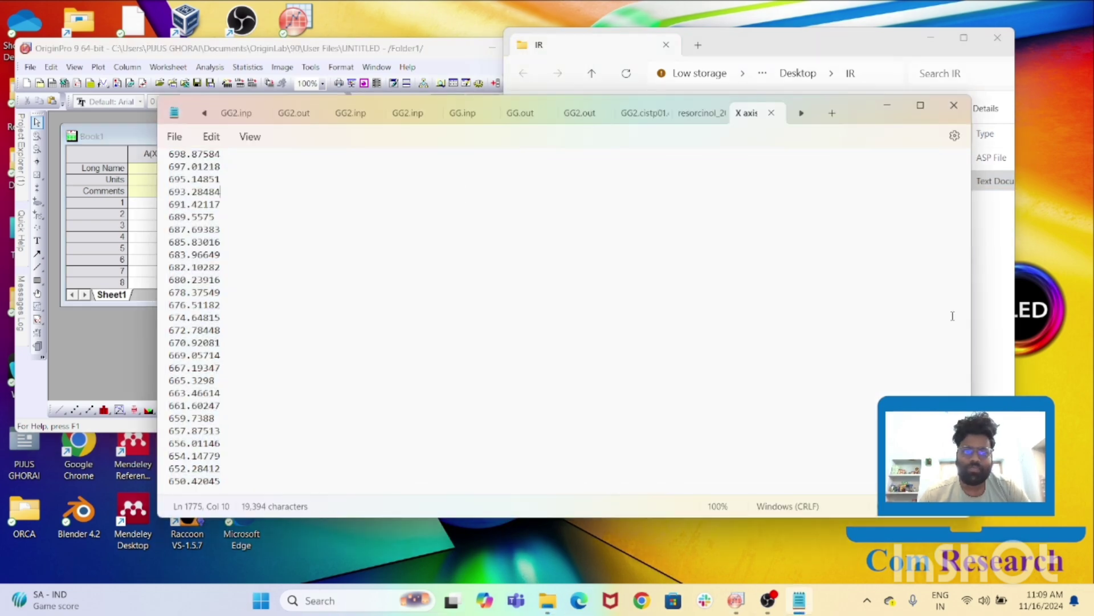
scroll(233, 195, "up", 20)
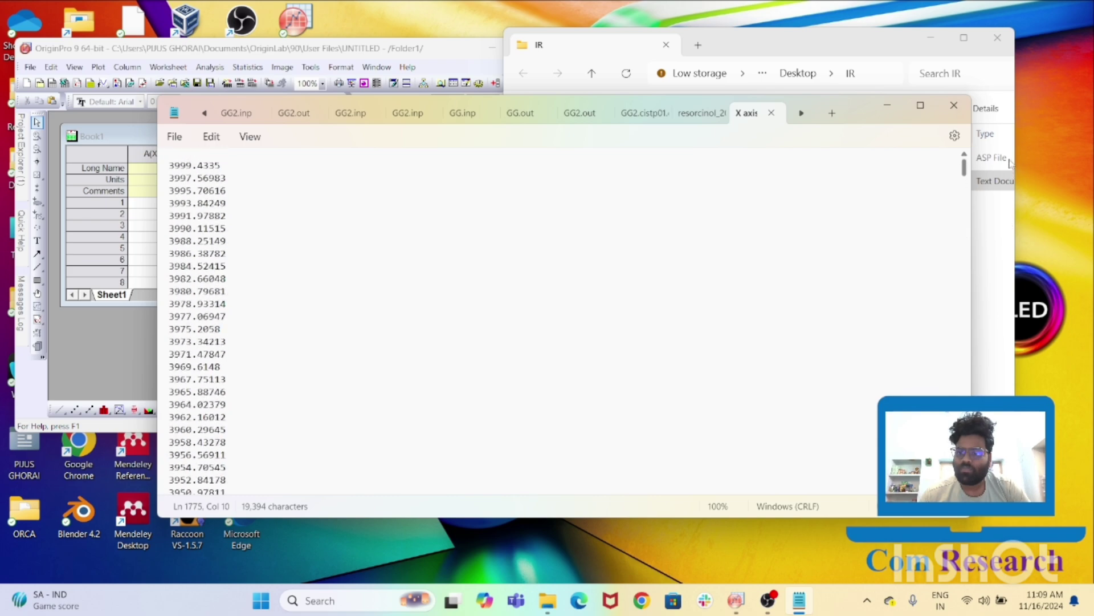
left_click(186, 165)
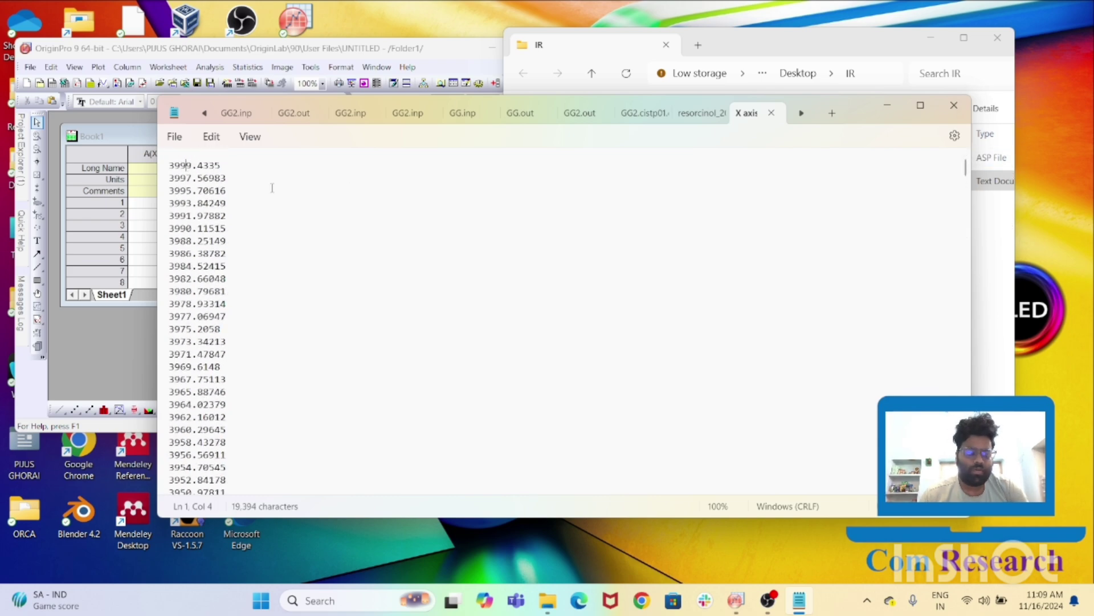
key("ctrl+a")
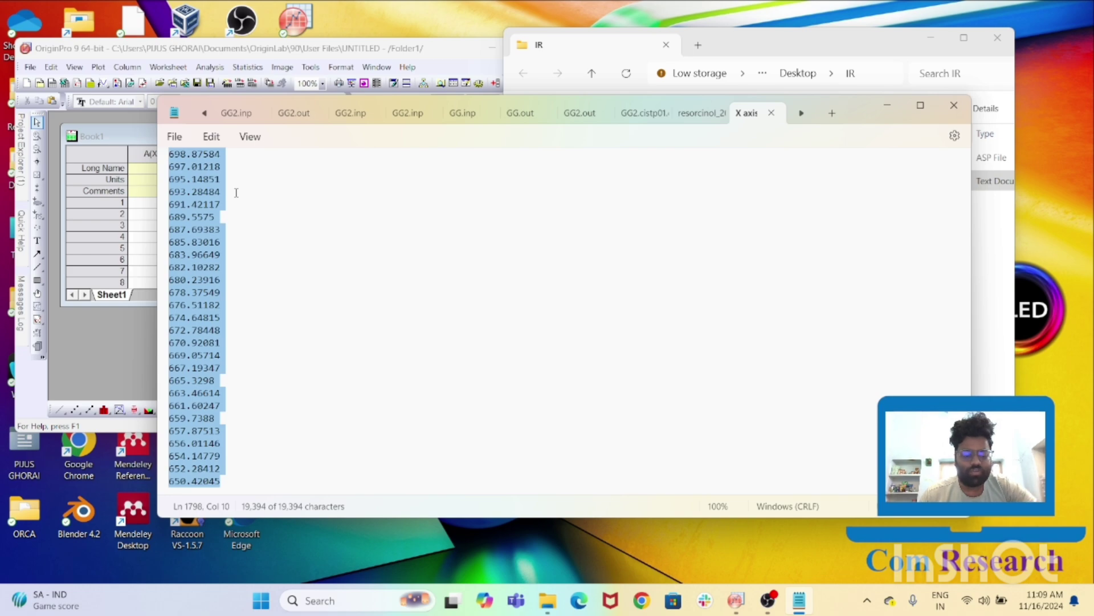
left_click(288, 50)
left_click(150, 207)
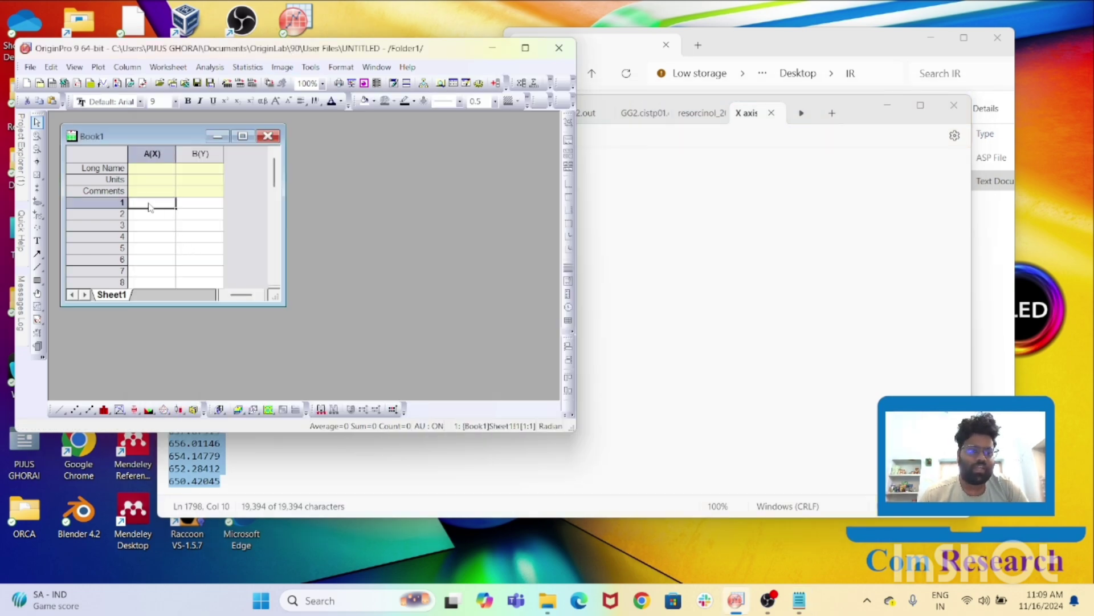
key("ctrl+v")
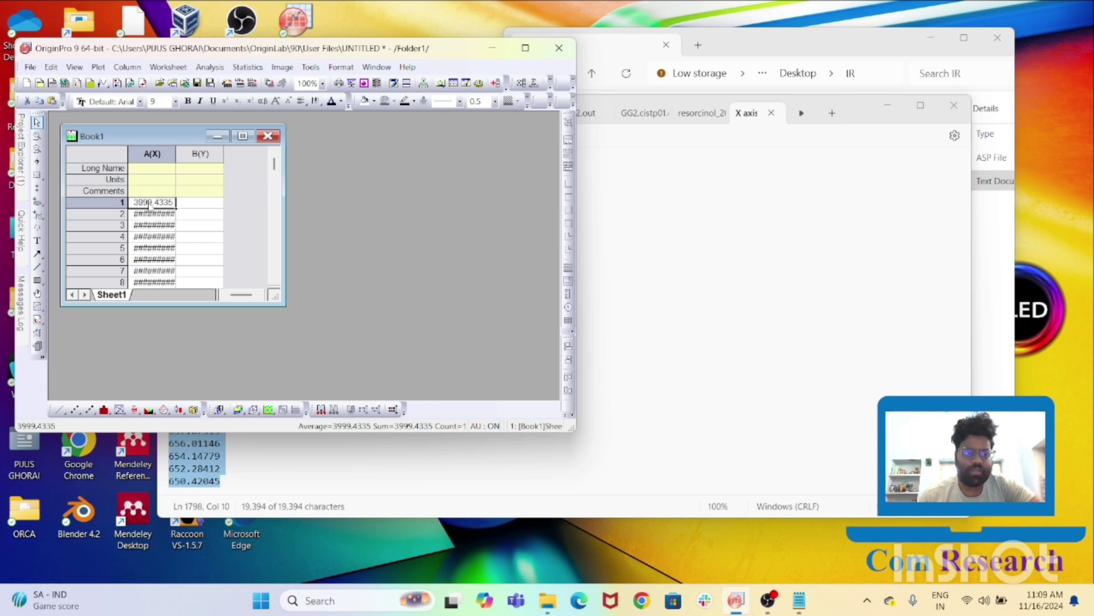
left_click(955, 109)
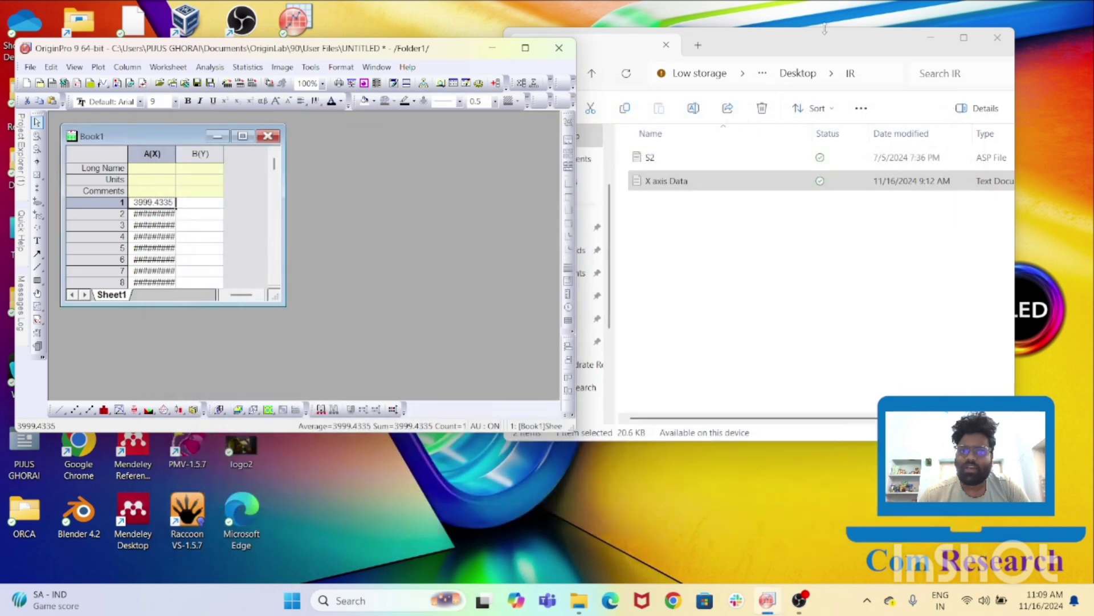
Open the S2 file and copy its values from 97.5286914312437 on line 7 through the last line, excluding the six header lines.
left_click_drag(809, 55, 849, 51)
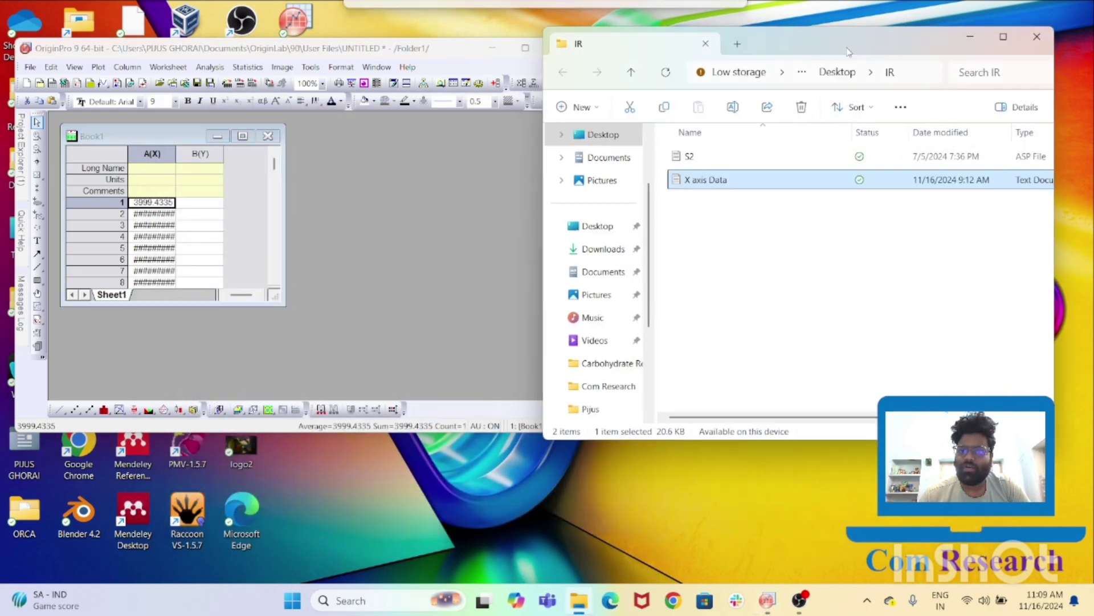
double_click(697, 163)
left_click(592, 319)
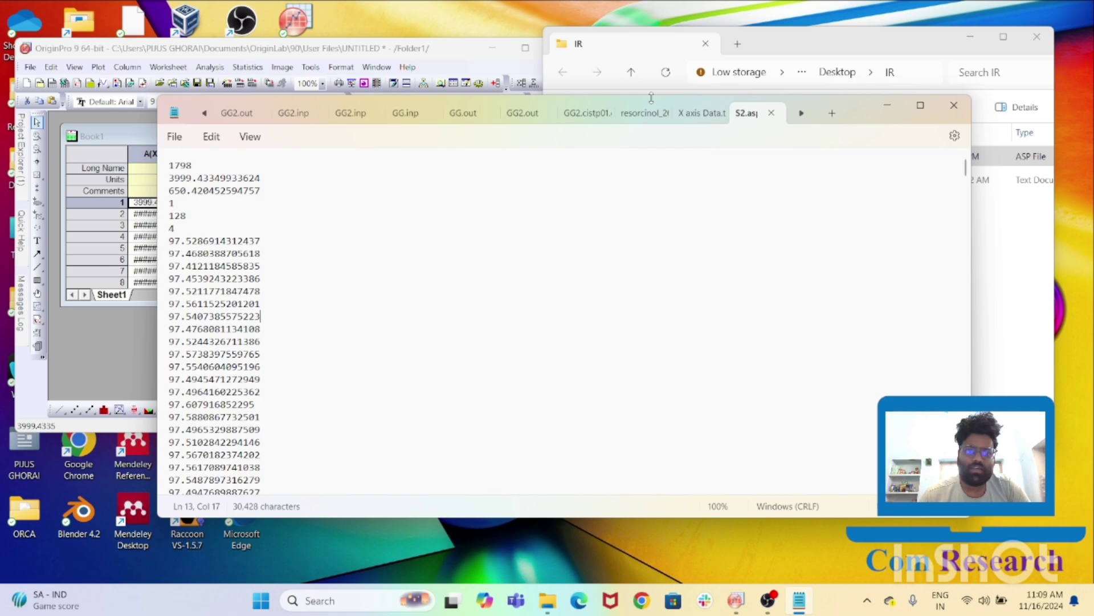
left_click_drag(852, 105, 929, 51)
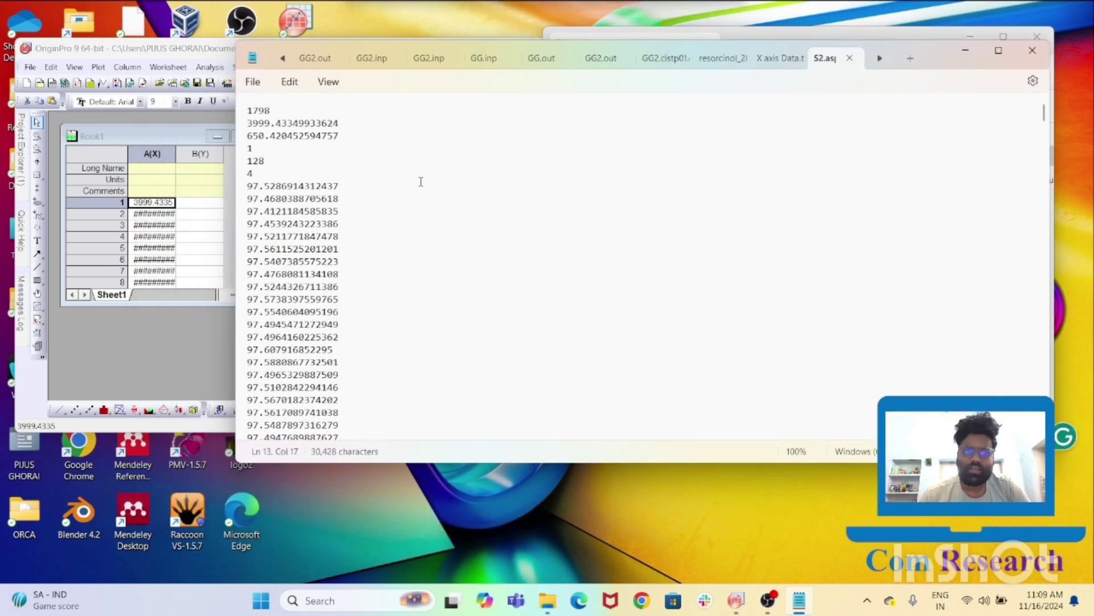
left_click(248, 185)
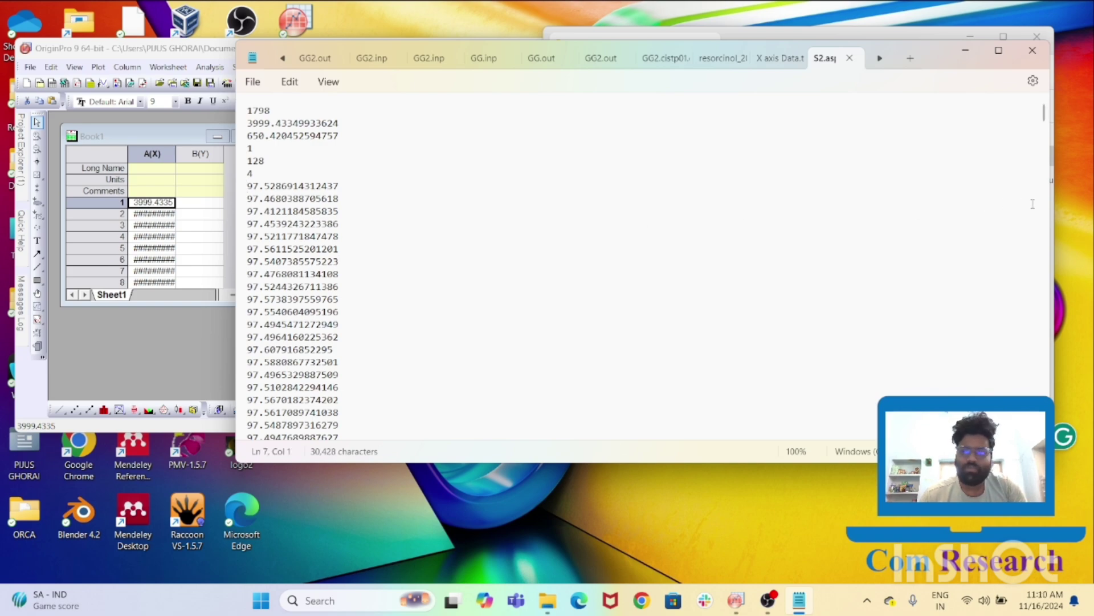
left_click_drag(1043, 114, 1027, 448)
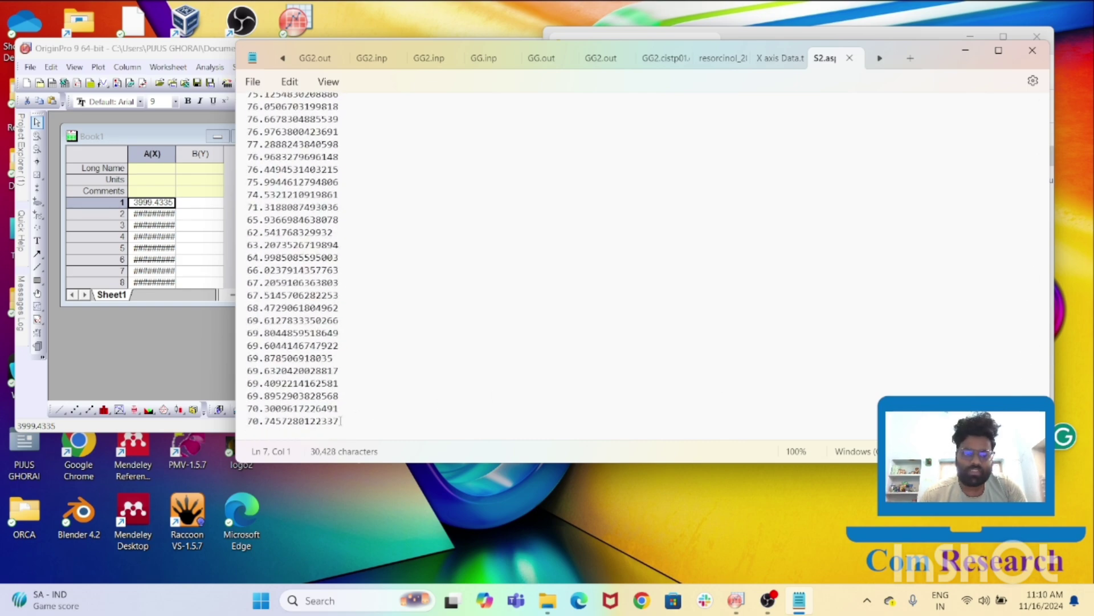
left_click(341, 421, "shift")
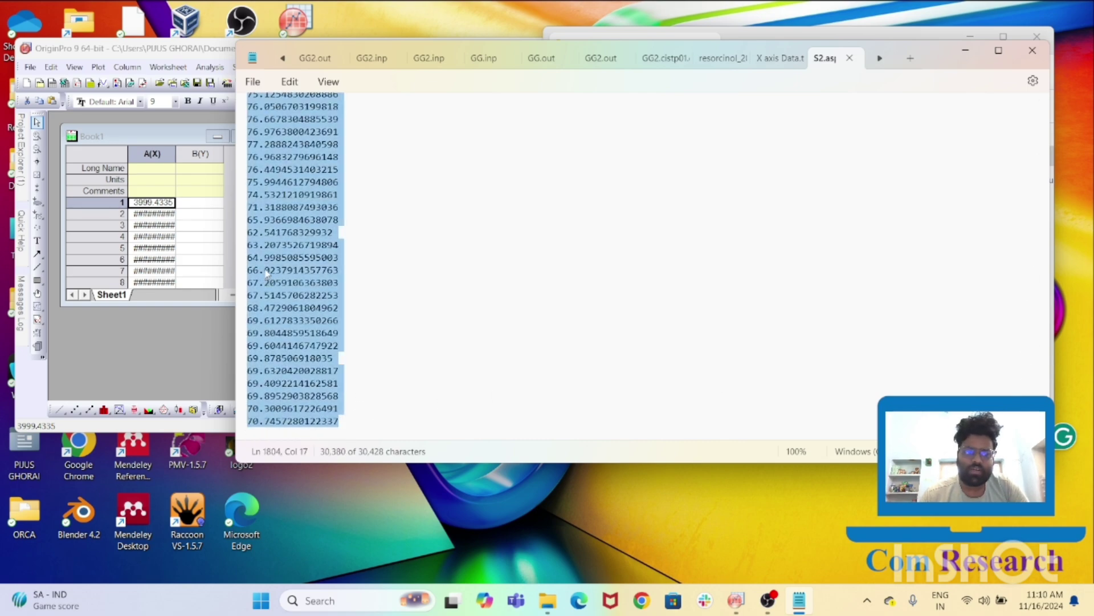
left_click_drag(1042, 420, 1090, 113)
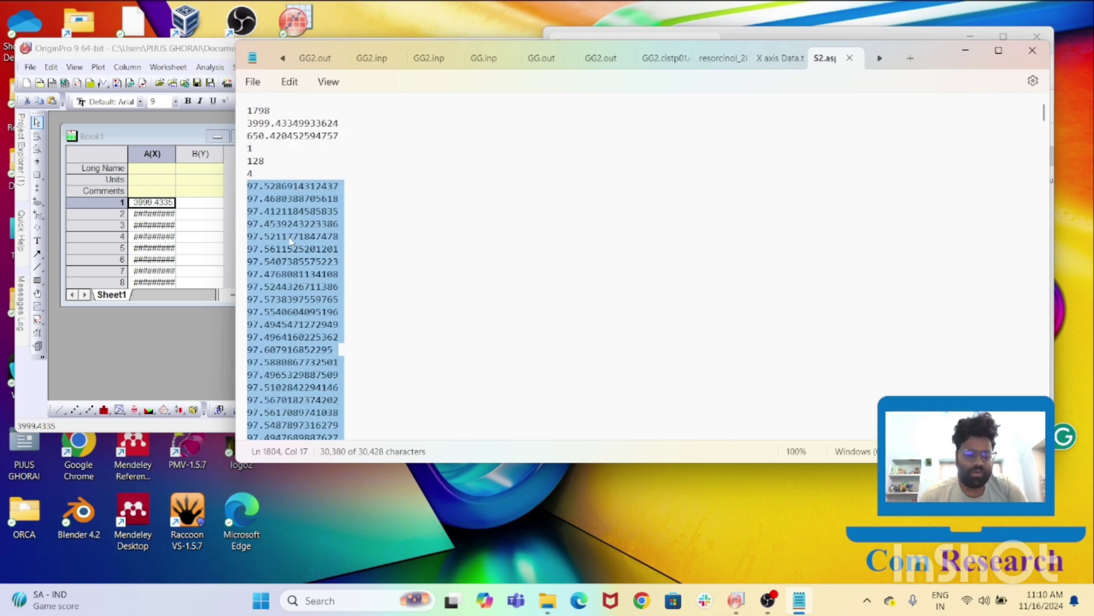
Paste the copied S2 values into column B(Y) of Book1 starting at row 1, and close the S2 file.
left_click(178, 47)
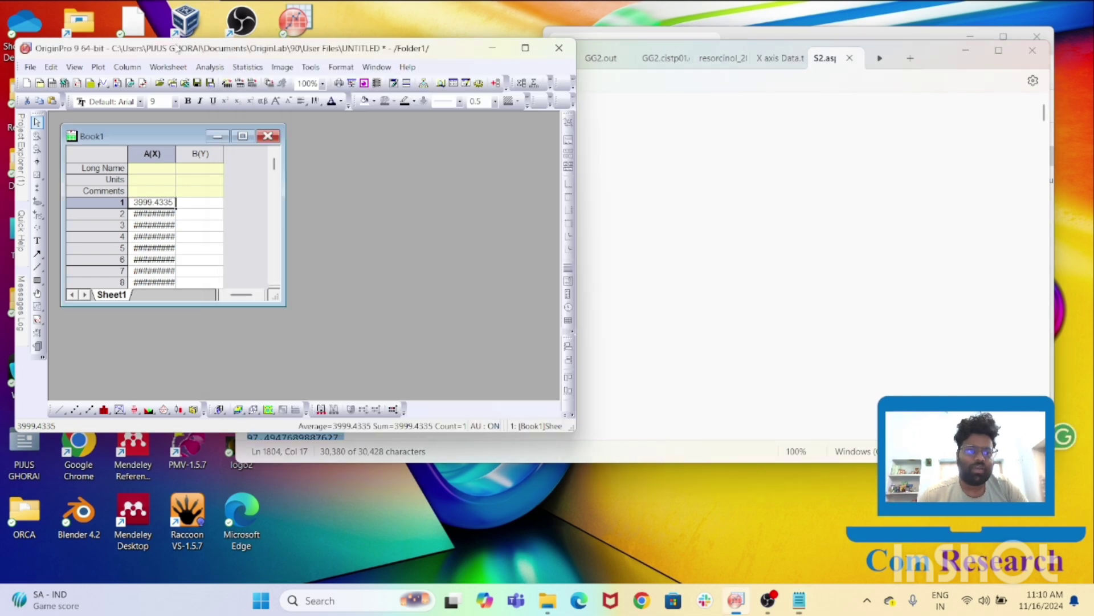
left_click(197, 207)
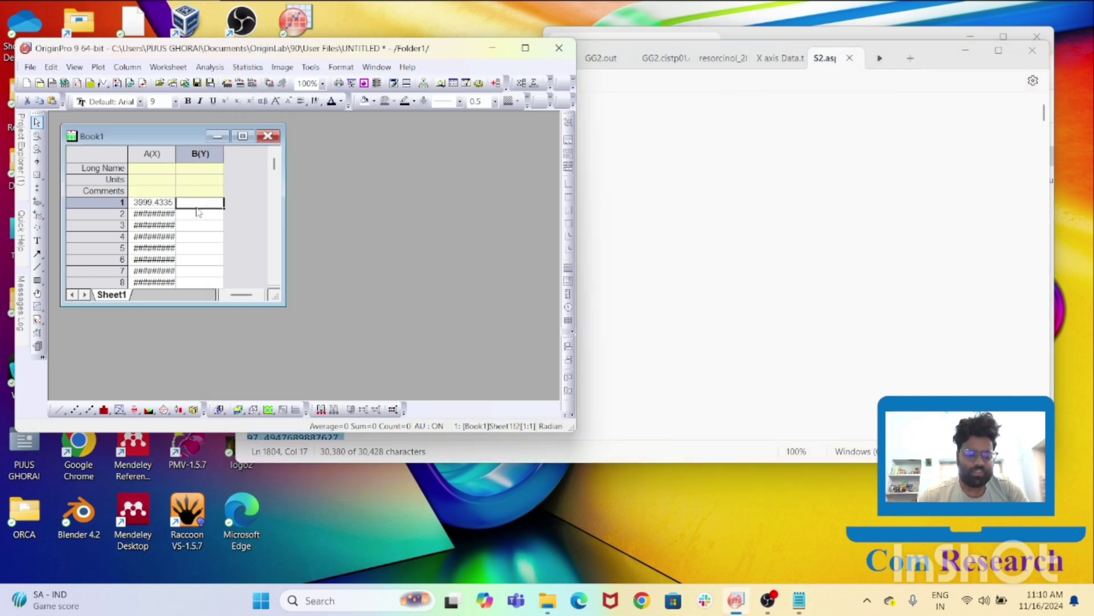
key("ctrl+v")
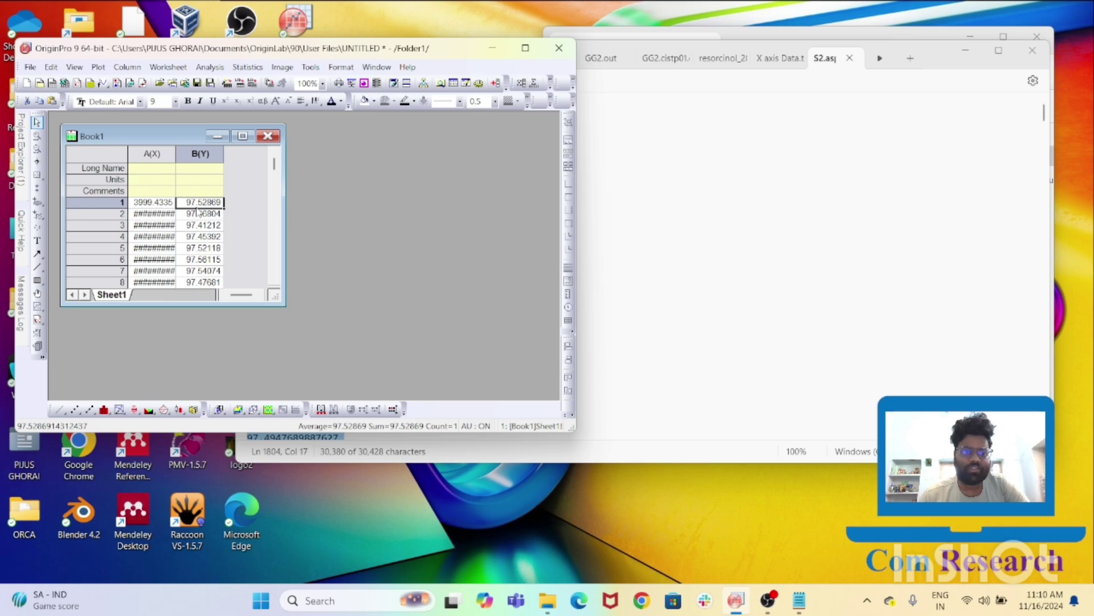
left_click(1031, 56)
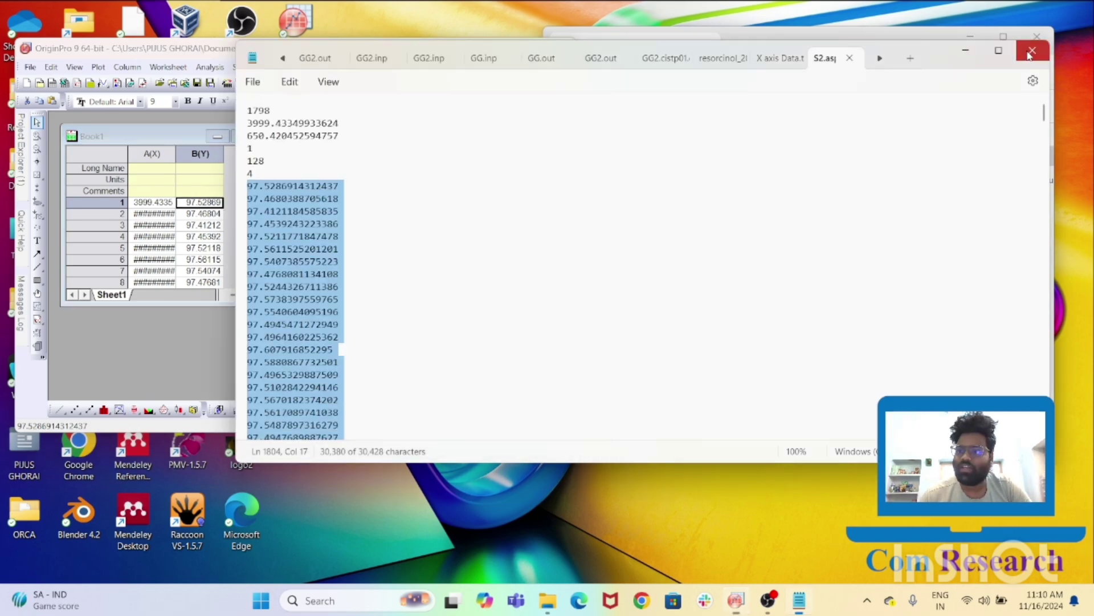
Maximize the OriginPro window, enlarge the Book1 worksheet window to show more rows, and move it toward the workspace's centre.
left_click(528, 52)
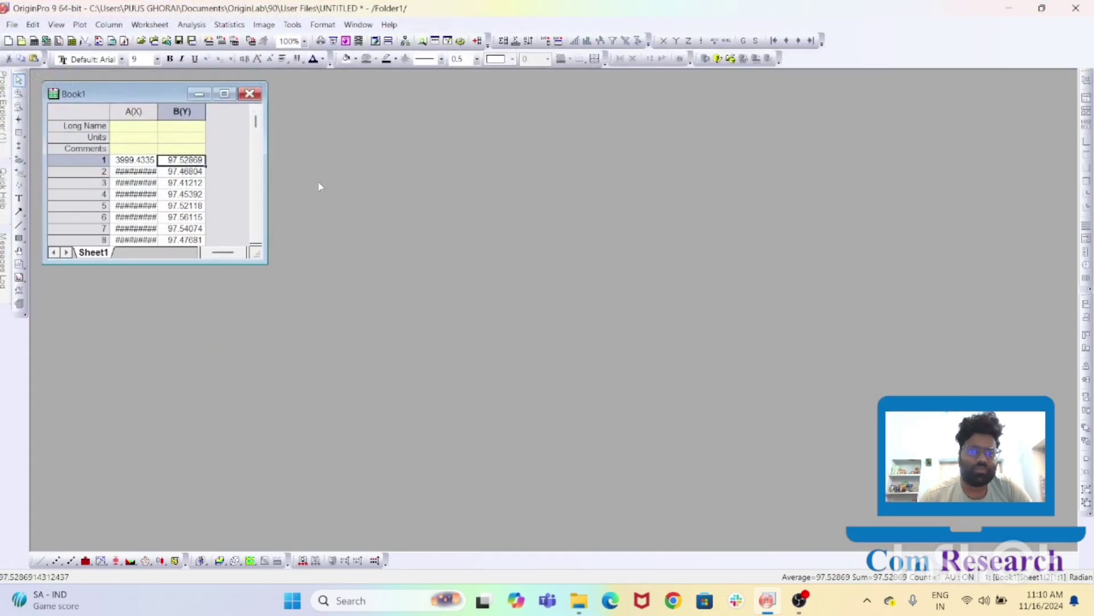
left_click_drag(265, 263, 519, 442)
left_click_drag(278, 96, 497, 90)
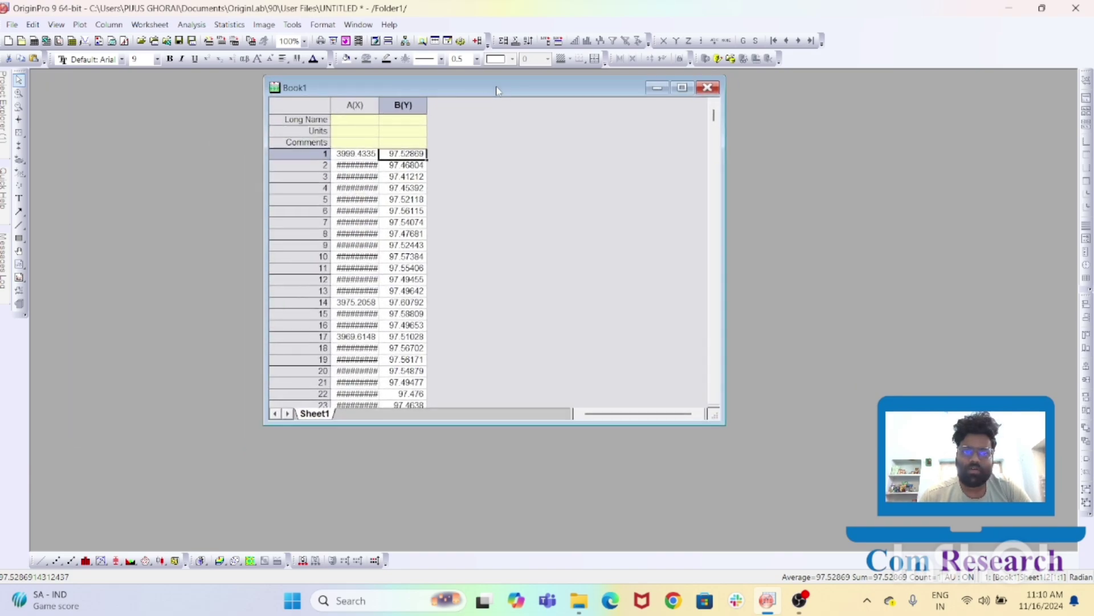
Give column A(X) the long name Wavenumber and the units cm-1, with the -1 set as superscript.
left_click(356, 125)
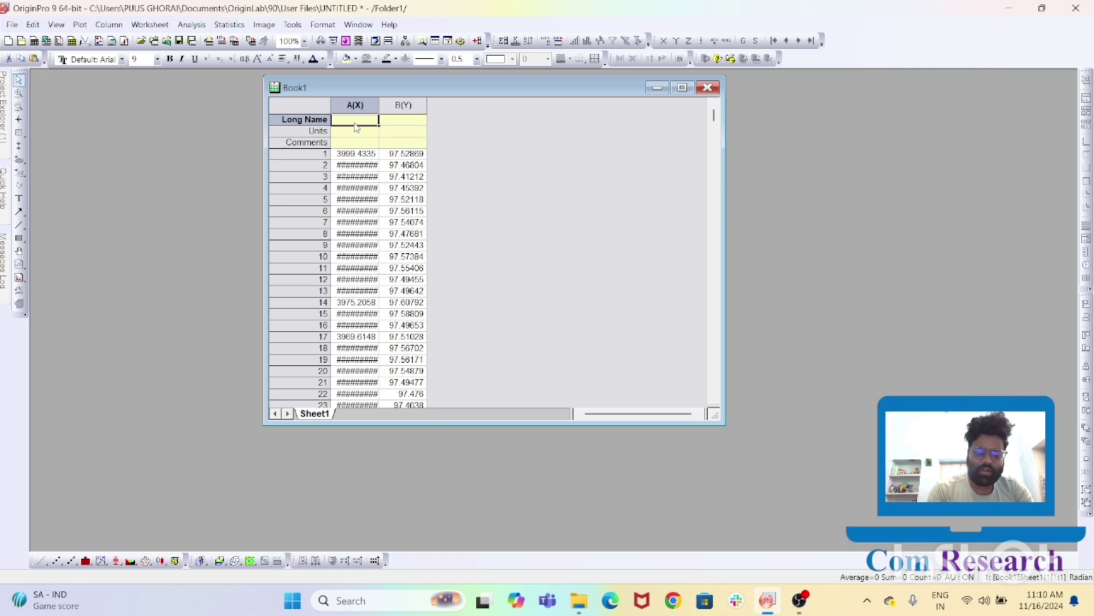
type("Waven")
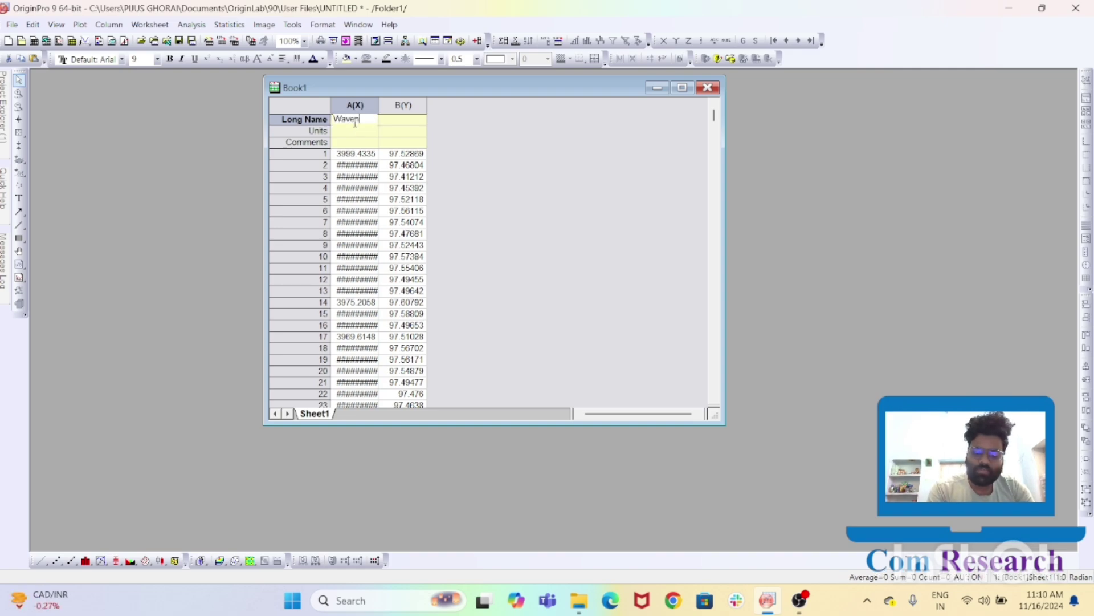
type("umber")
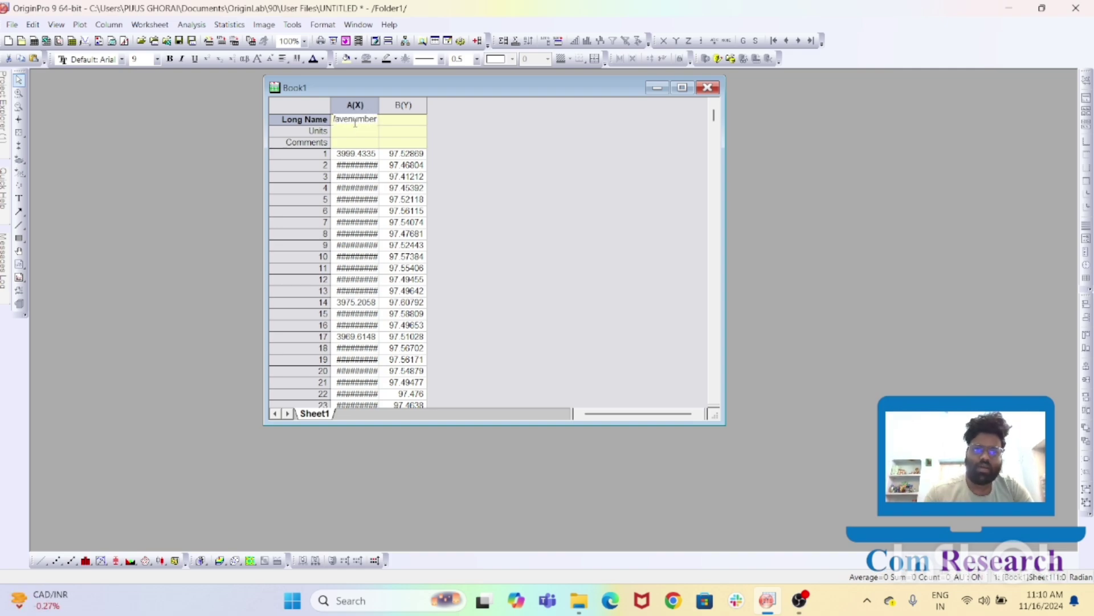
left_click(363, 135)
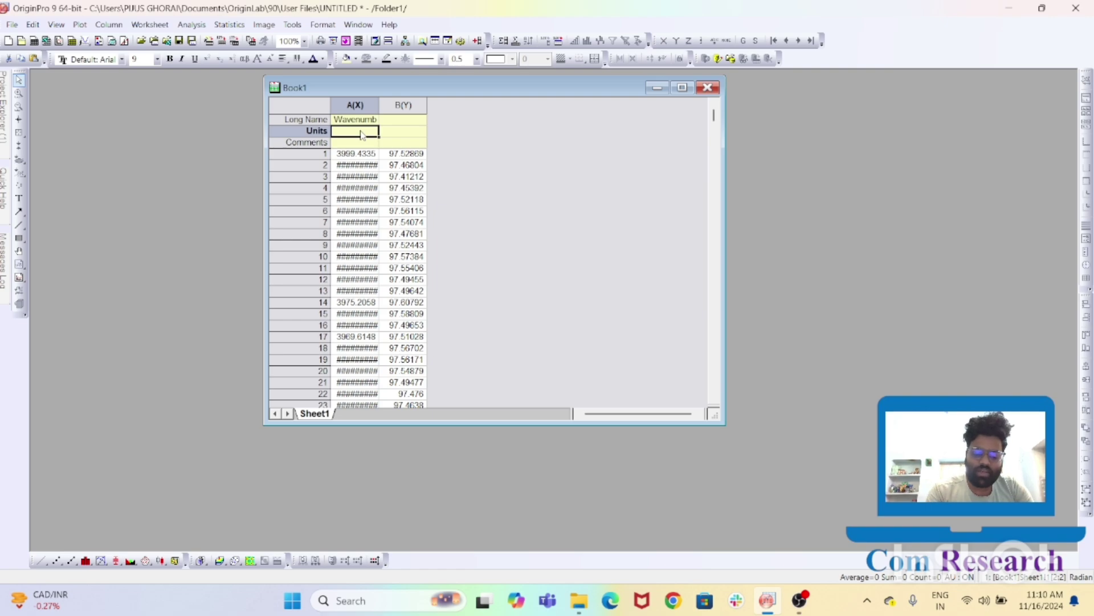
type("cm-1")
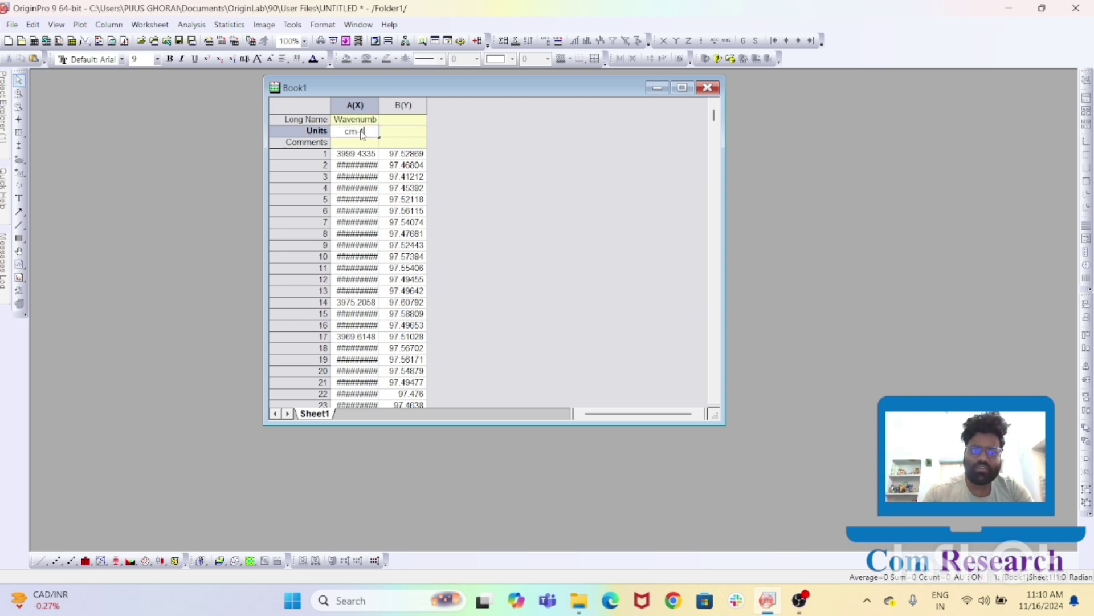
left_click_drag(362, 136, 358, 138)
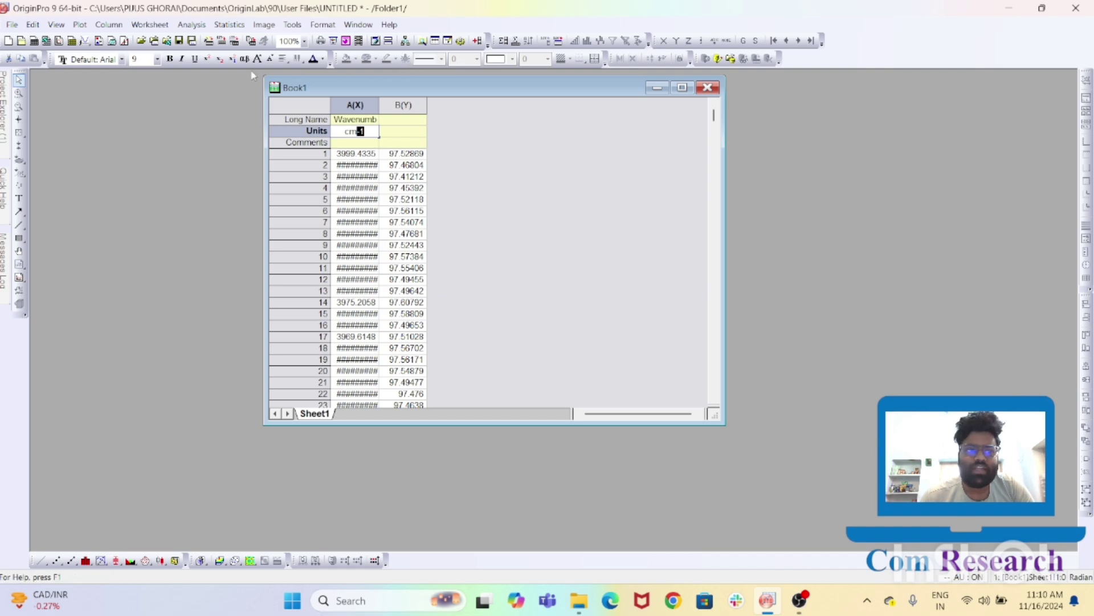
left_click(206, 59)
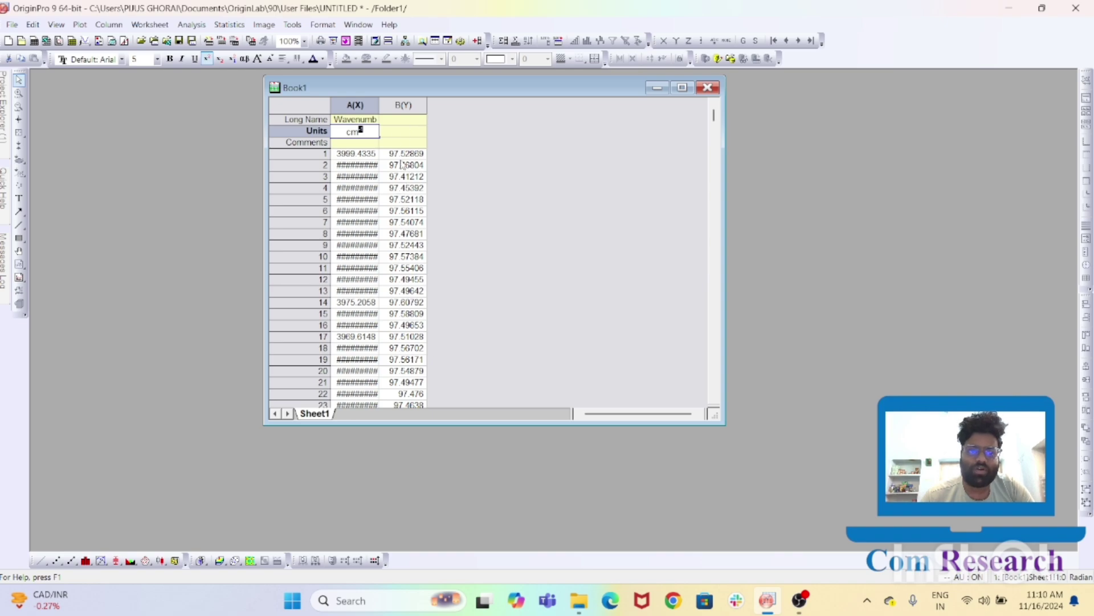
left_click_drag(407, 90, 404, 92)
Give column B(Y) the long name % Transmittance and the comment S2.
left_click(391, 123)
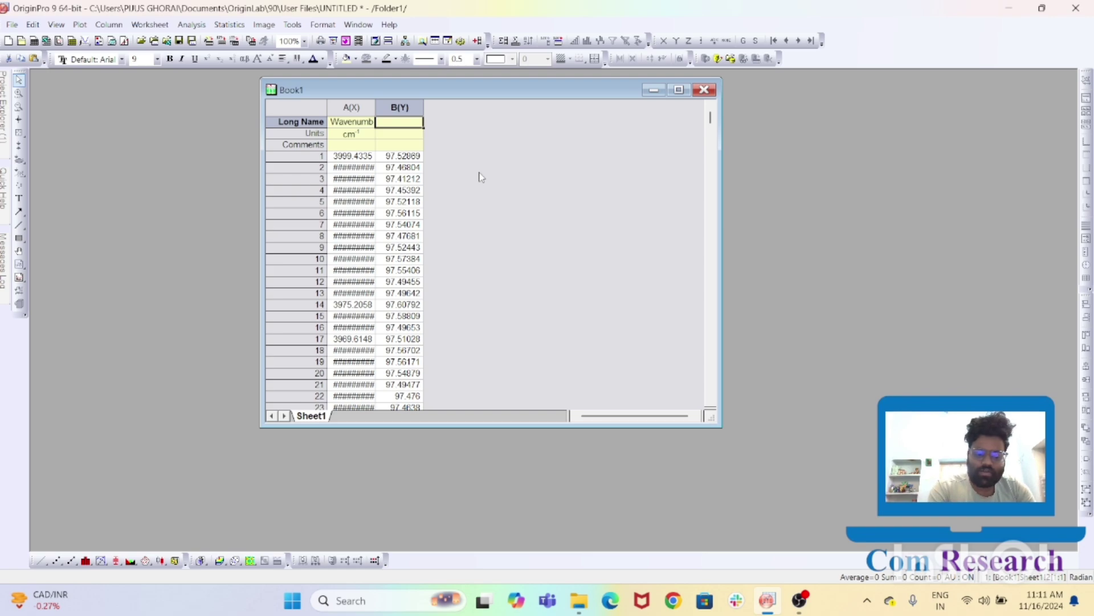
type("% T")
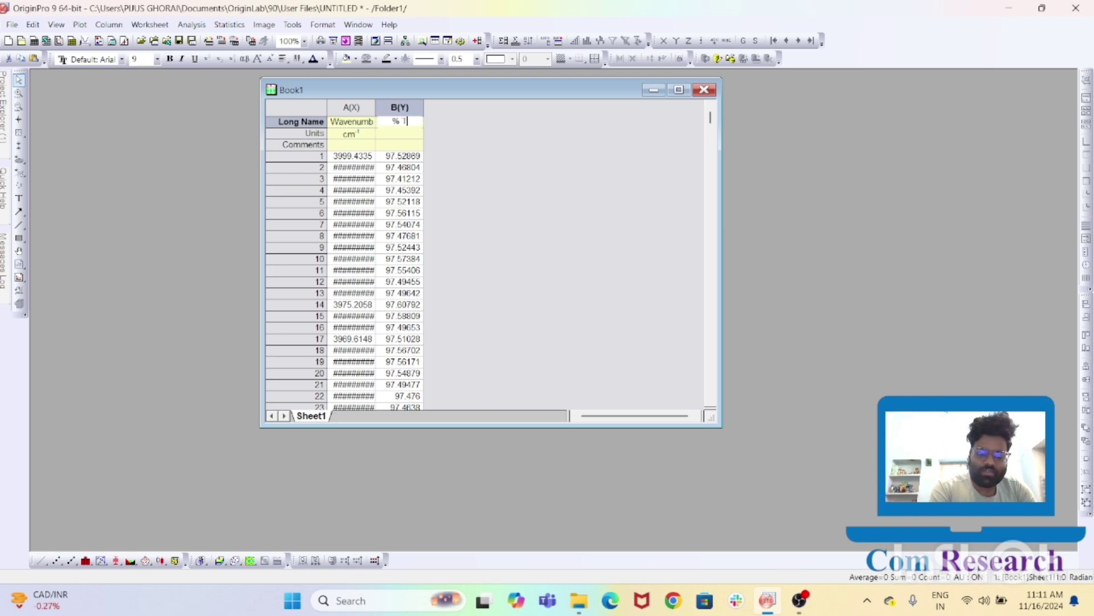
type("ransmit")
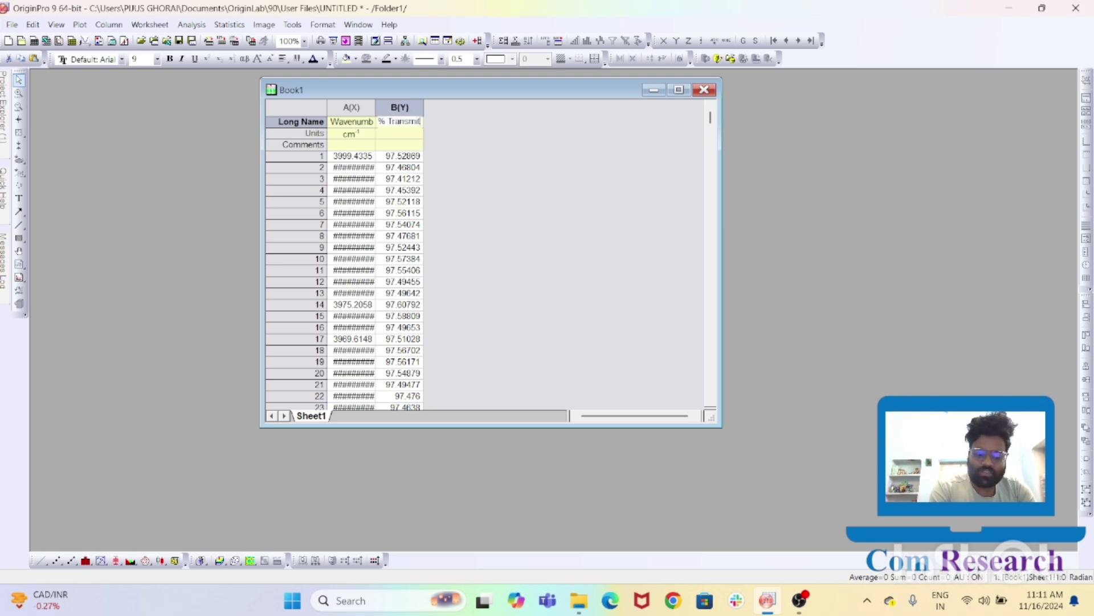
type("tance")
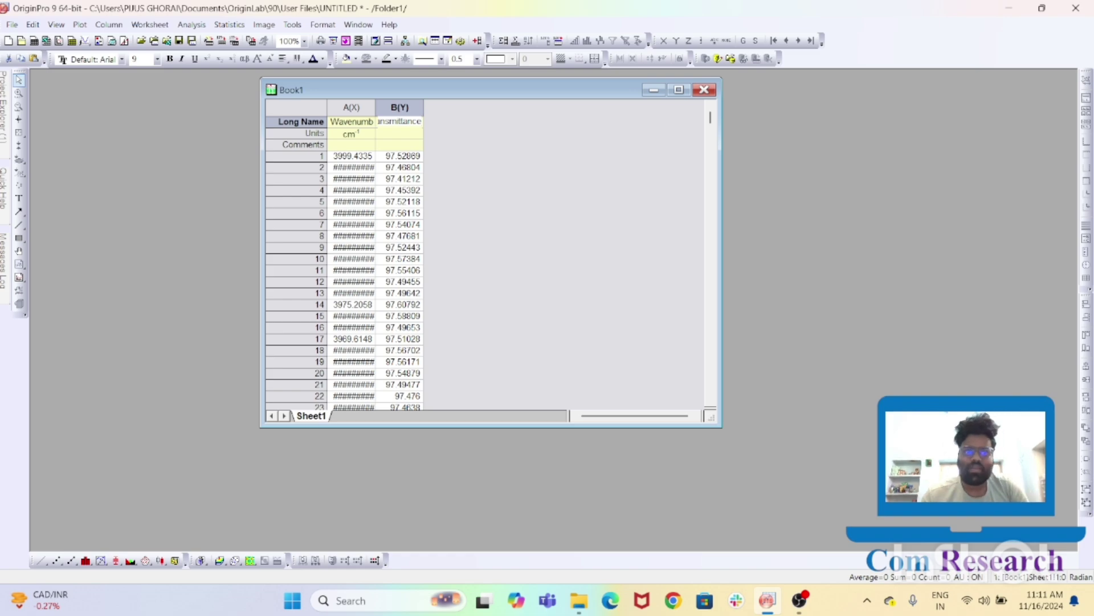
left_click(398, 145)
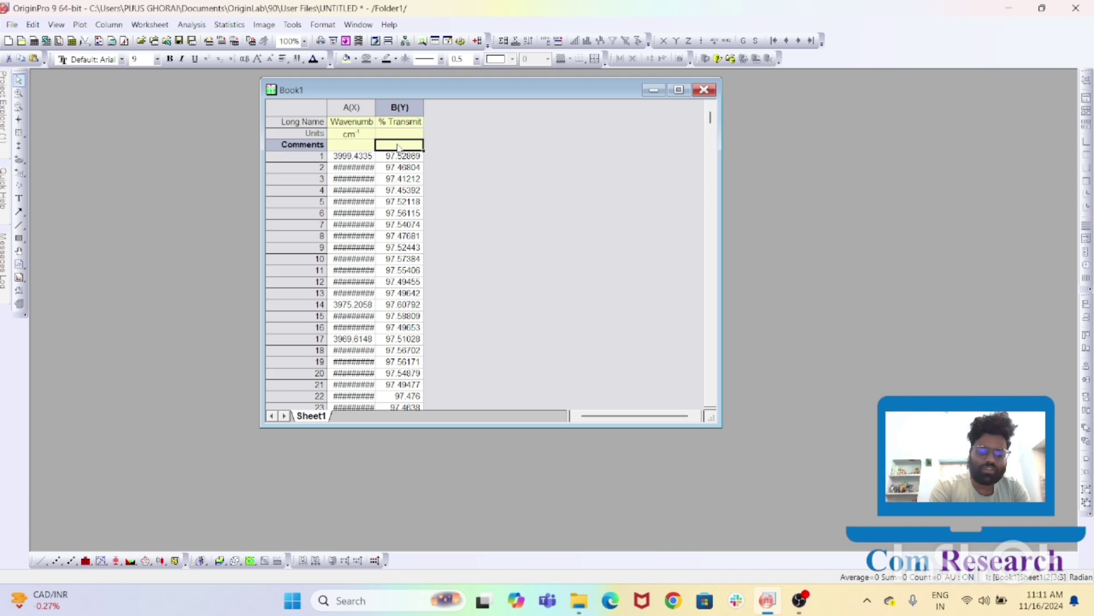
double_click(399, 145)
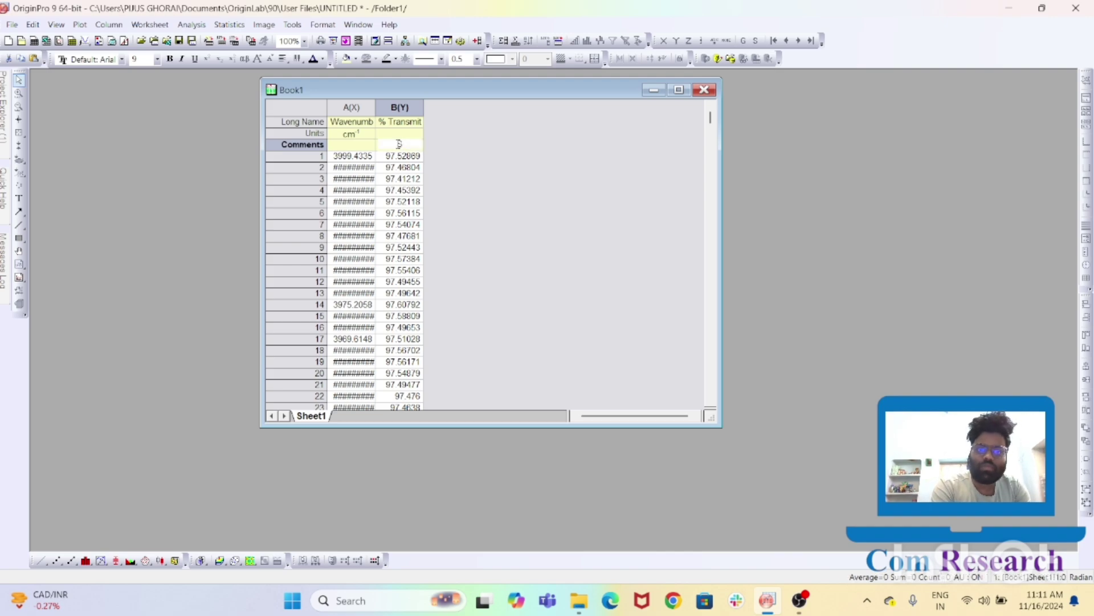
type("S2")
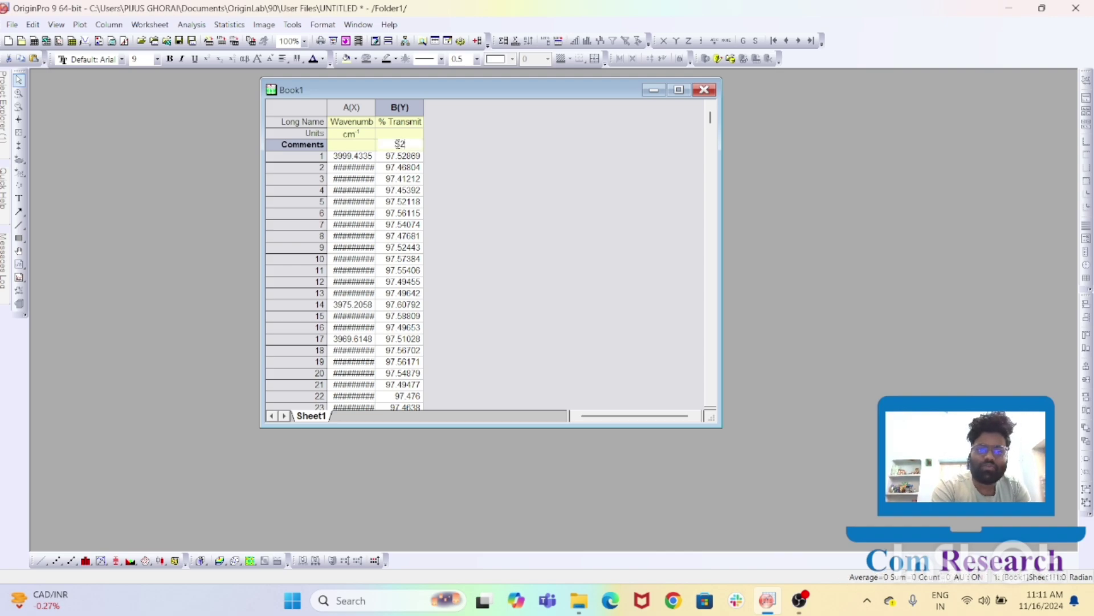
Plot the worksheet data as a line graph with Wavenumber as X and % Transmittance as Y, and maximize the graph window.
left_click(318, 108)
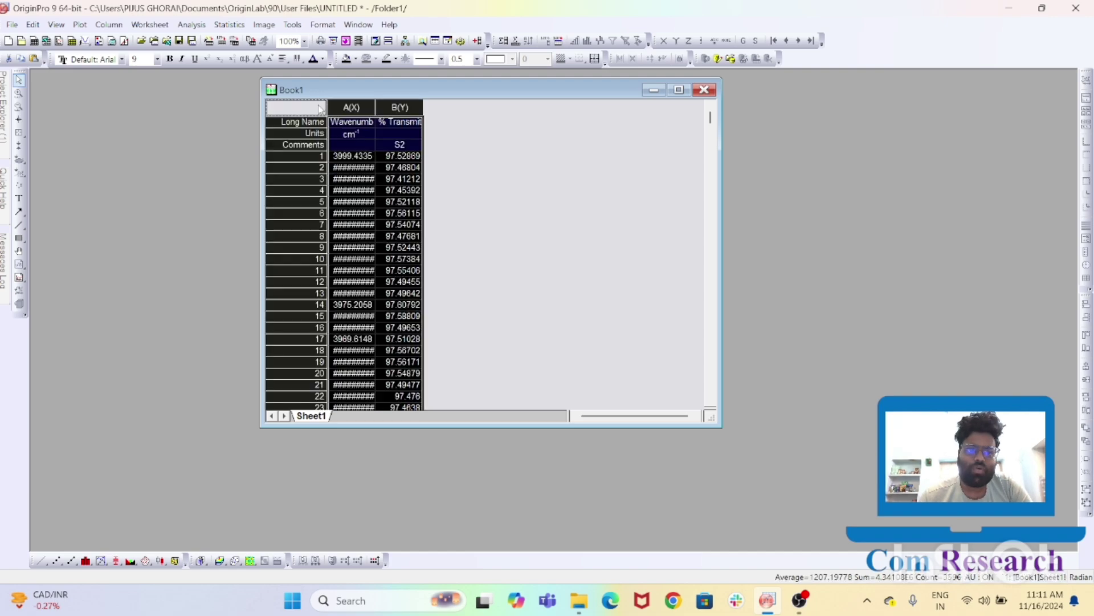
left_click(42, 561)
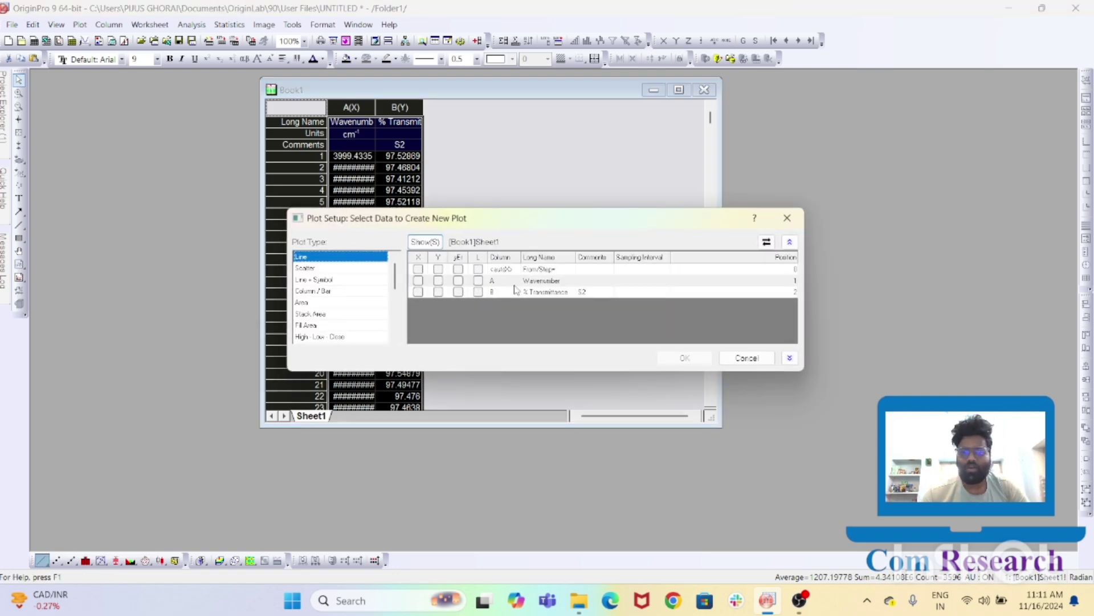
left_click(418, 281)
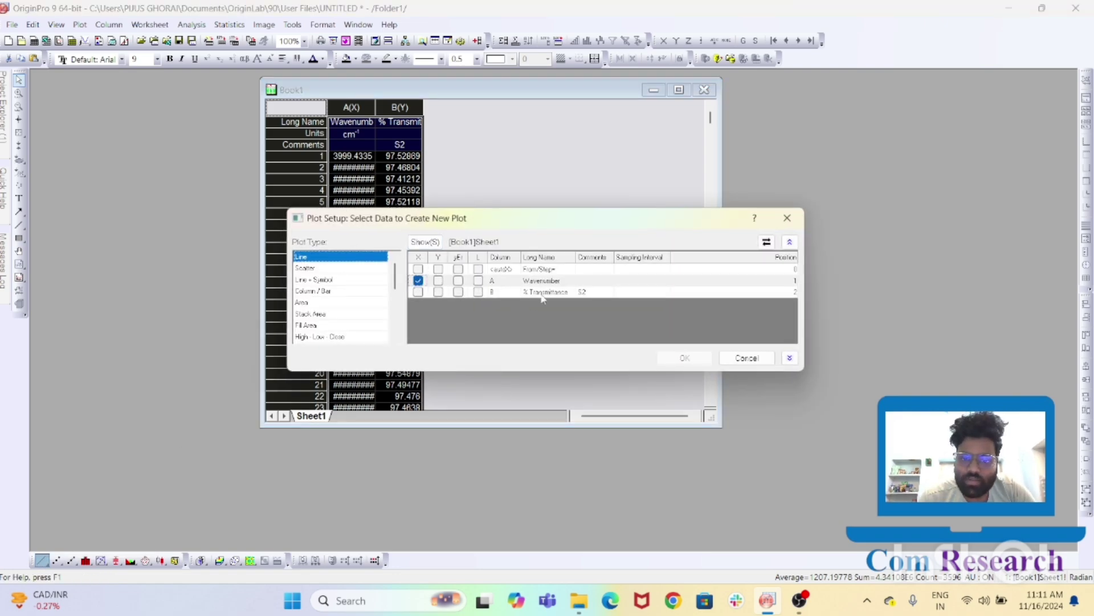
left_click(439, 293)
left_click(699, 361)
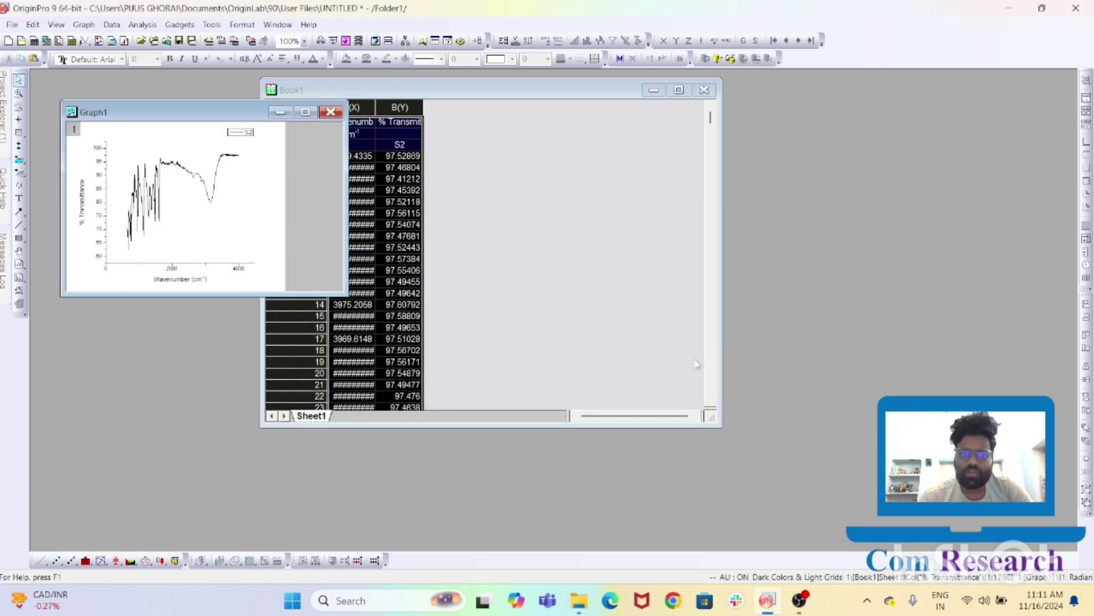
left_click(313, 113)
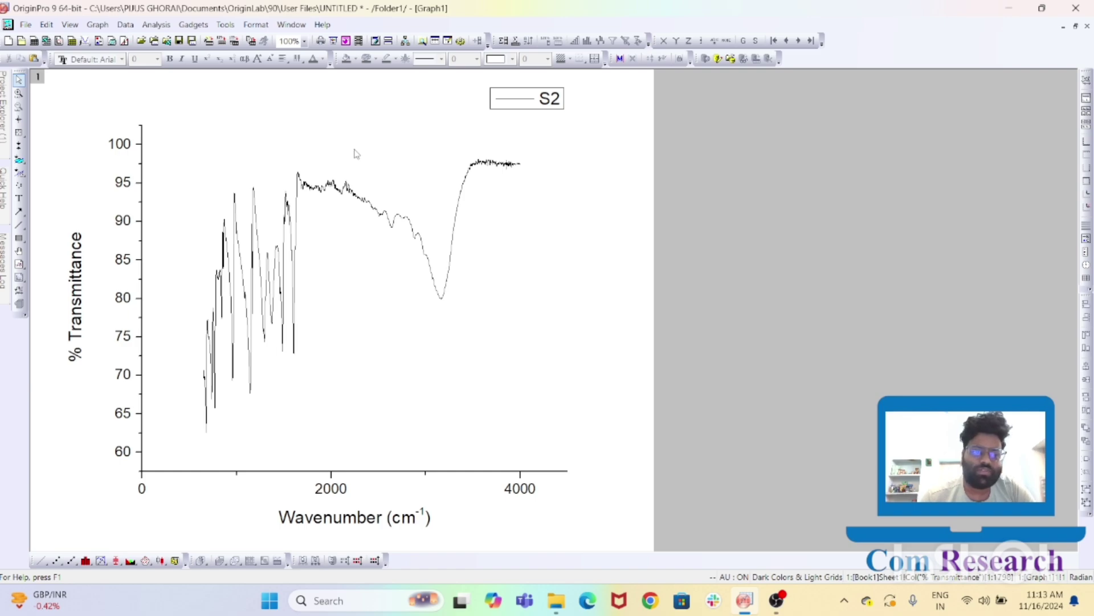
Open the Peak Analyzer dialog for the S2 graph, set its goal to Create Baseline, and move the dialog nearer the plot.
left_click(158, 26)
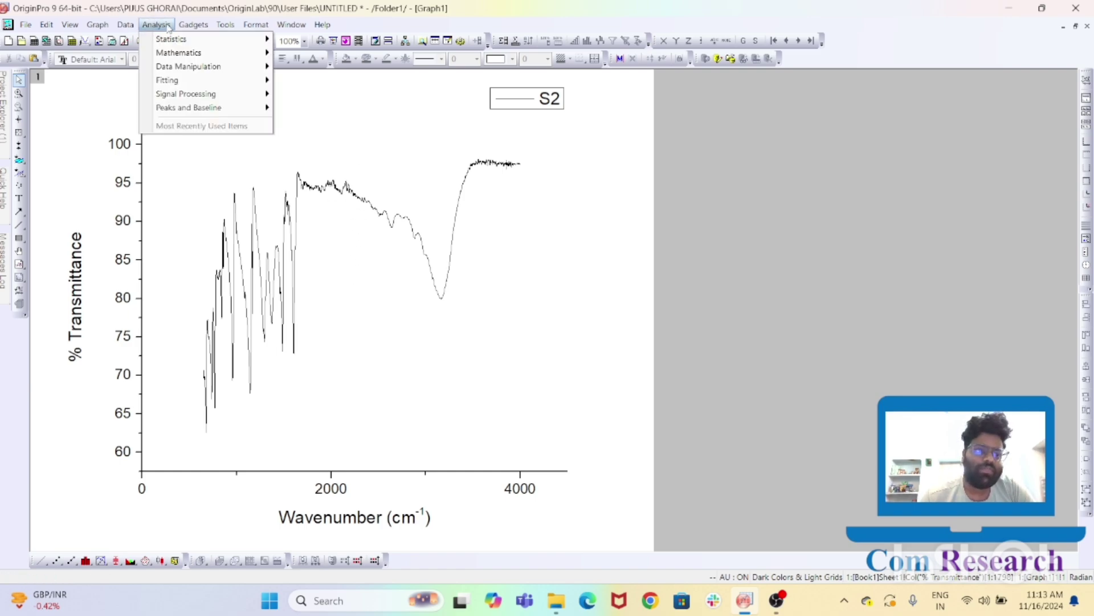
mouse_move(193, 24)
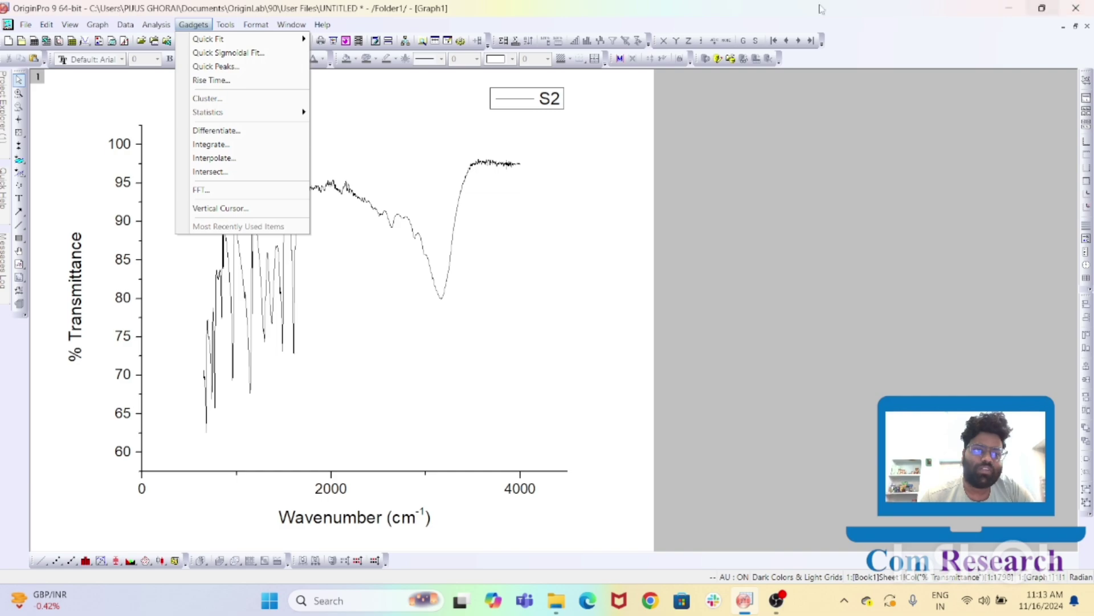
left_click(150, 28)
left_click(149, 28)
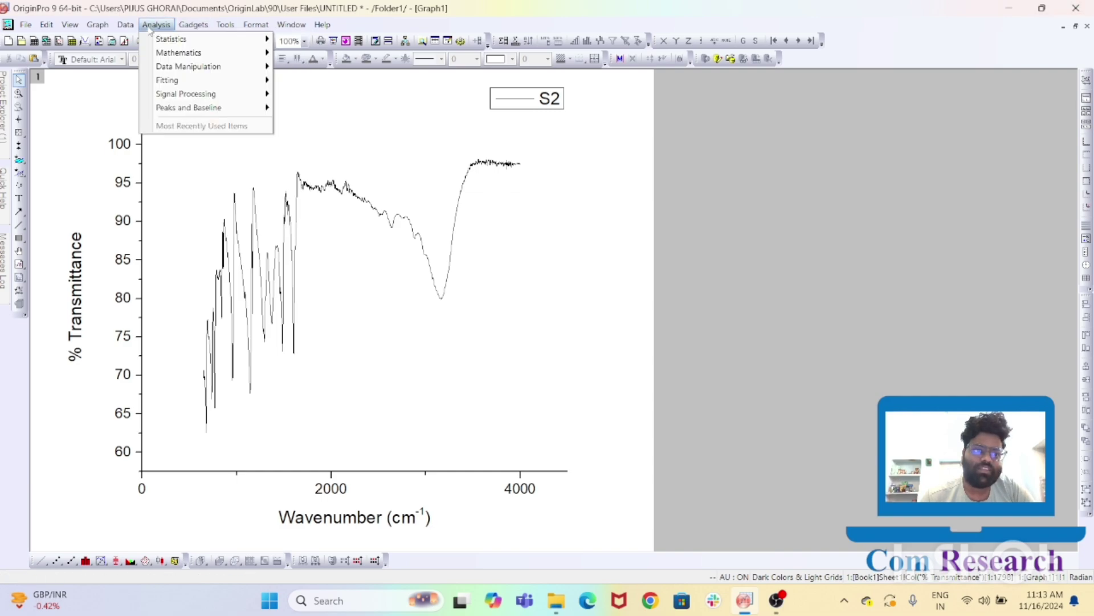
mouse_move(228, 67)
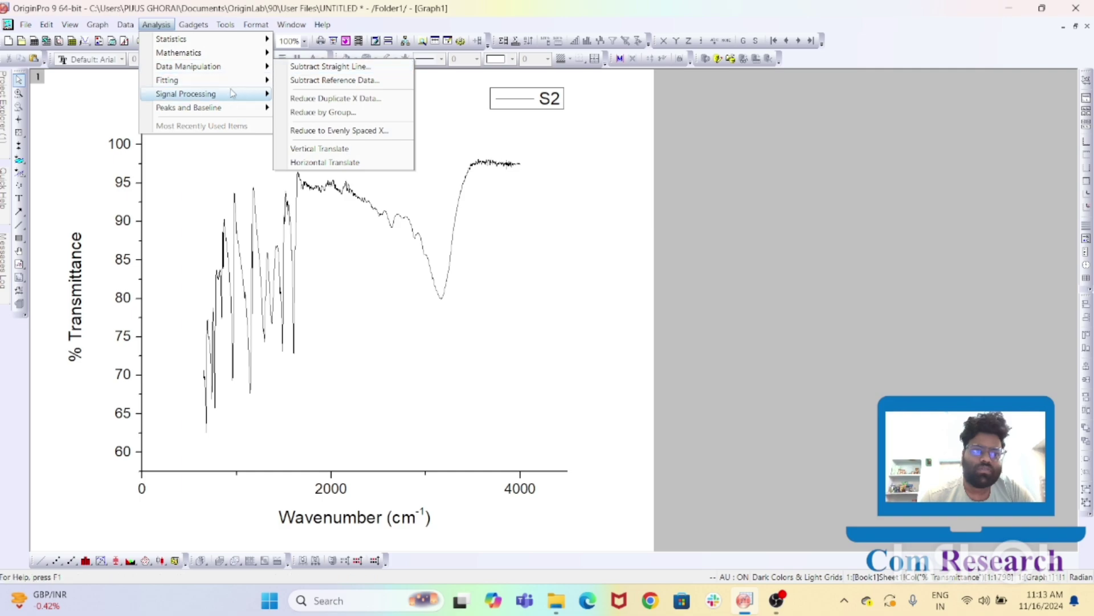
mouse_move(247, 95)
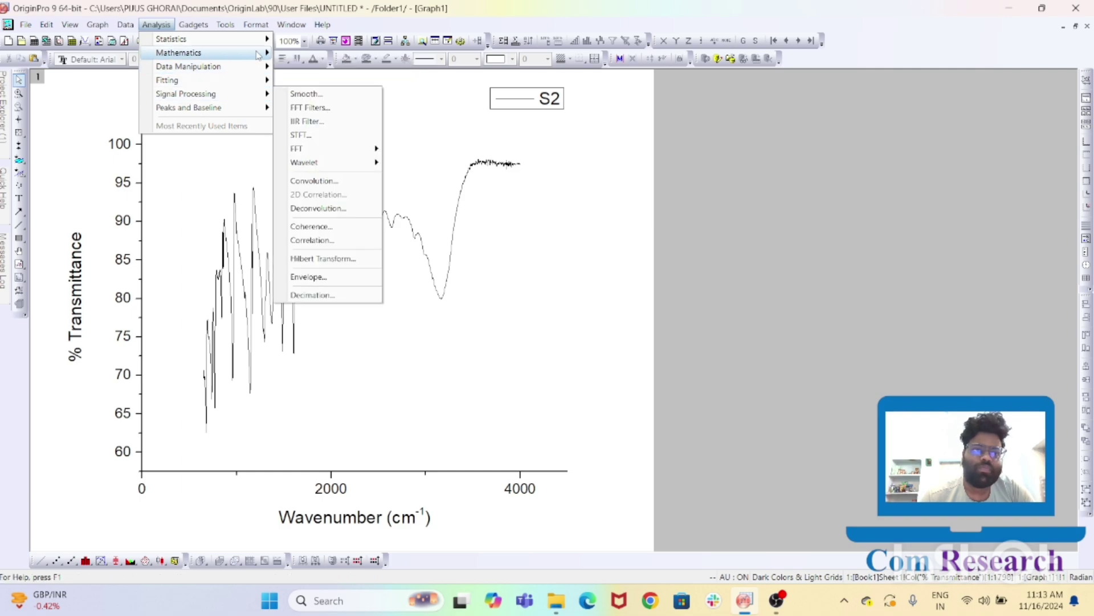
mouse_move(260, 69)
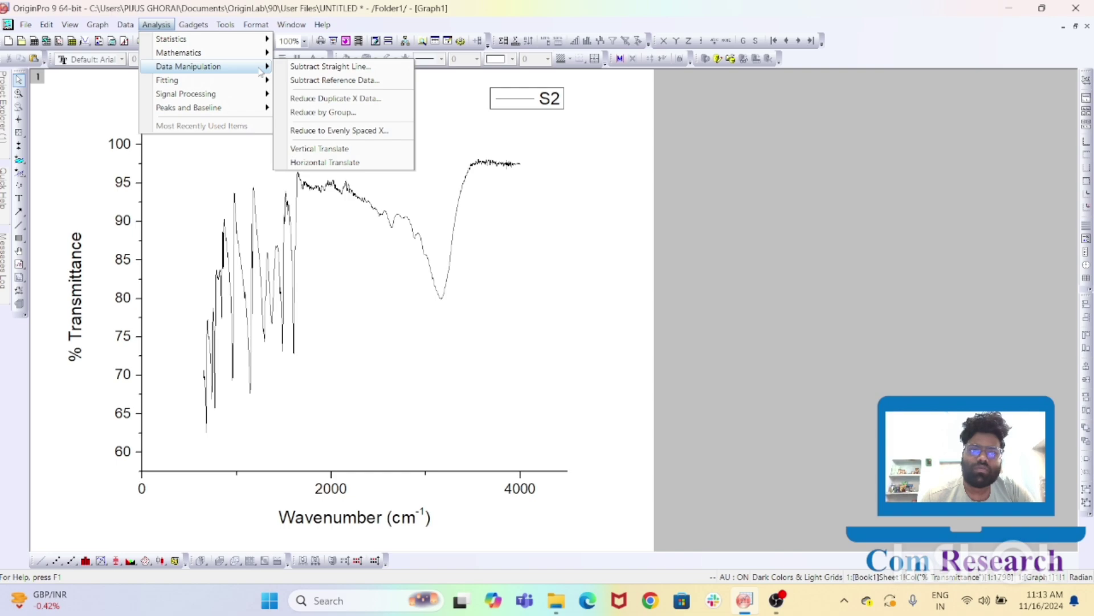
mouse_move(247, 114)
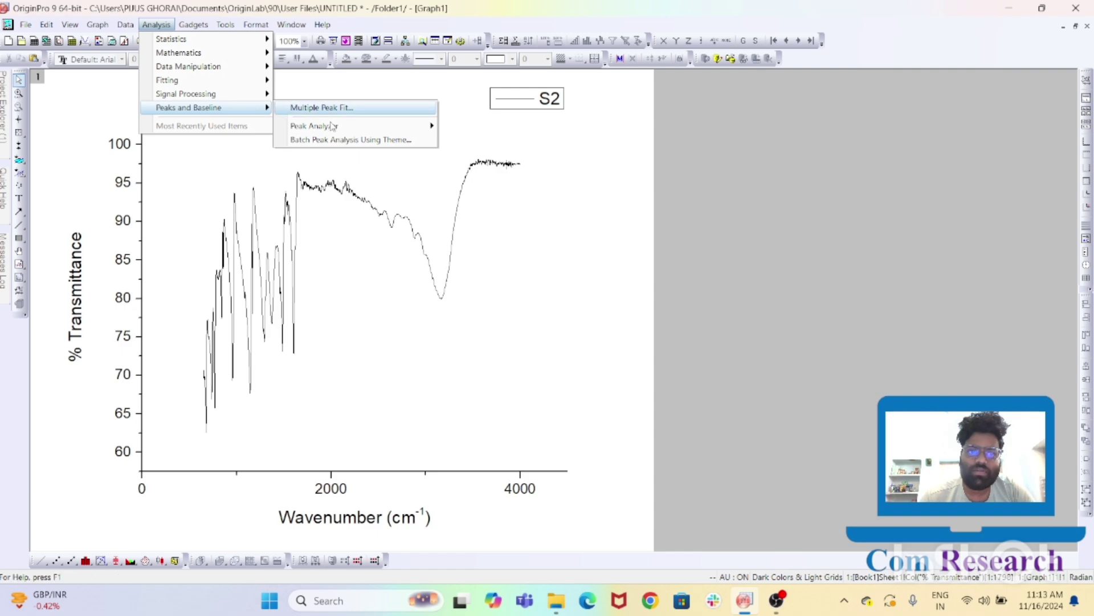
mouse_move(365, 127)
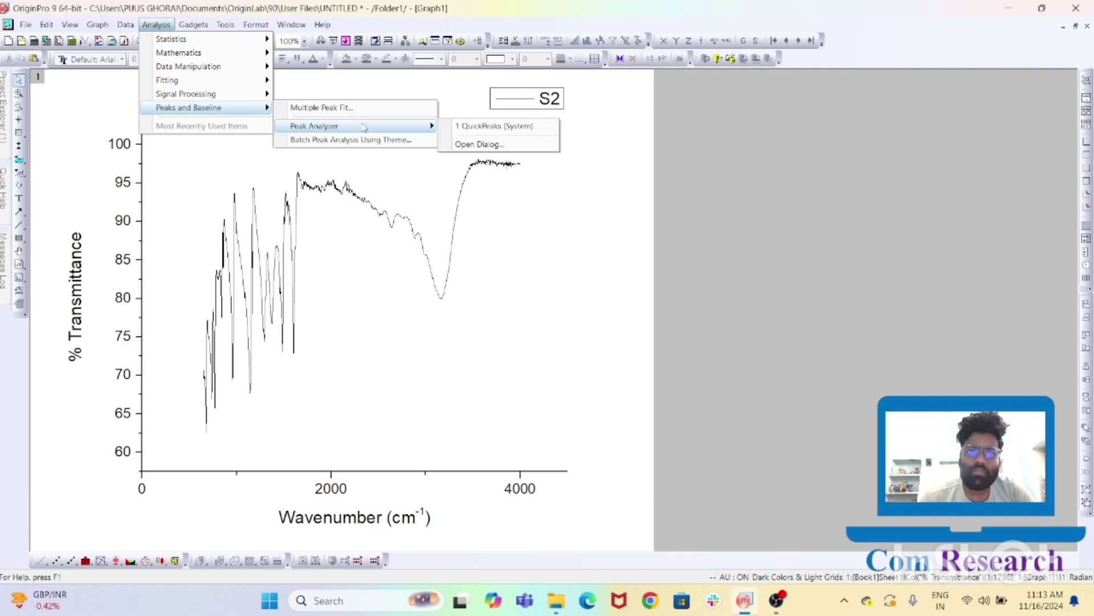
left_click(491, 144)
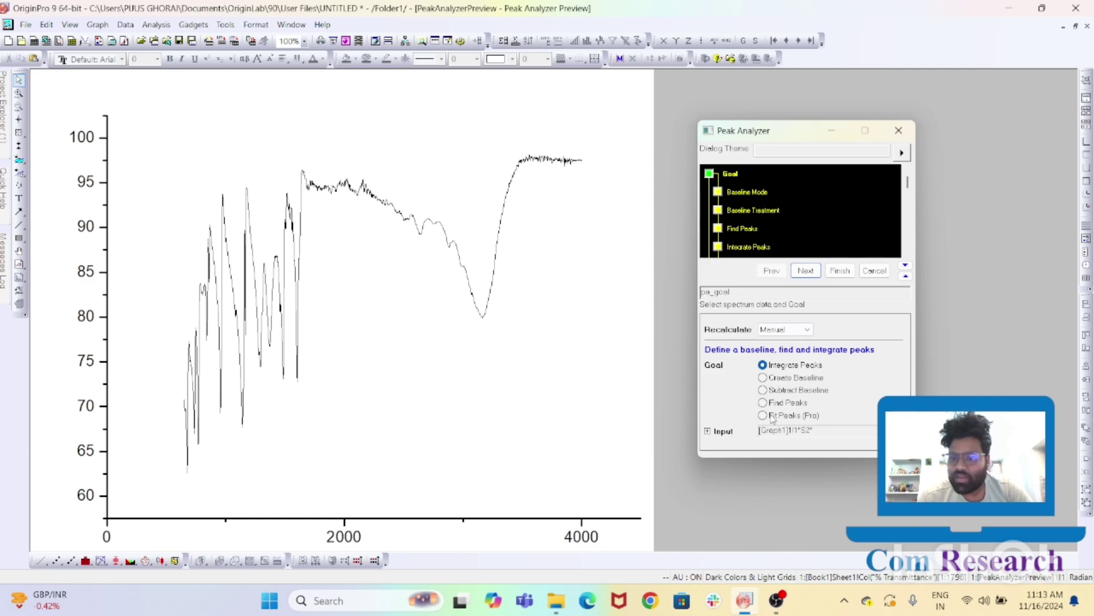
left_click(763, 378)
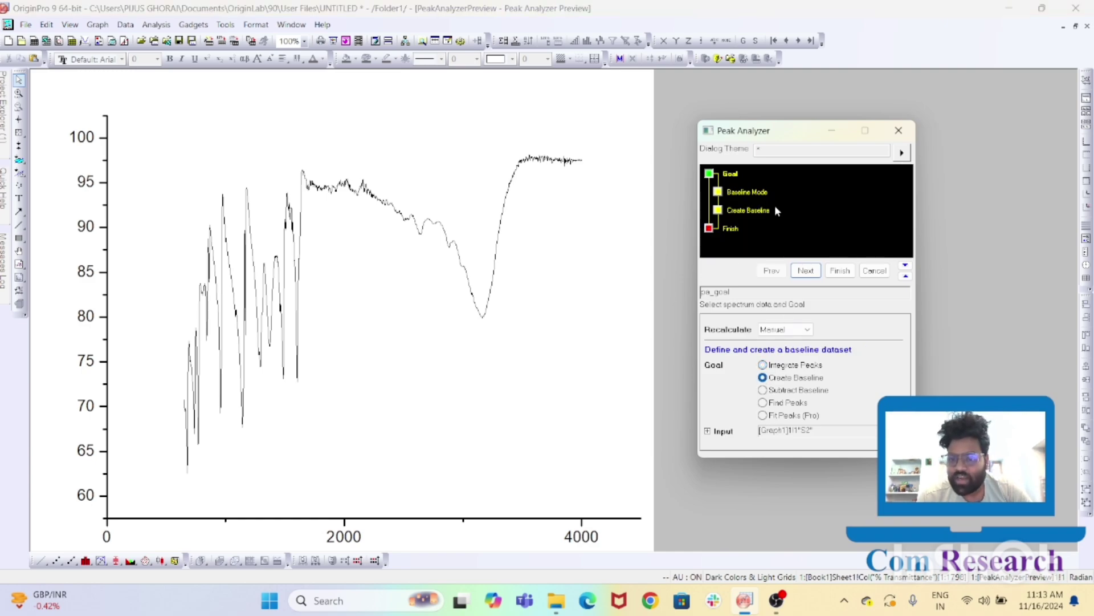
left_click_drag(788, 138, 753, 101)
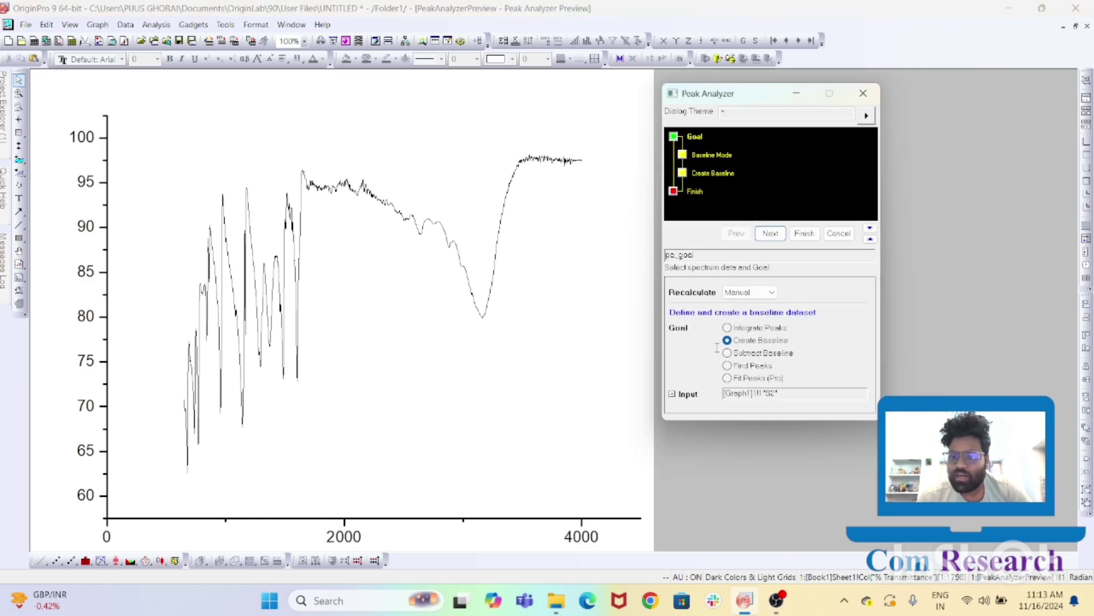
Proceed to the Baseline Mode page and automatically find 8 anchor points for a user-defined baseline.
left_click(774, 239)
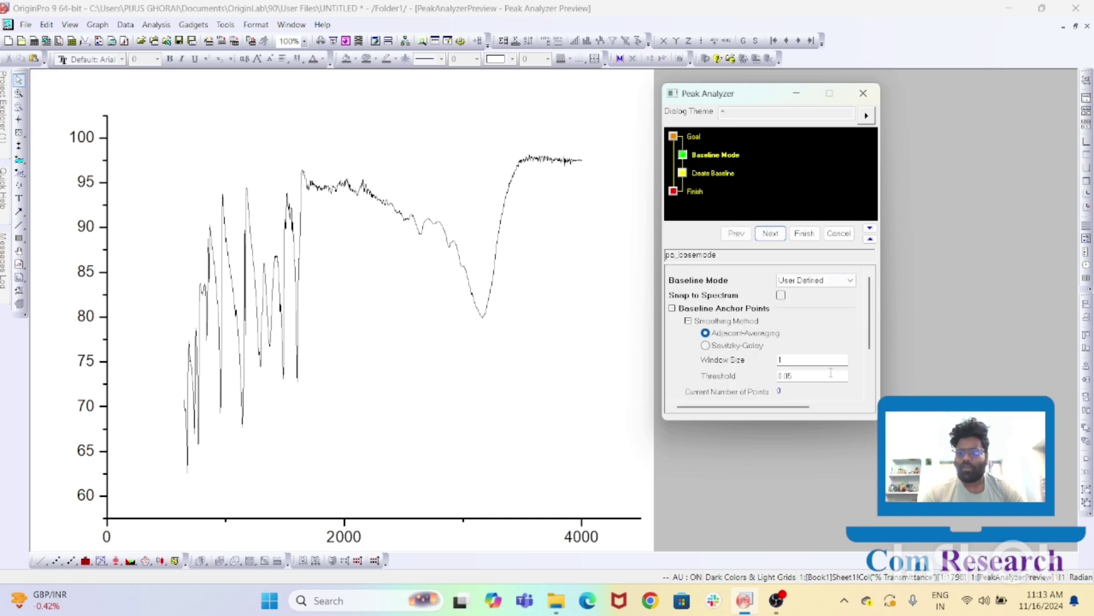
scroll(793, 348, "down", 3)
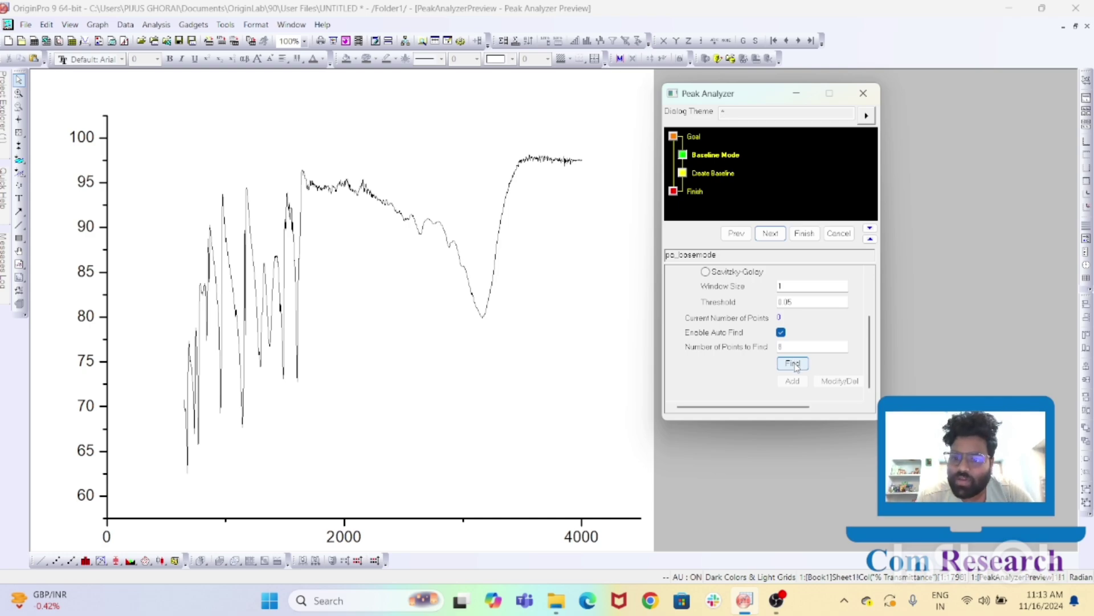
left_click(794, 363)
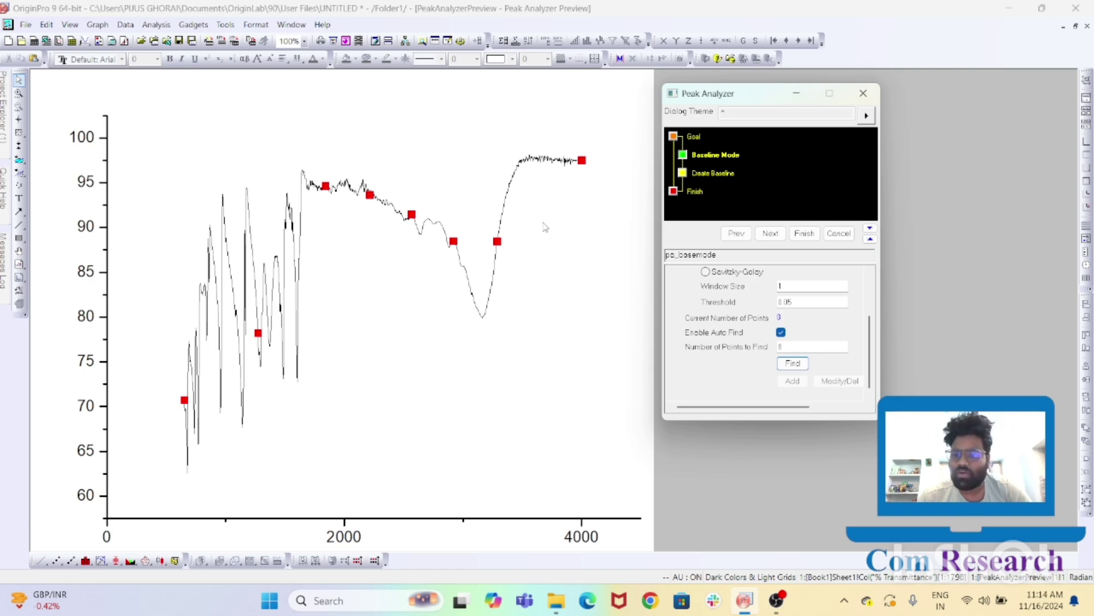
Proceed to the Create Baseline page and add 14 anchor points along the spectrum's upper envelope, from about 3518 cm⁻¹ down to the lowest-wavenumber peak.
left_click(771, 234)
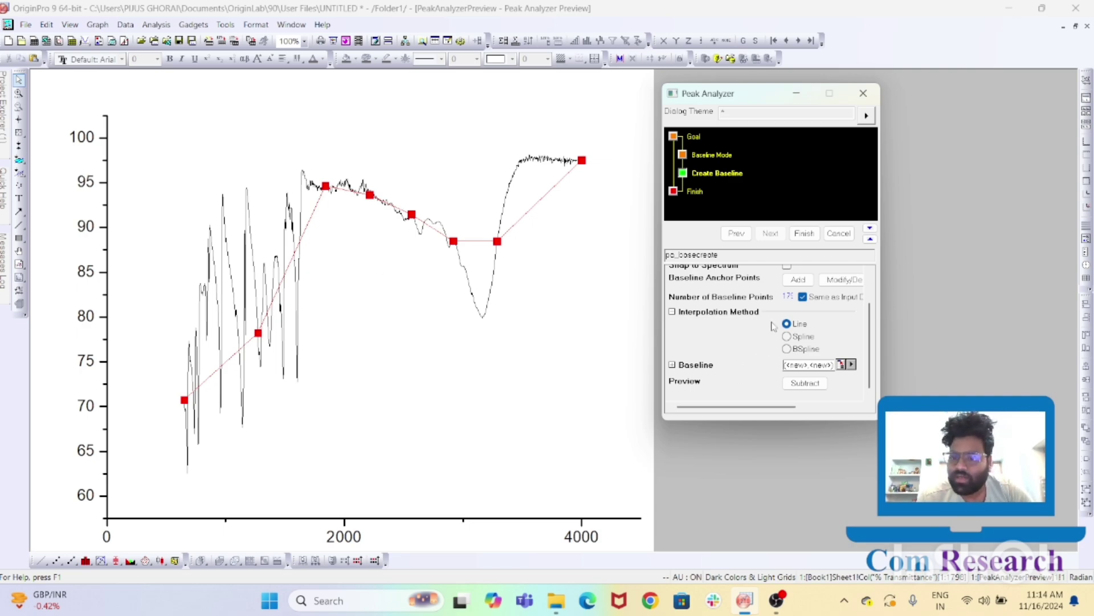
left_click(800, 280)
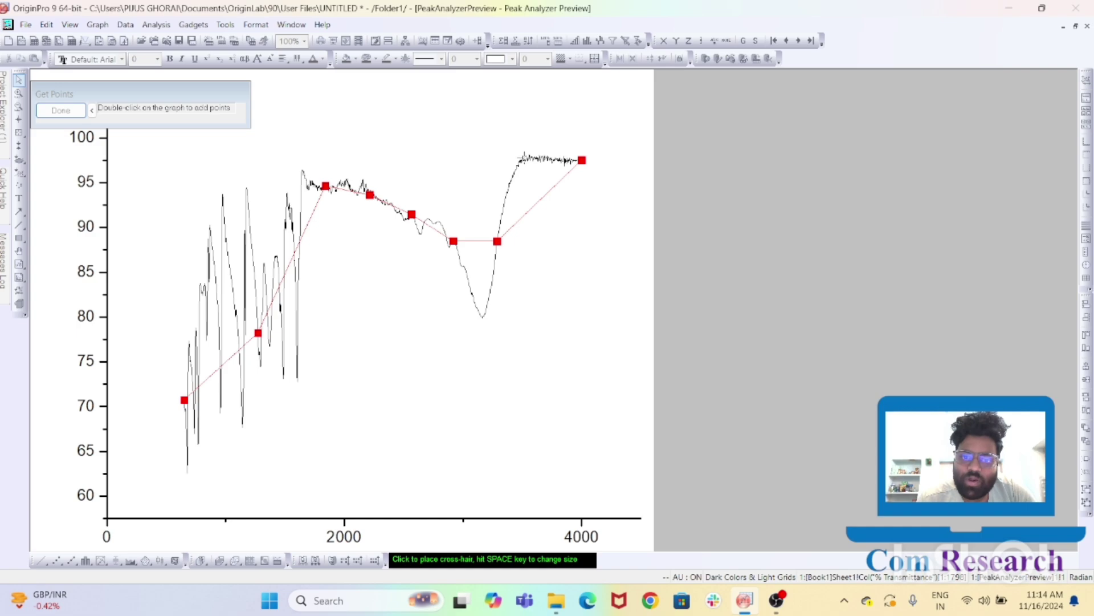
double_click(524, 158)
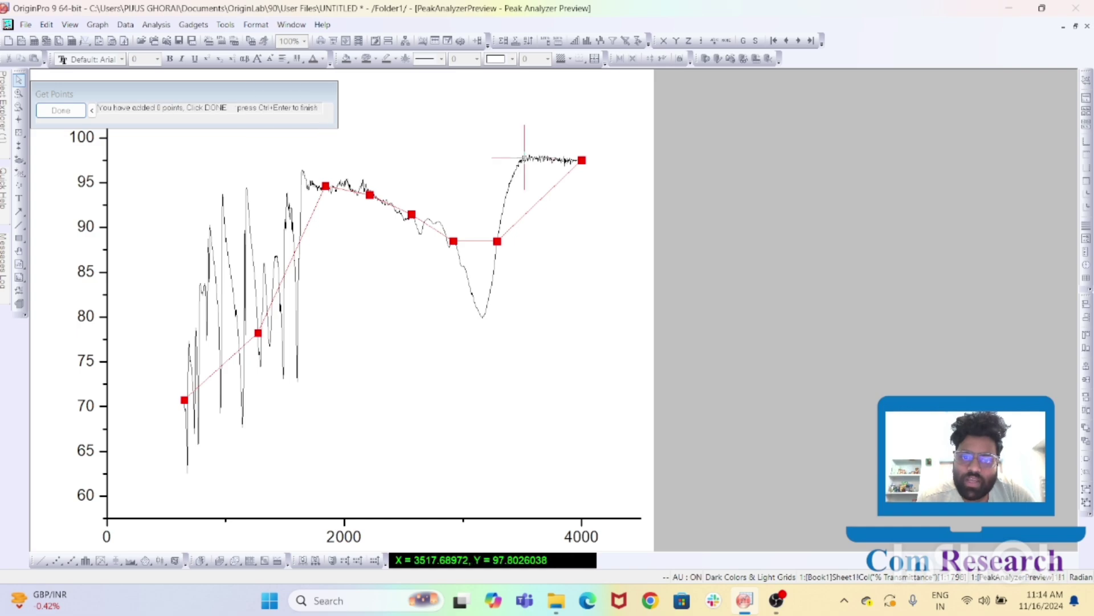
double_click(439, 221)
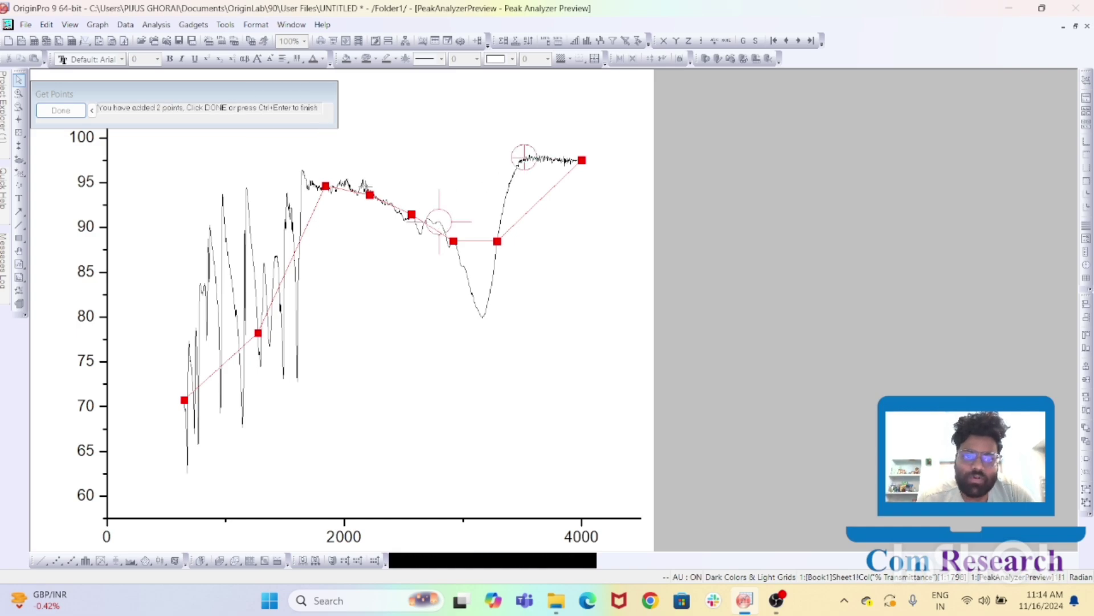
double_click(364, 183)
double_click(343, 183)
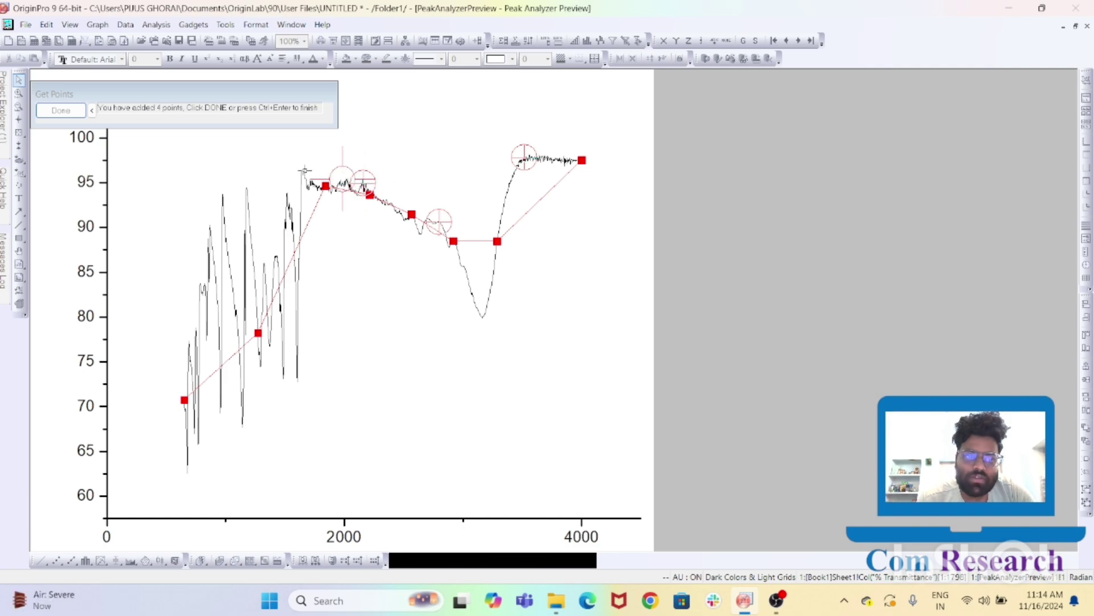
double_click(302, 170)
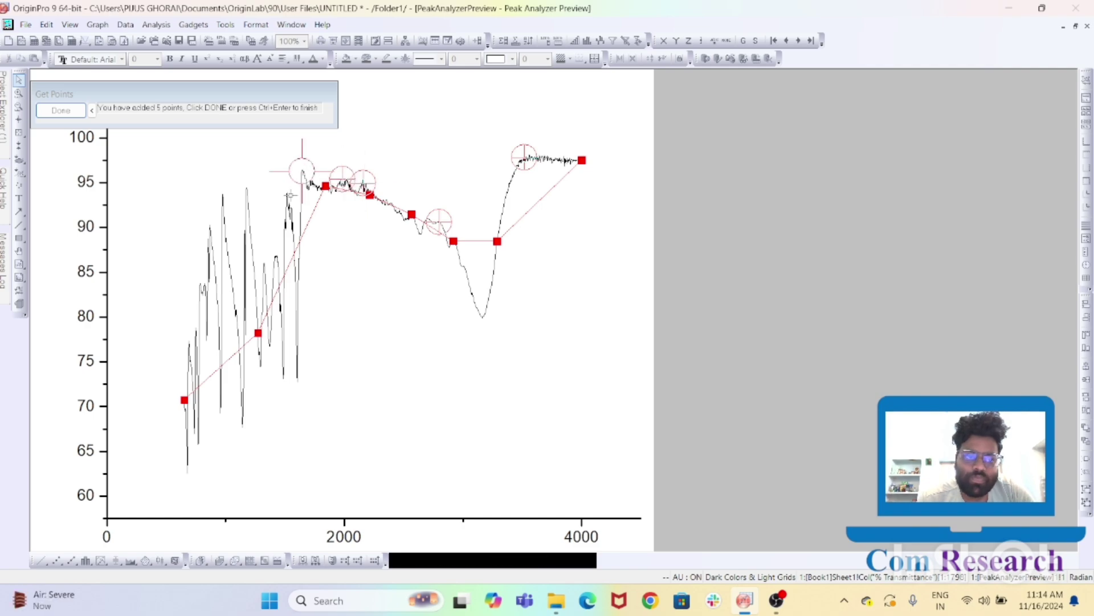
double_click(287, 195)
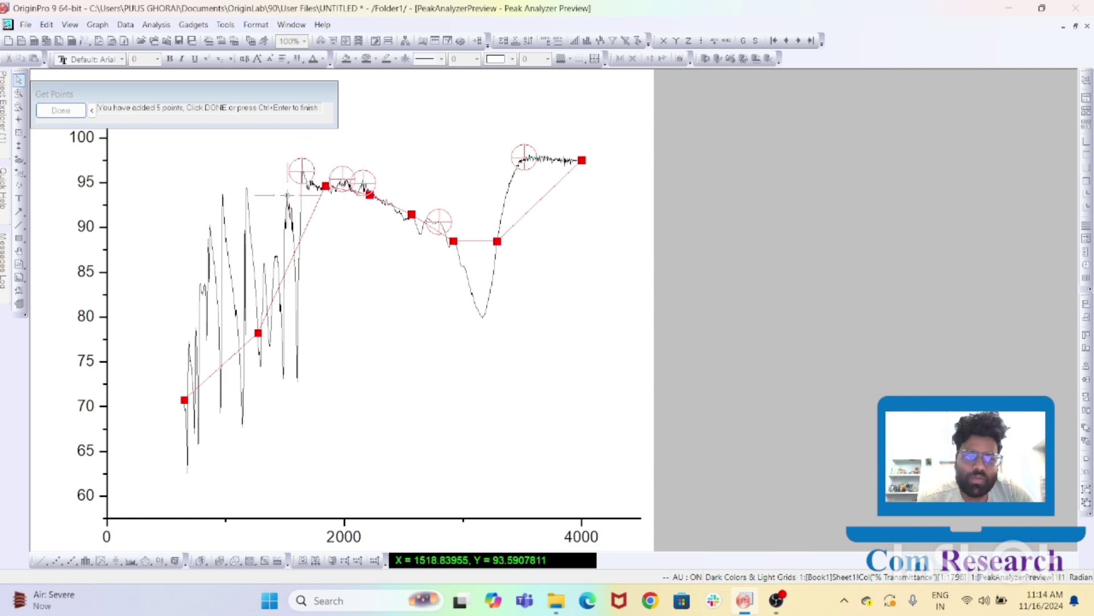
double_click(275, 255)
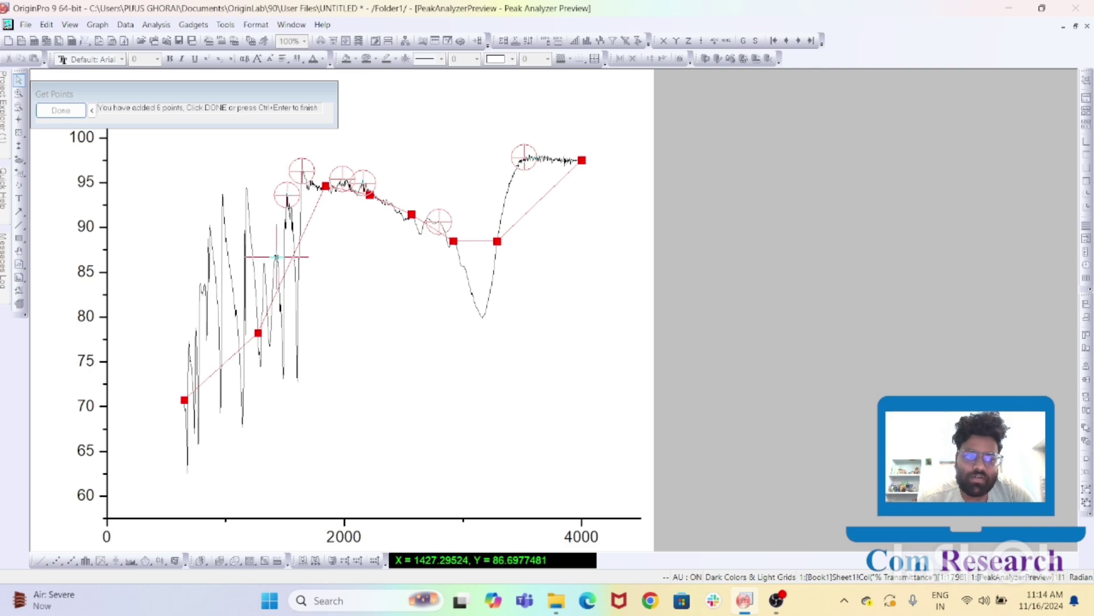
double_click(263, 263)
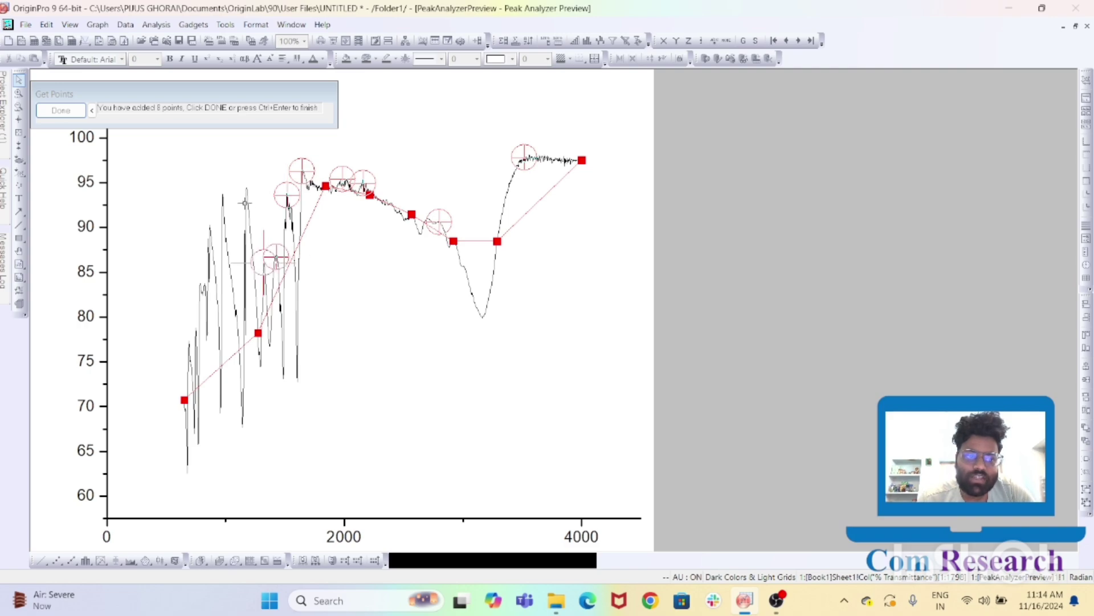
double_click(245, 191)
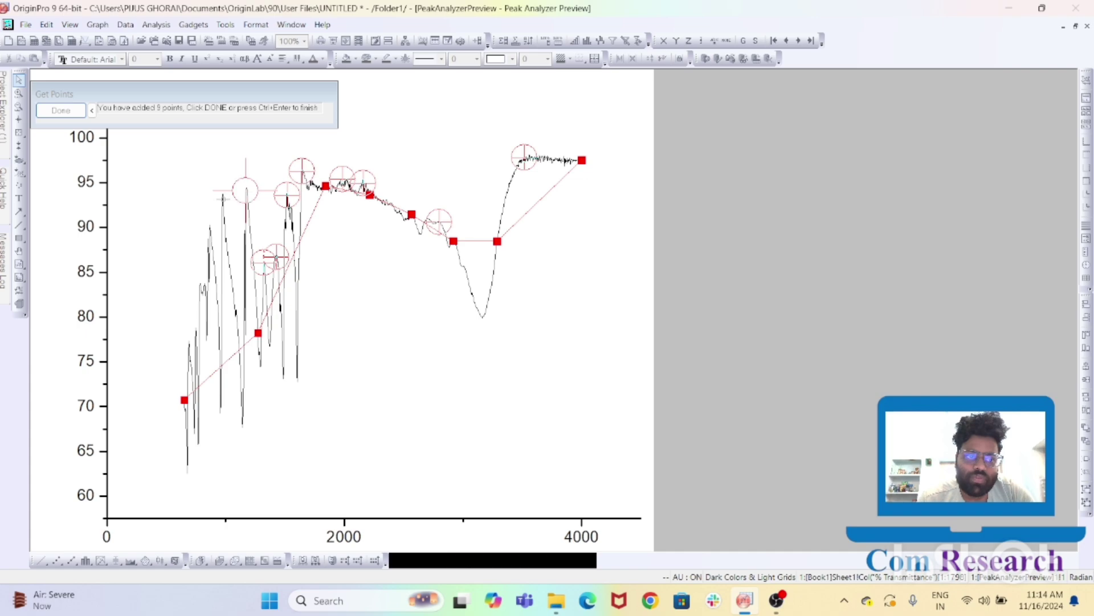
double_click(221, 196)
double_click(210, 230)
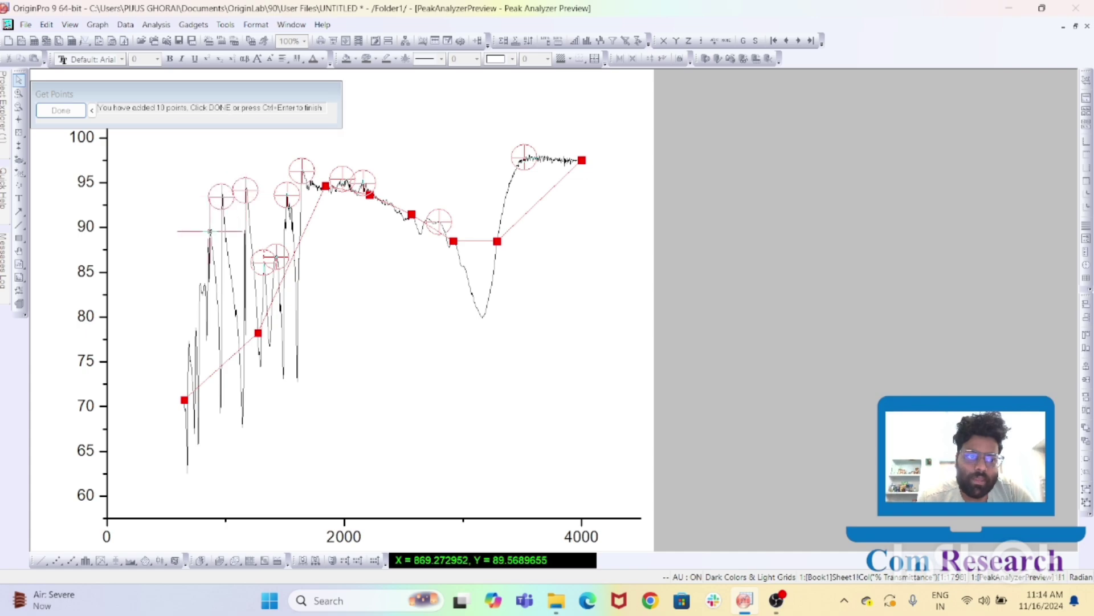
left_click(201, 284)
left_click(195, 331)
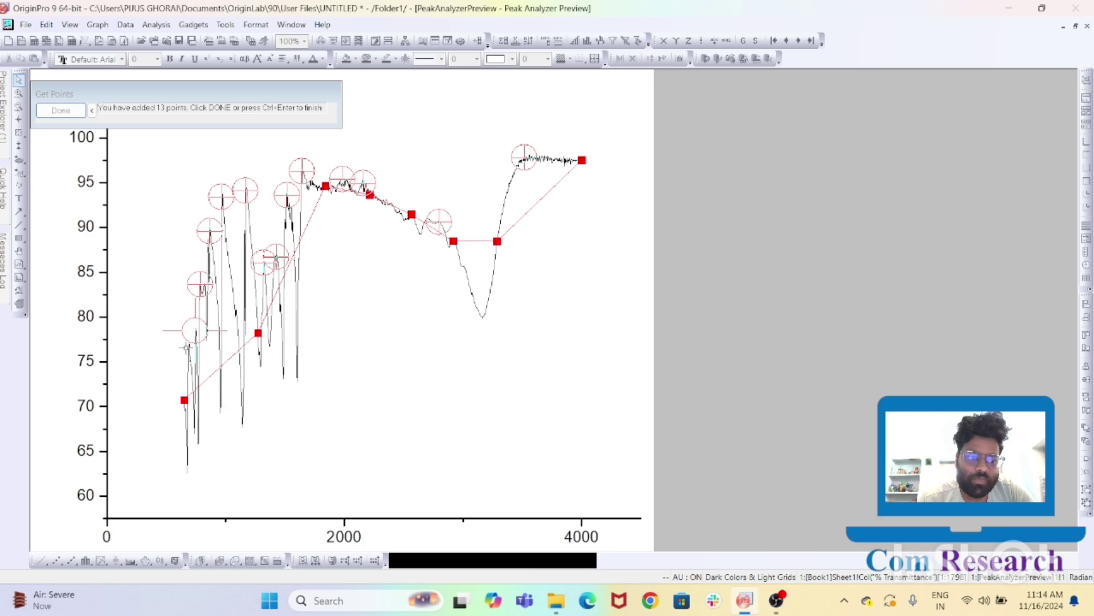
left_click(184, 345)
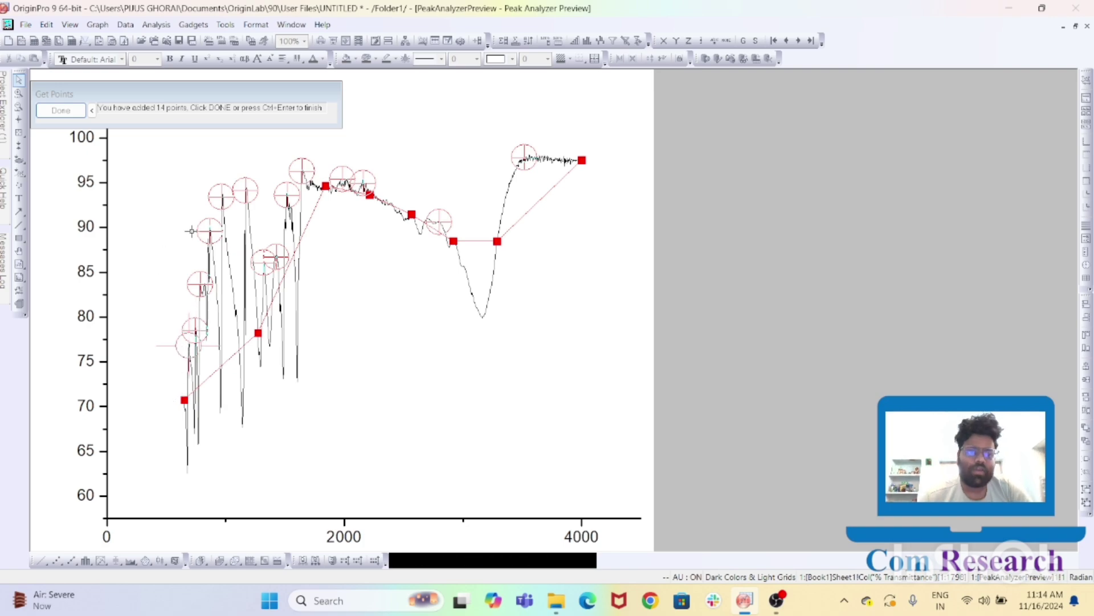
left_click(61, 111)
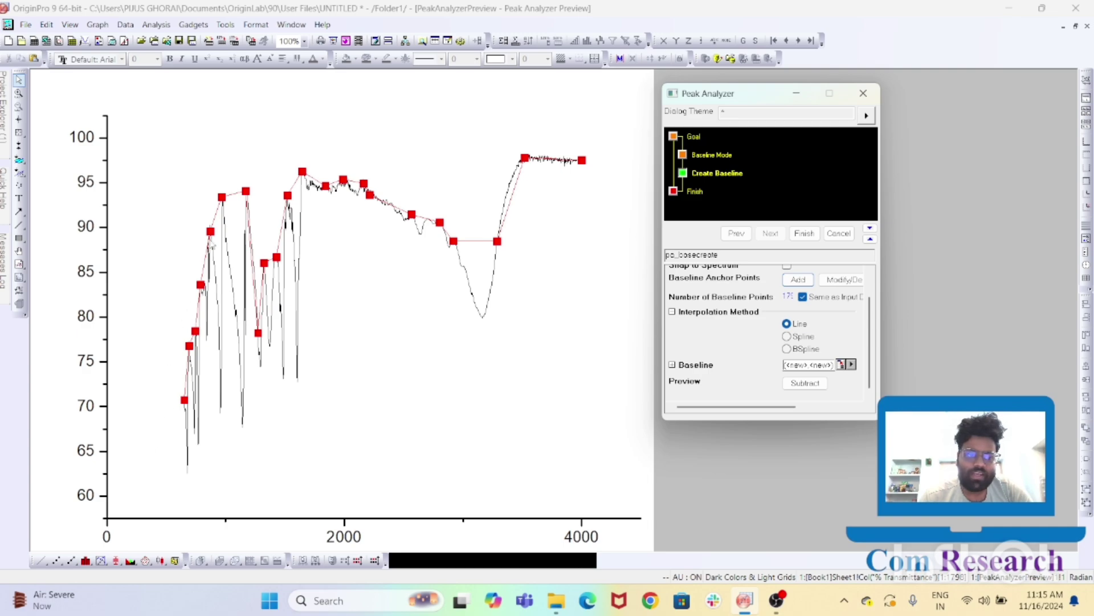
Modify the baseline anchors, moving the one on the broad dip's slope to about (3190, 92.4) and the low one near 1270 to about (1264, 87.4).
left_click(853, 280)
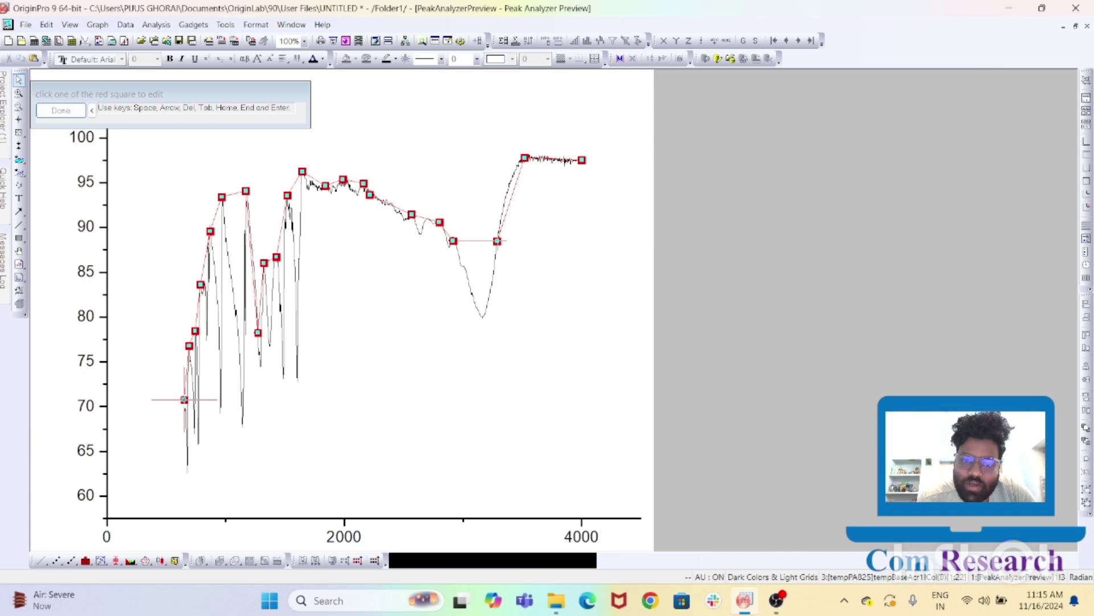
left_click_drag(497, 241, 486, 206)
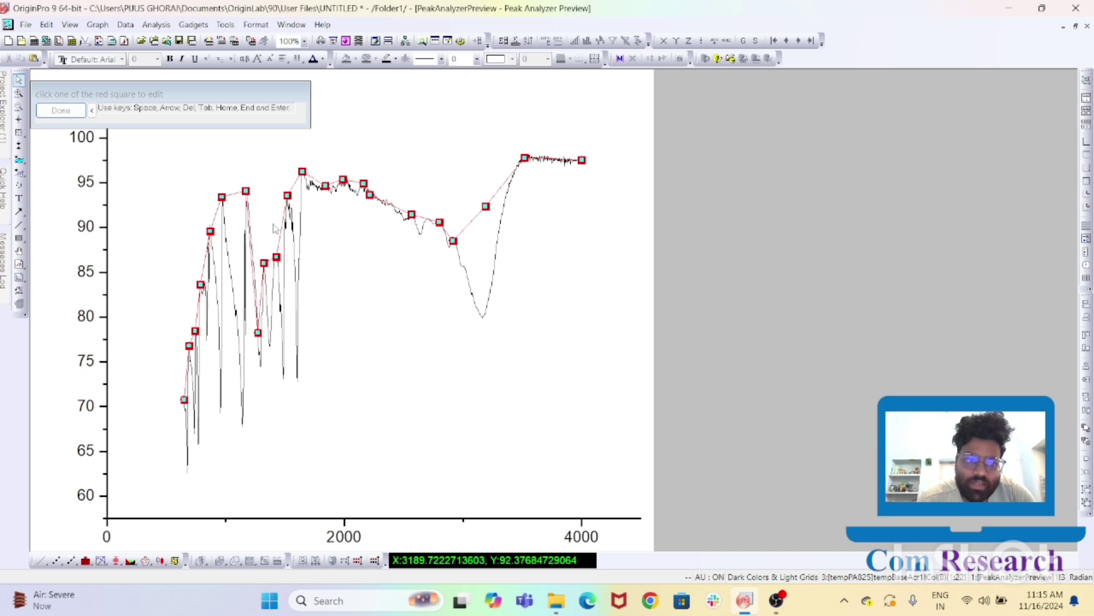
left_click(257, 332)
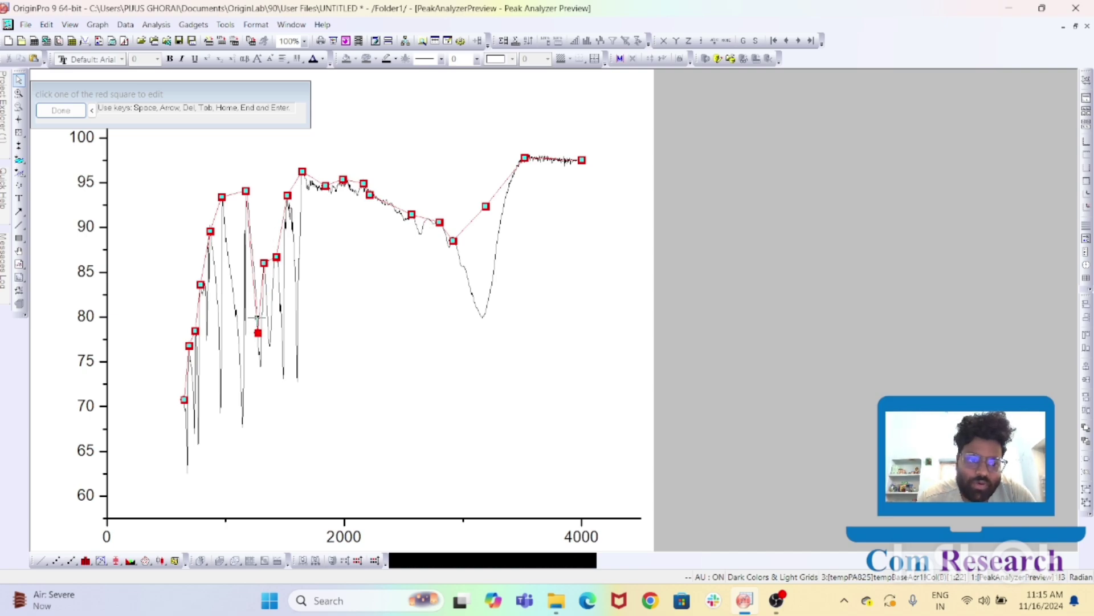
left_click(257, 251)
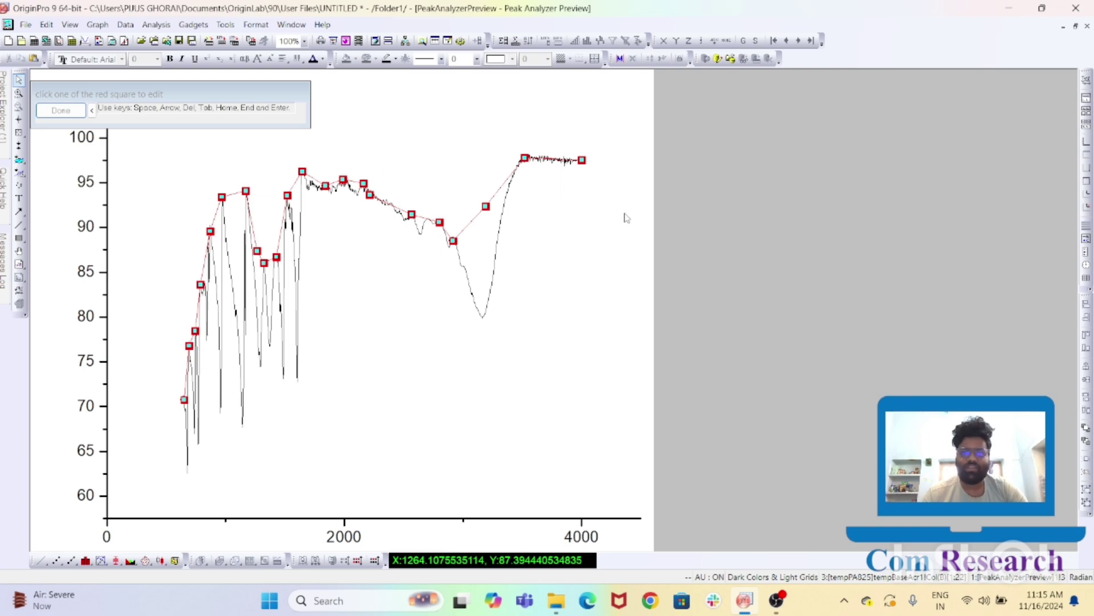
left_click(61, 111)
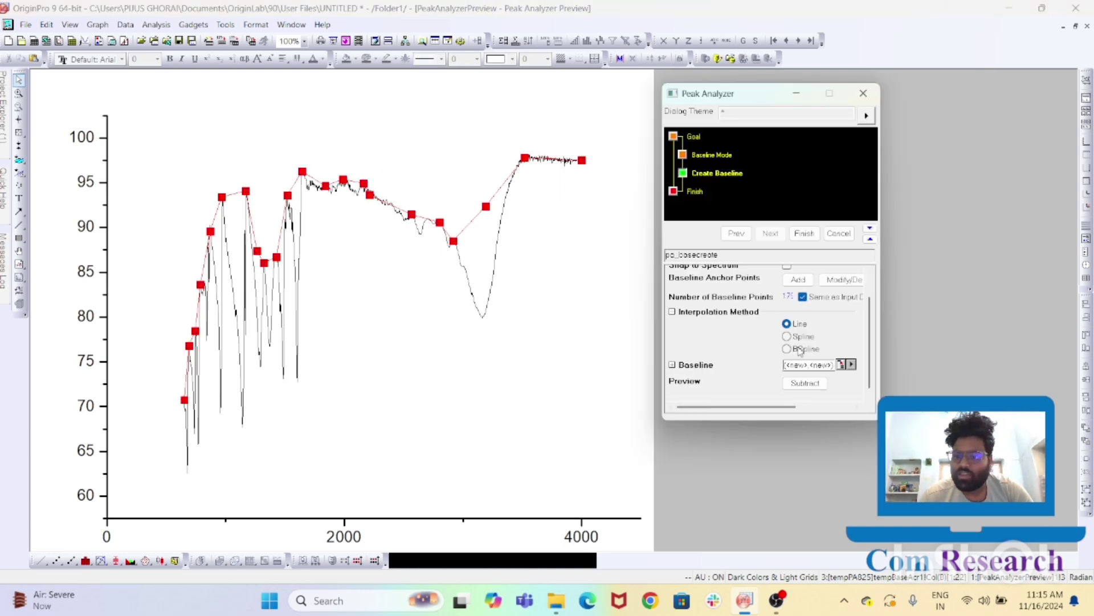
Preview the spectrum with the line-interpolated baseline subtracted and finish the Peak Analyzer to create the baseline.
left_click(809, 386)
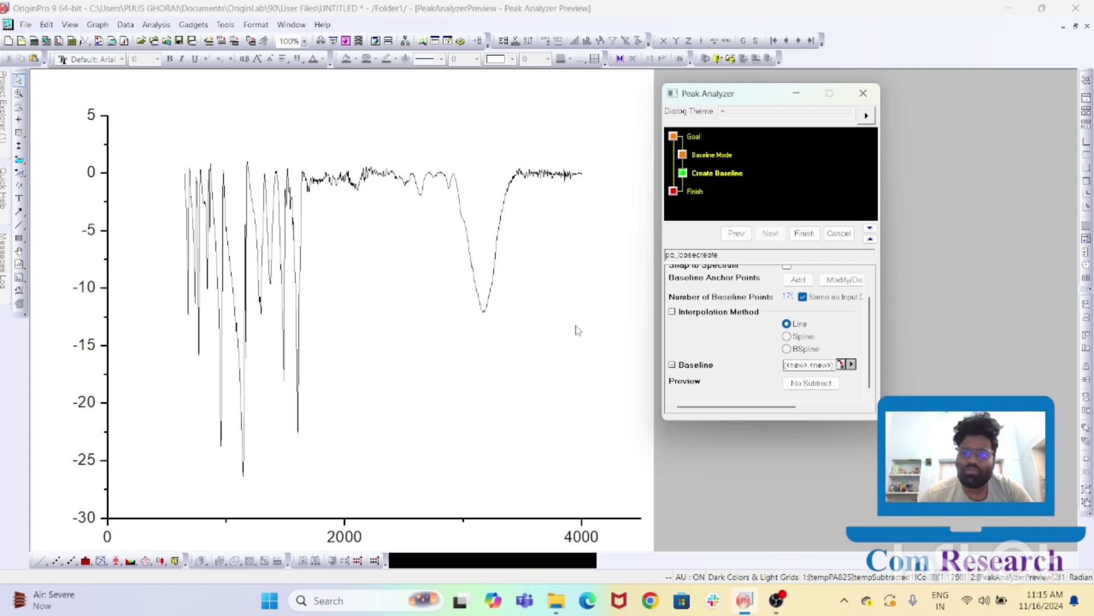
left_click(804, 234)
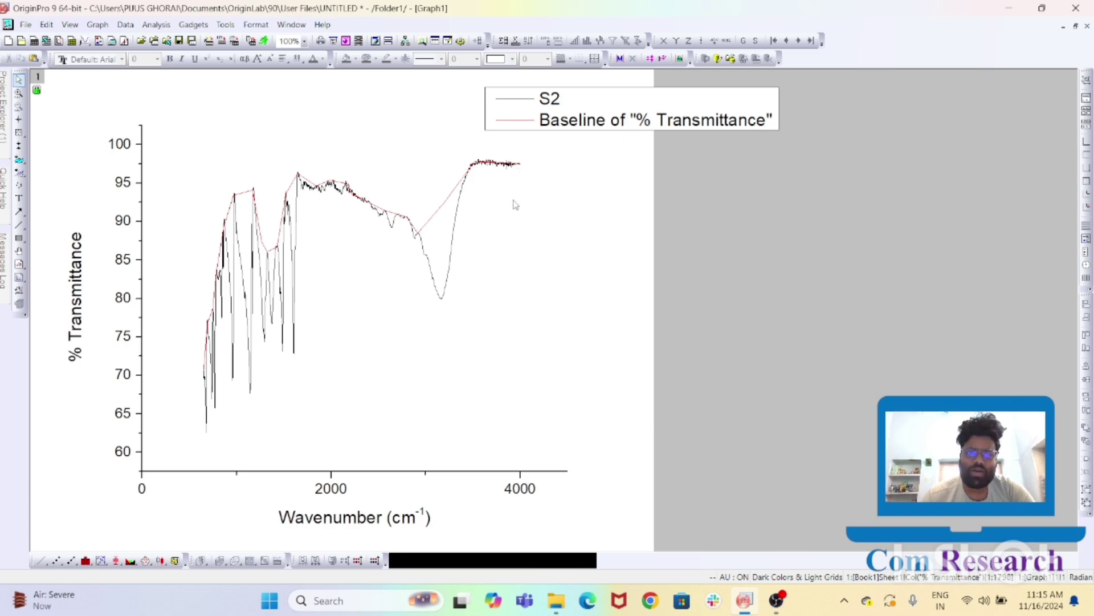
Try Subtract Reference Data with Baseline of % Transmittance as both the input and the reference data.
left_click(164, 26)
mouse_move(188, 66)
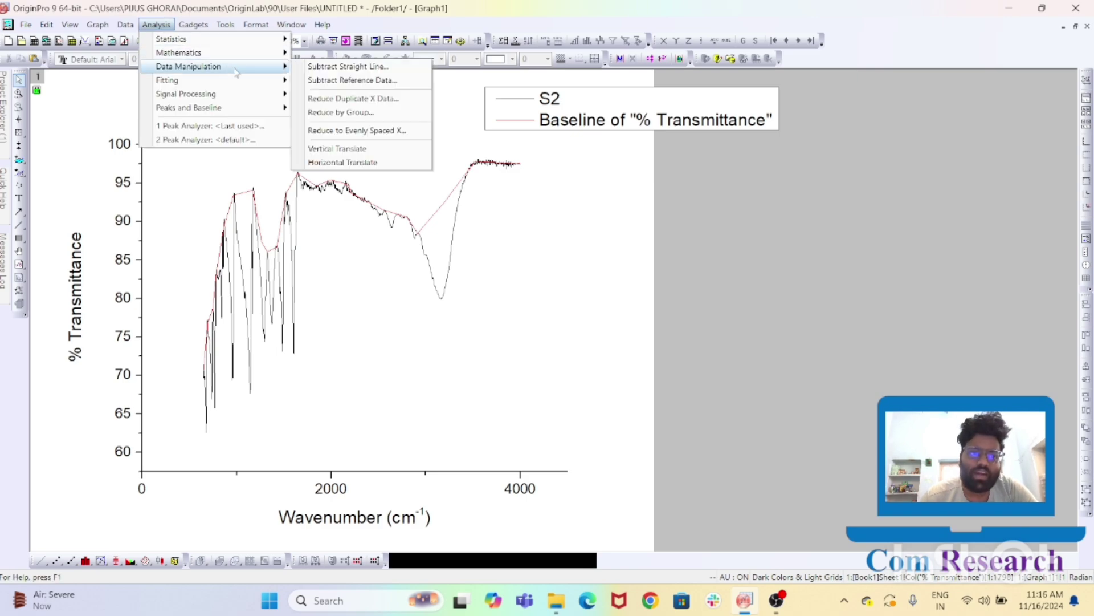
left_click(395, 82)
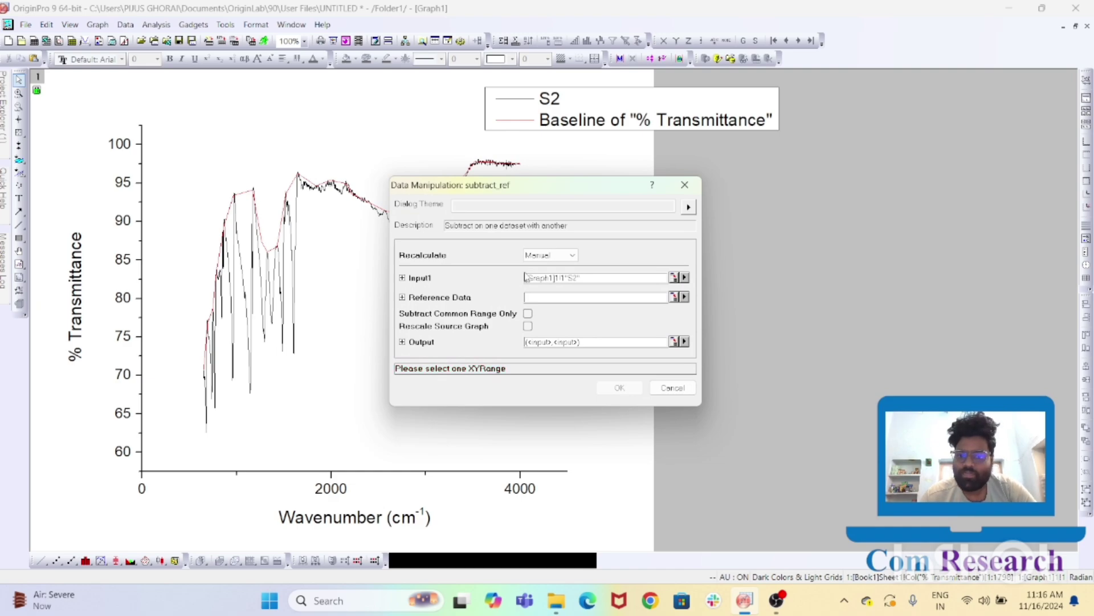
left_click(685, 277)
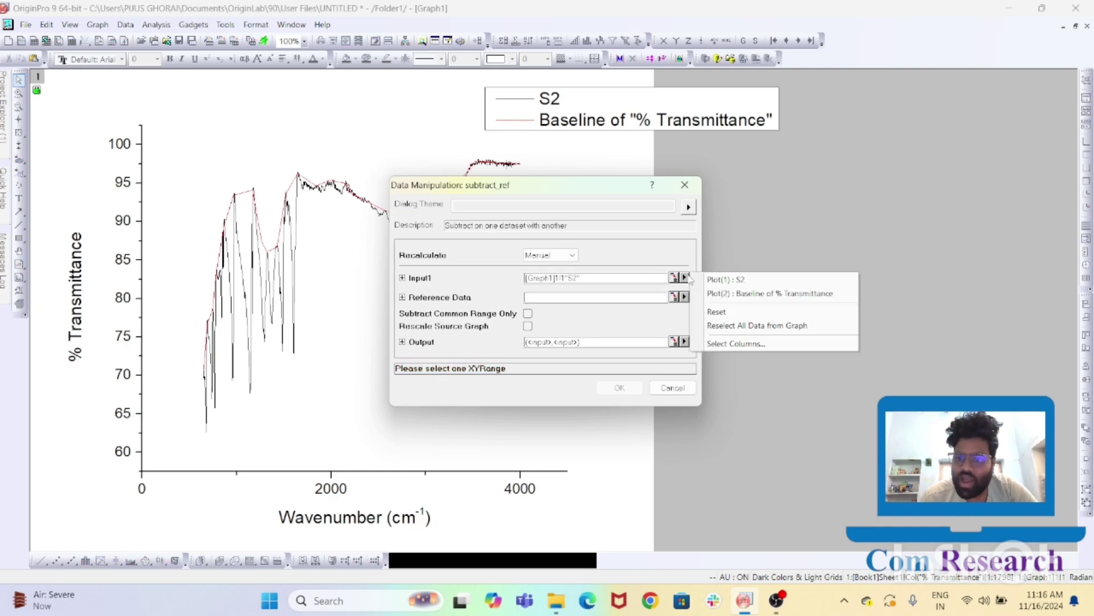
left_click(758, 294)
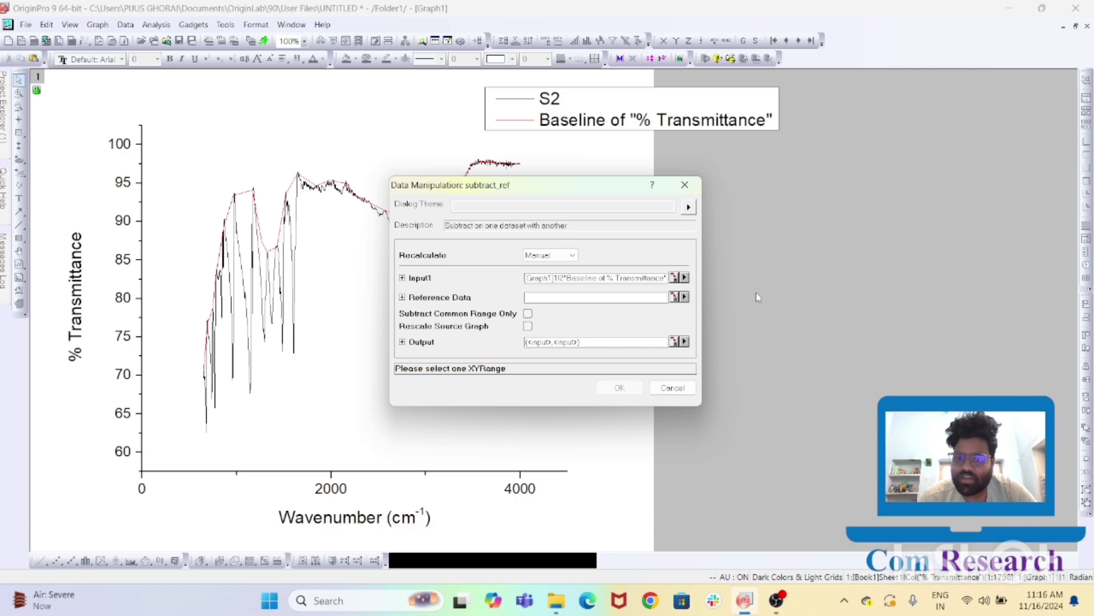
left_click(684, 297)
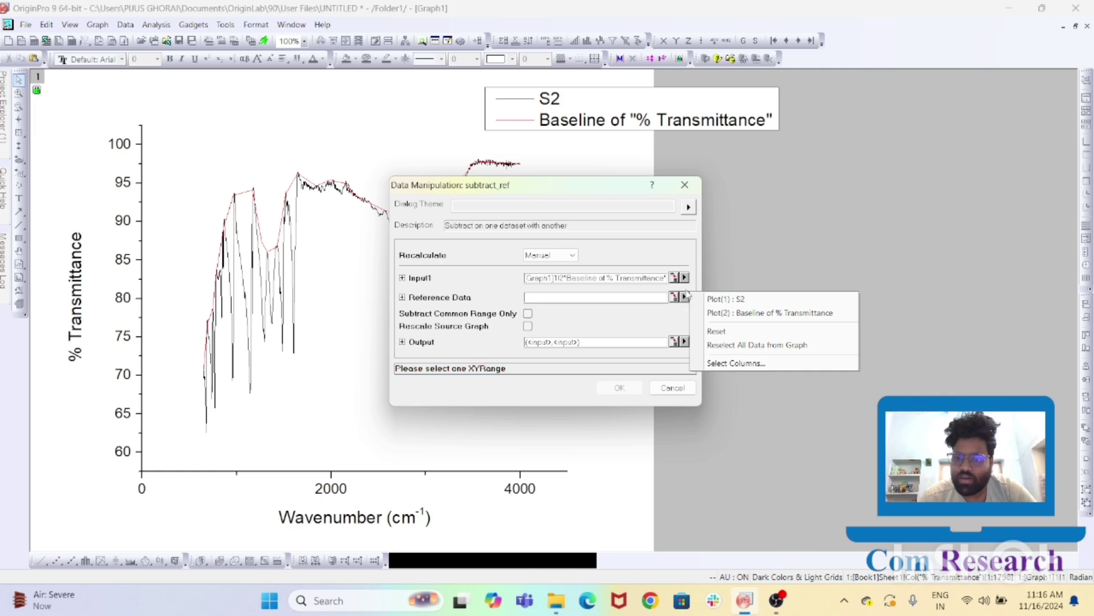
left_click(746, 314)
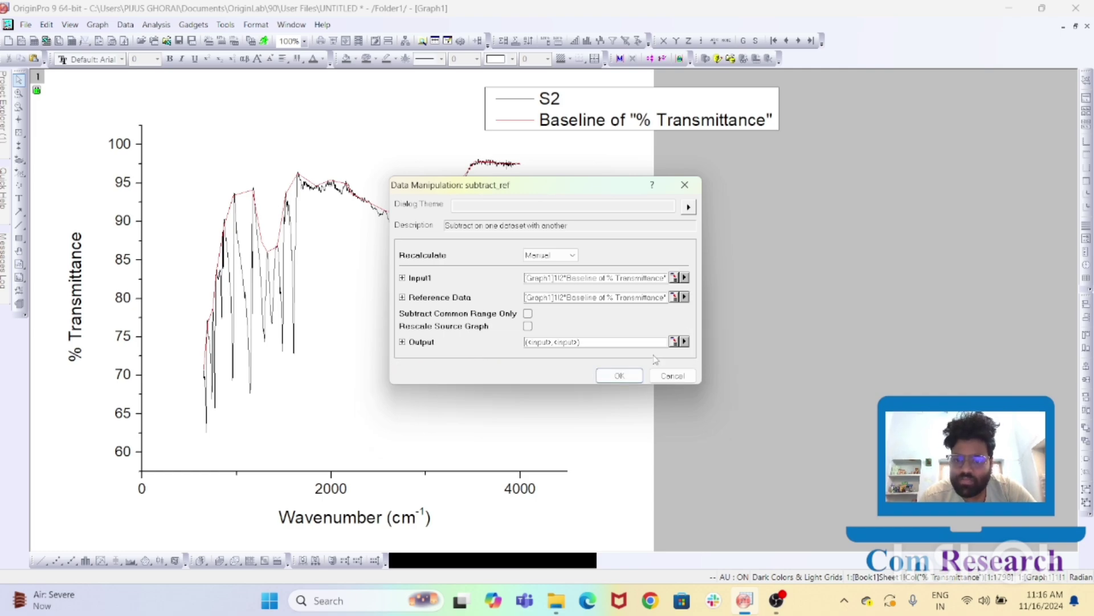
left_click(635, 377)
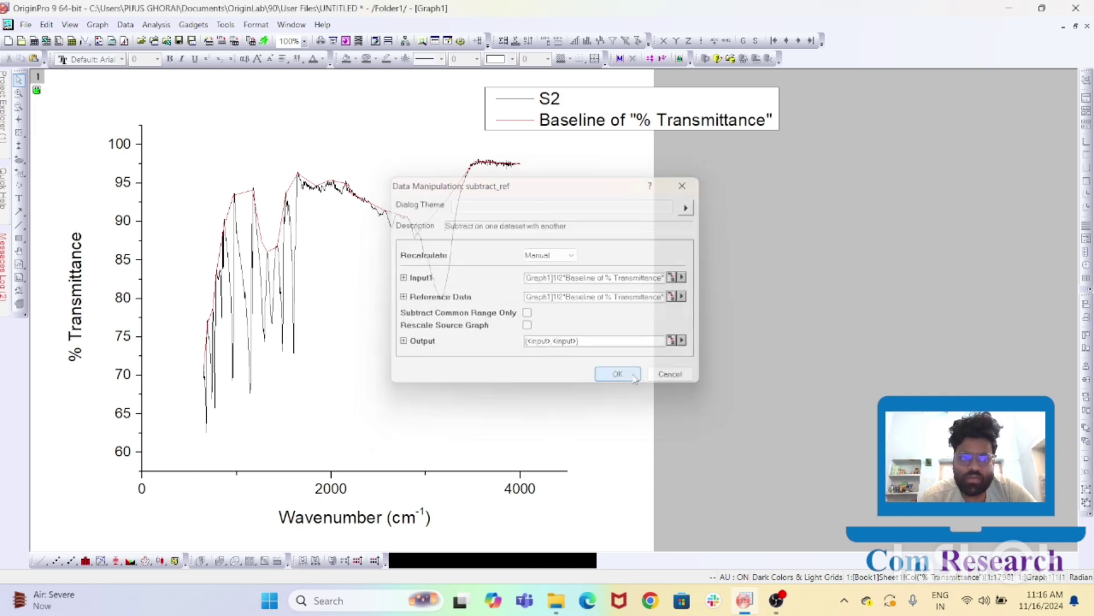
Subtract the reference data Baseline of % Transmittance from the S2 plot, keeping the default output.
left_click(156, 25)
mouse_move(281, 73)
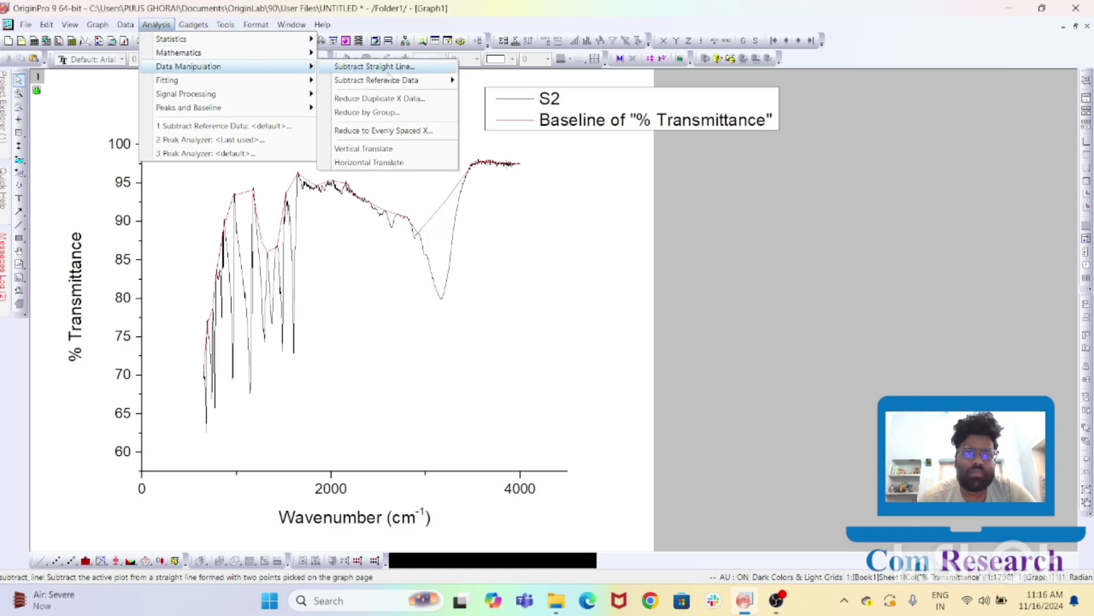
mouse_move(436, 85)
left_click(487, 101)
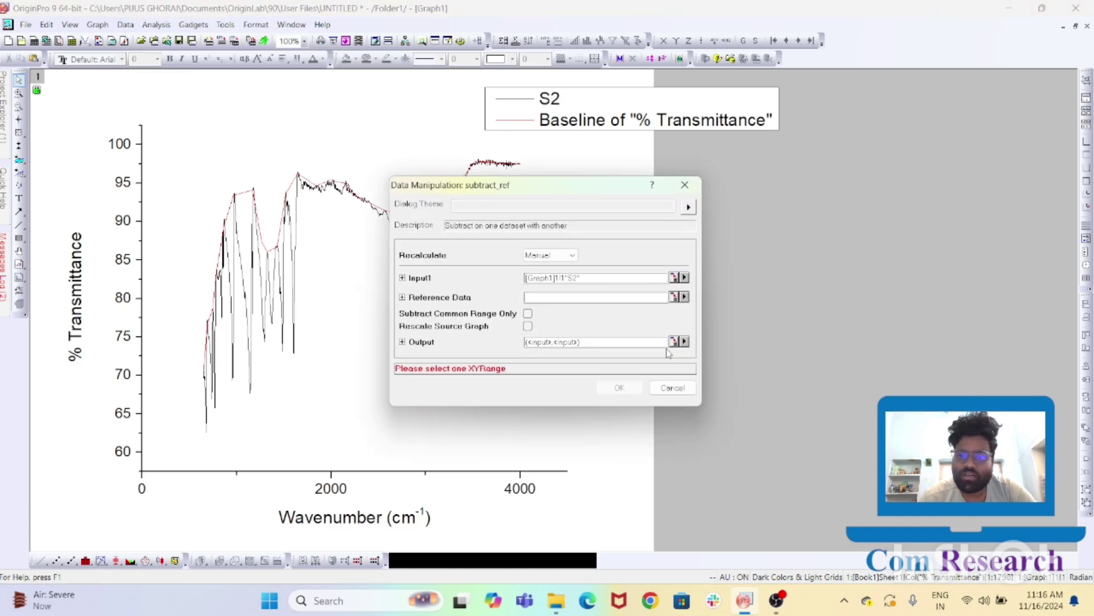
left_click(685, 297)
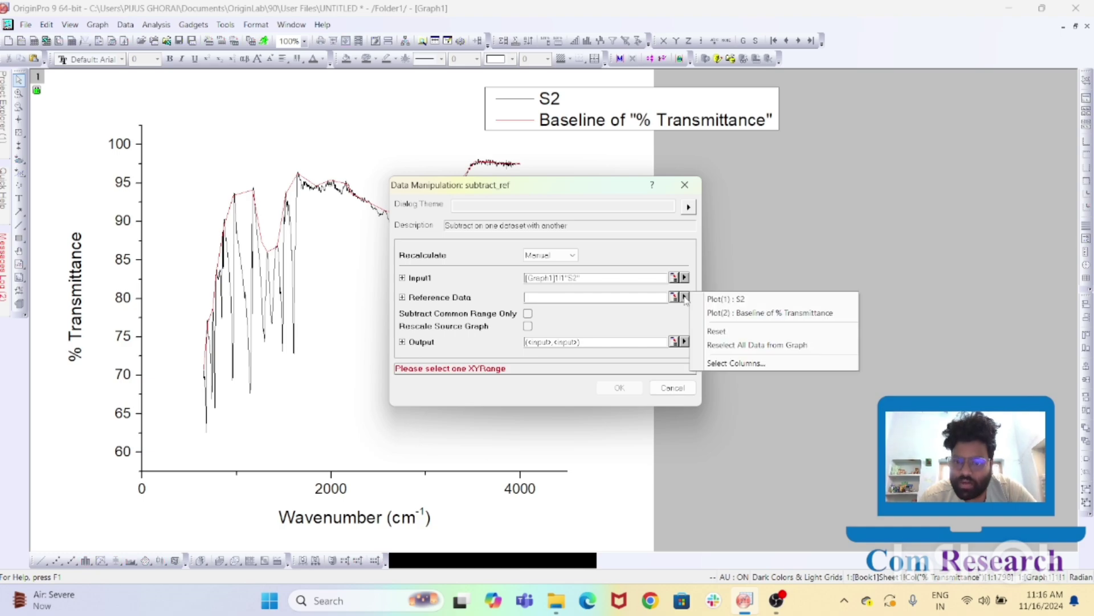
left_click(761, 312)
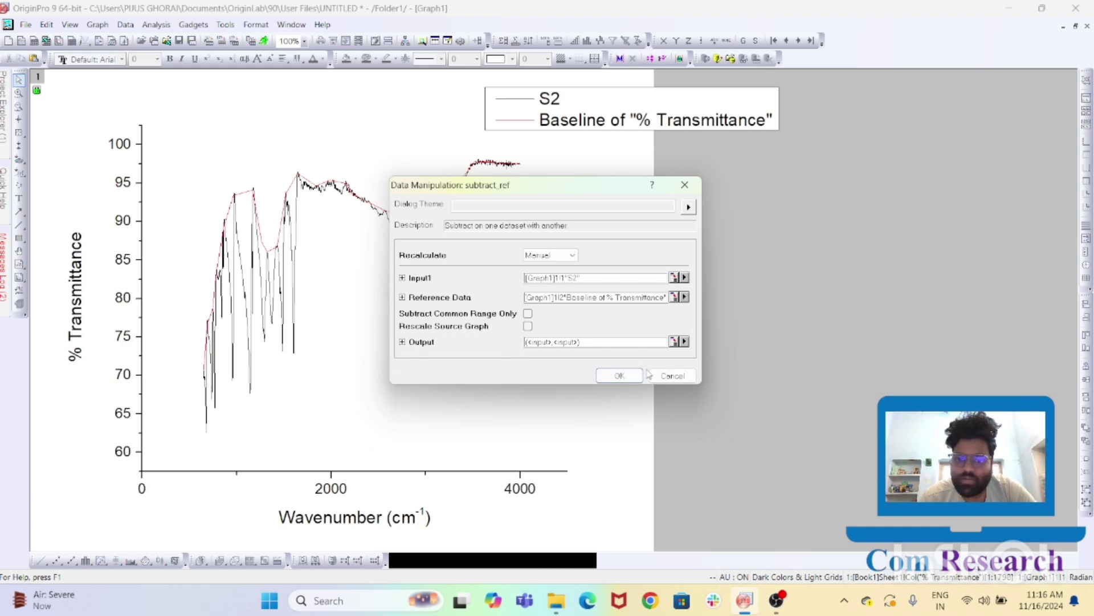
left_click(620, 376)
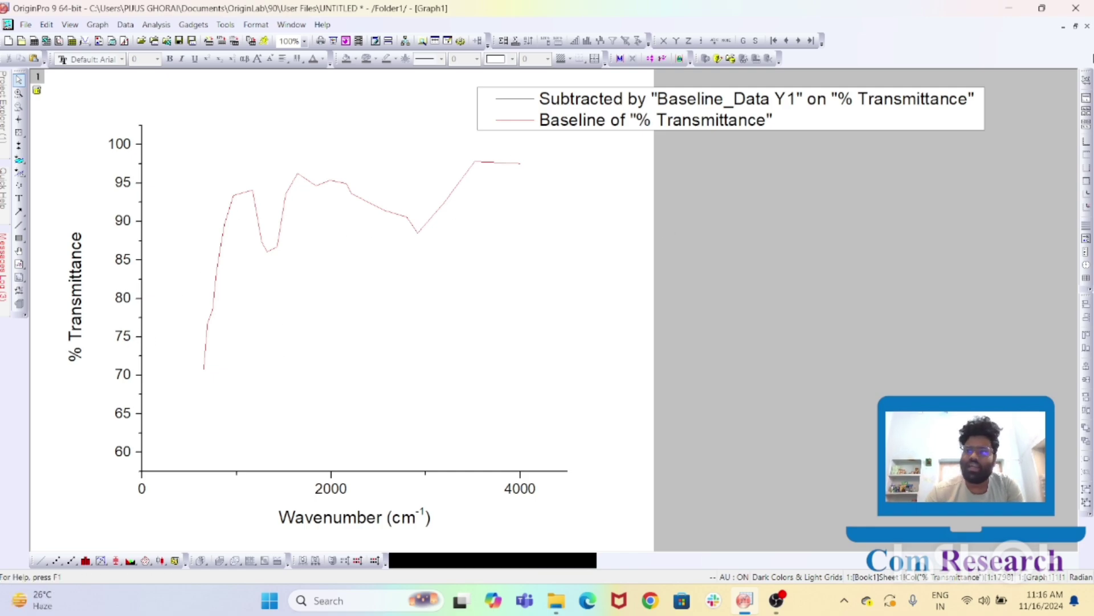
Close the Graph1 window and delete the graph to return to the worksheet.
left_click(1087, 26)
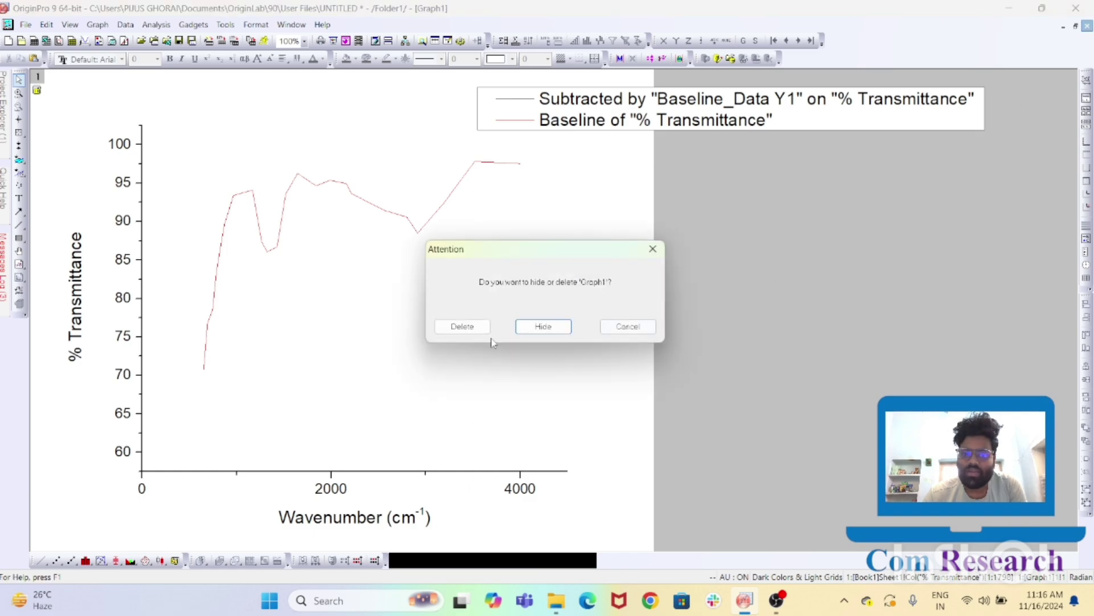
left_click(462, 327)
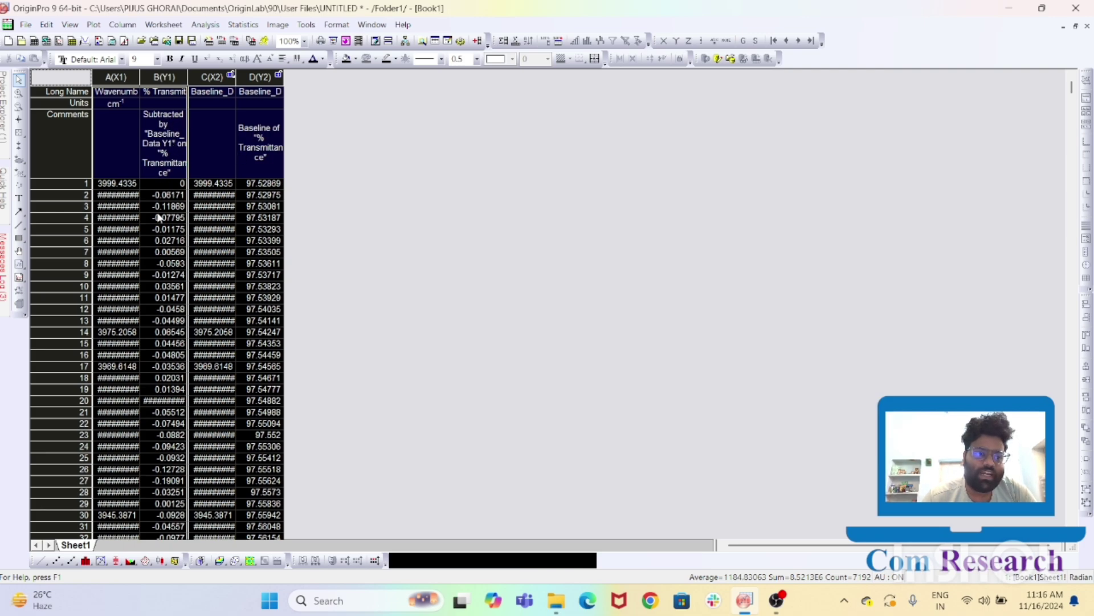
Delete the two baseline columns C(X2) and D(Y2) from the worksheet along with their related output.
left_click_drag(205, 77, 244, 77)
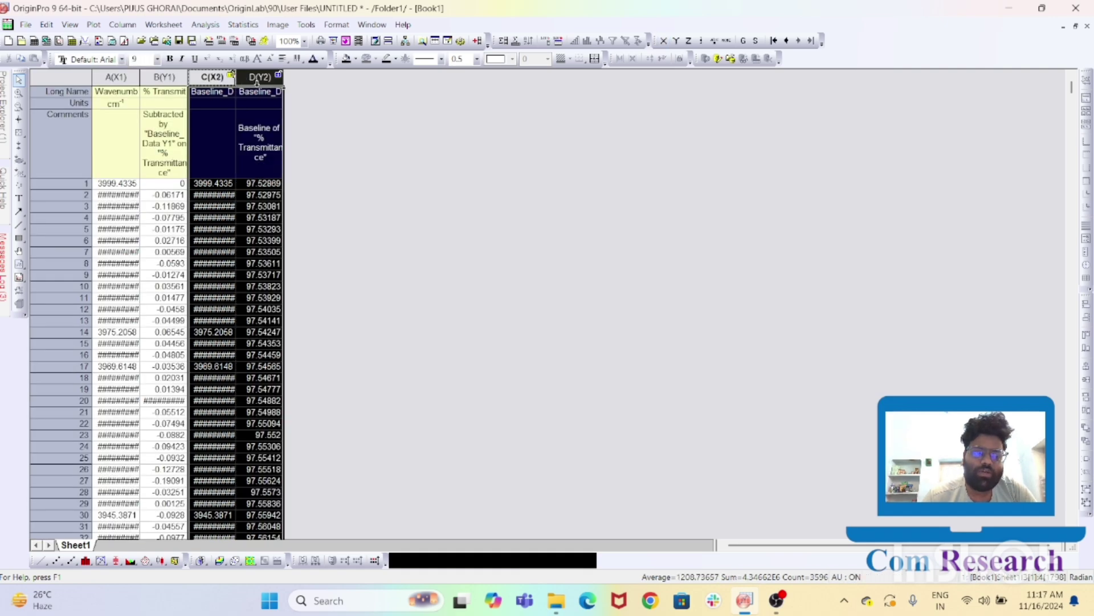
right_click(260, 143)
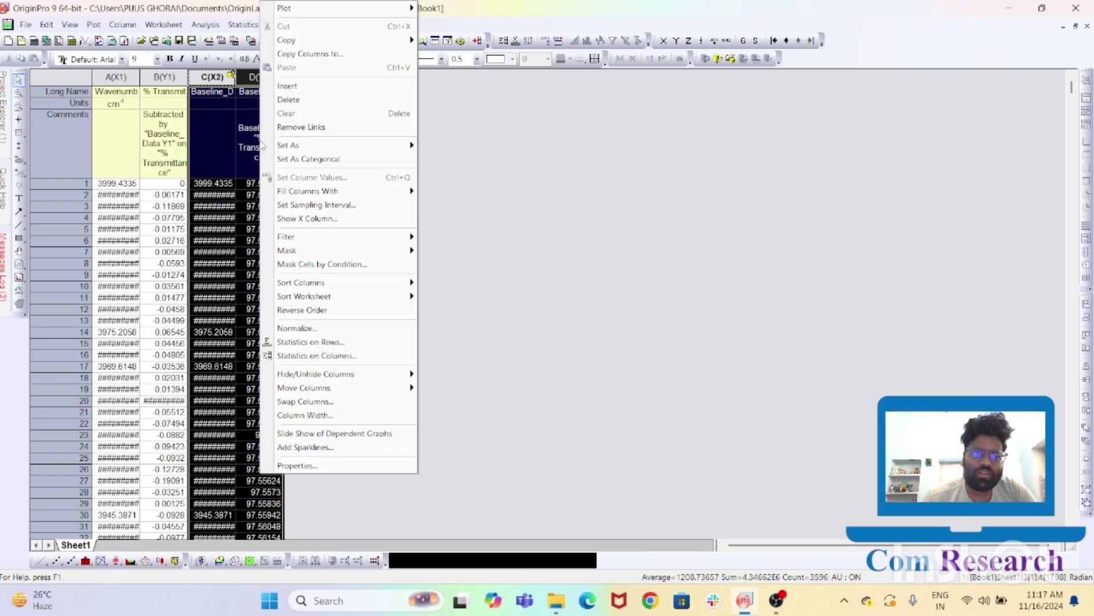
left_click(289, 100)
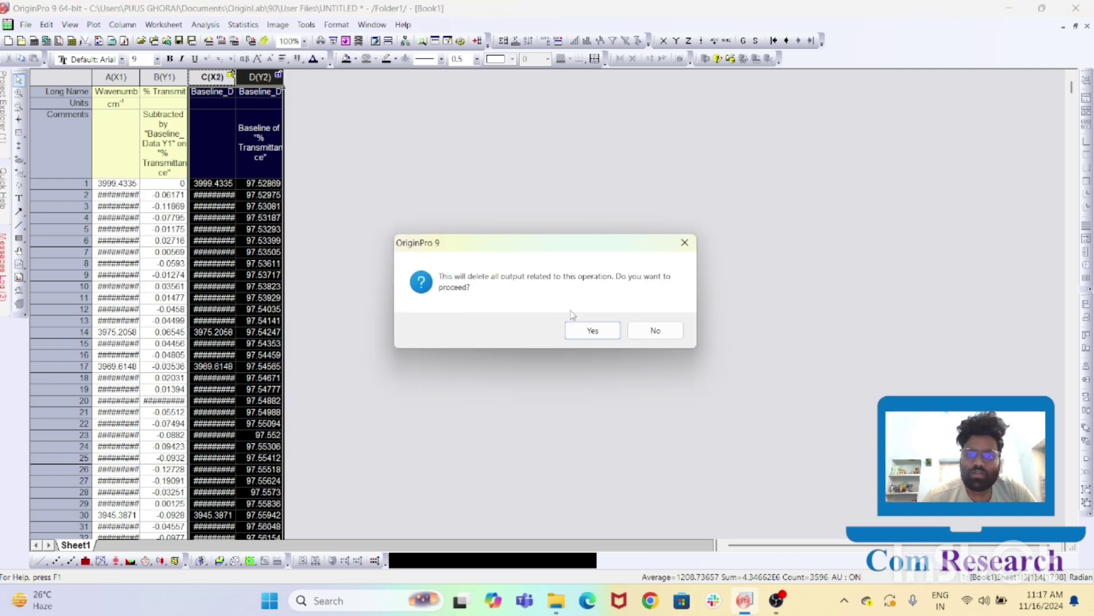
left_click(589, 332)
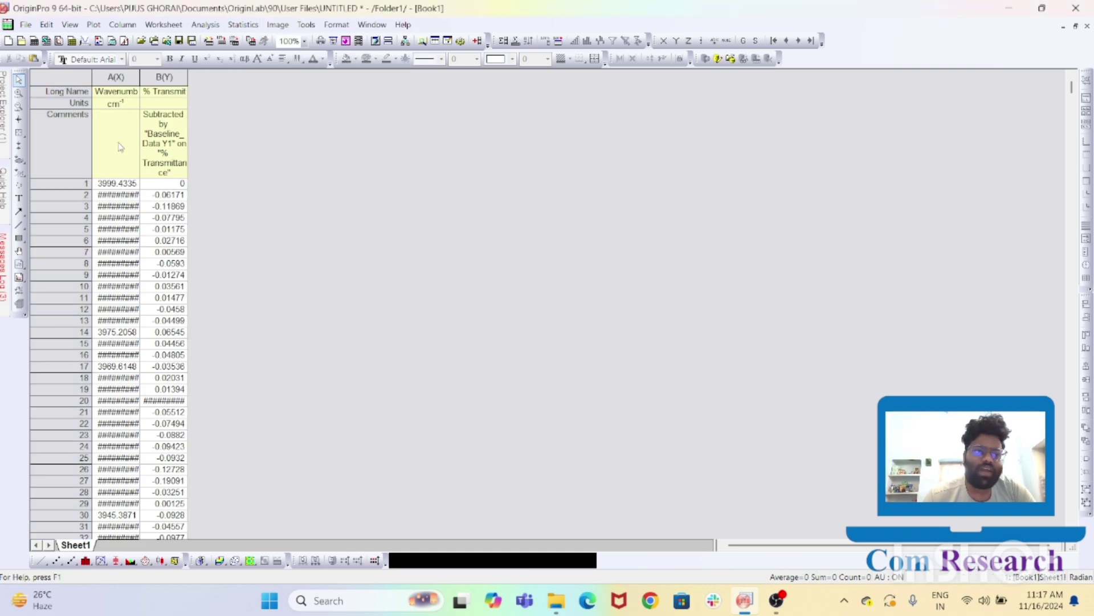
Replace the comment of the % Transmittance column with S2.
left_click(176, 155)
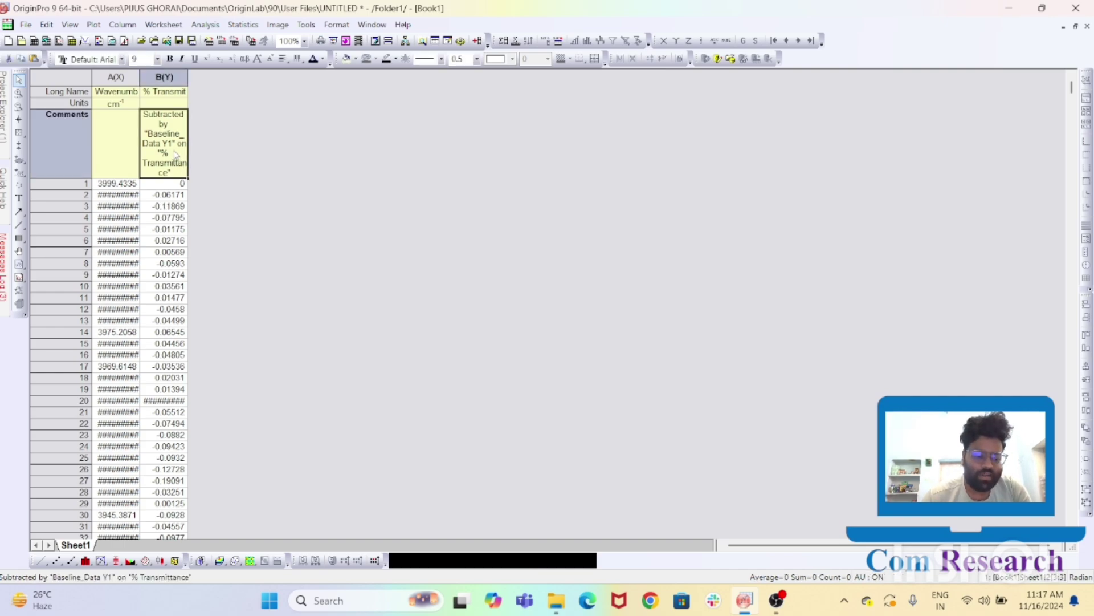
double_click(175, 152)
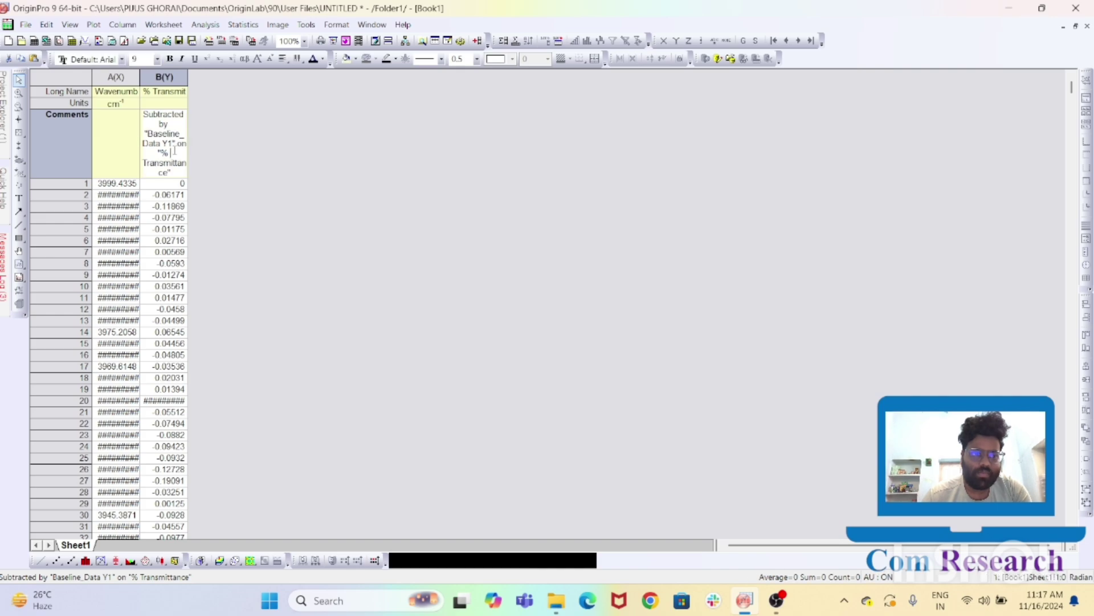
key("ctrl+a")
type("S")
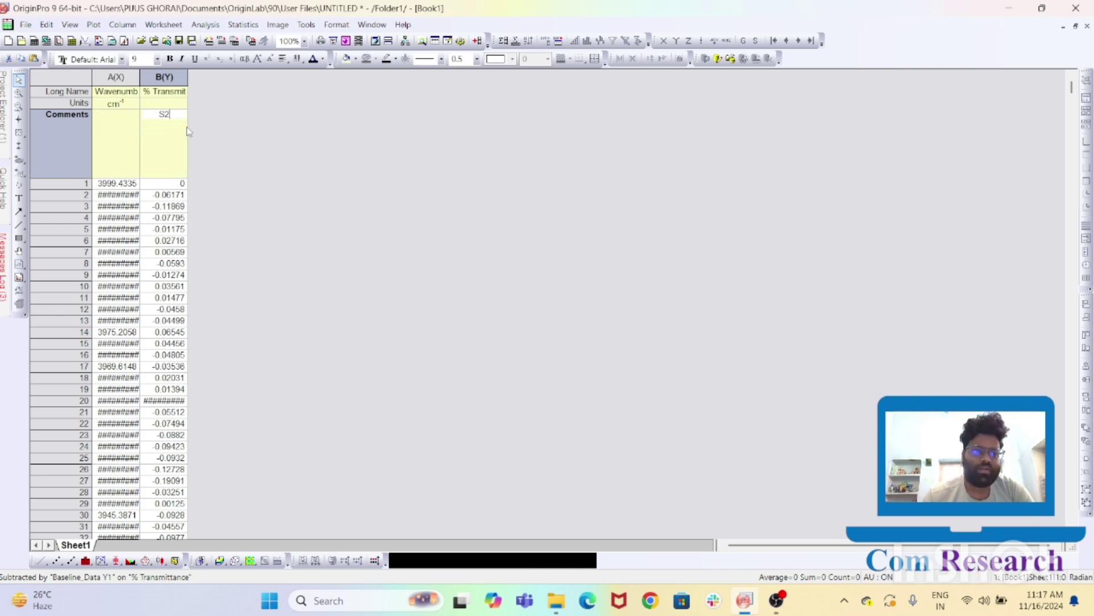
type("2")
left_click(244, 122)
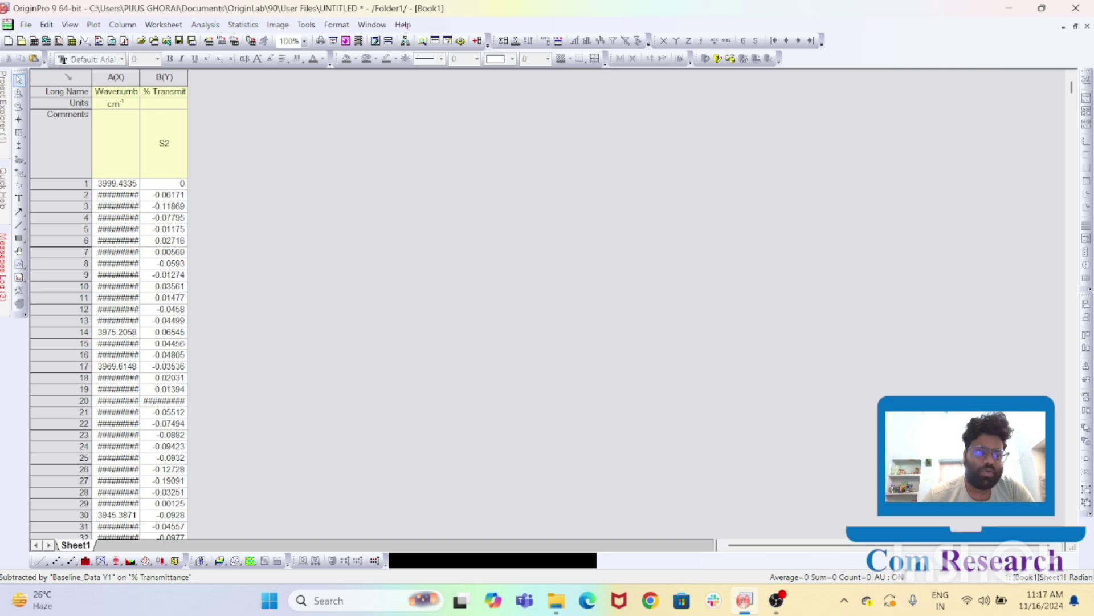
Plot the whole corrected worksheet as a line graph and dismiss the template reminder.
left_click(68, 77)
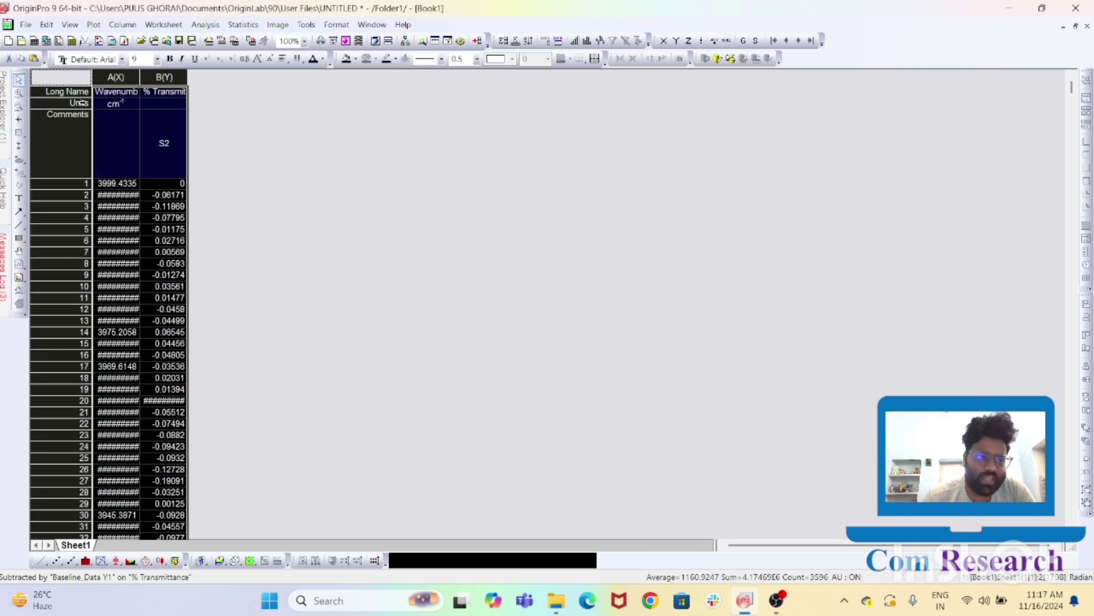
left_click(40, 562)
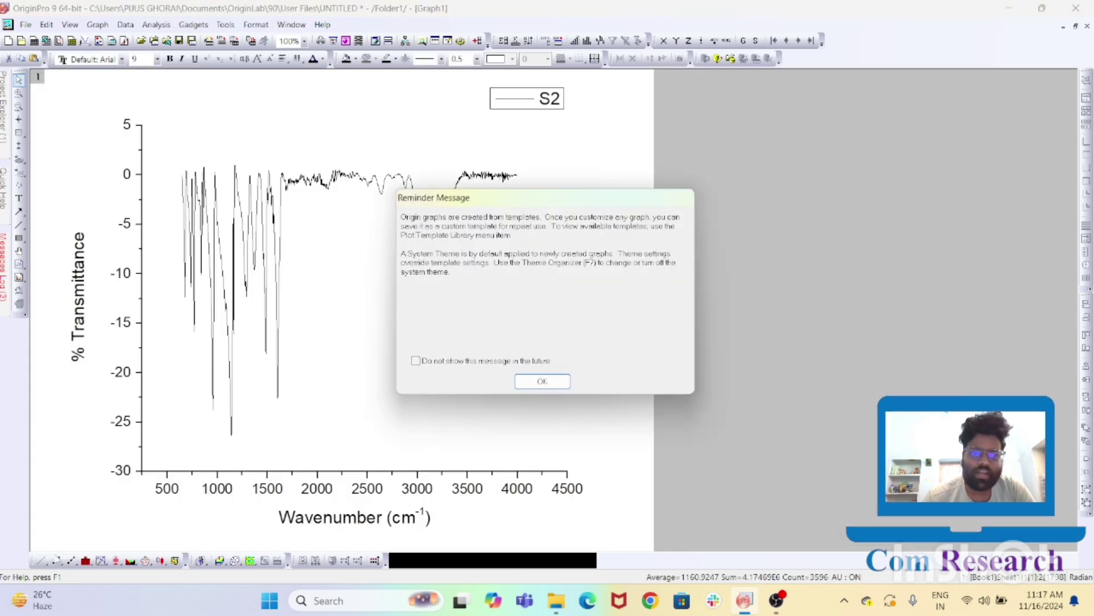
left_click(533, 384)
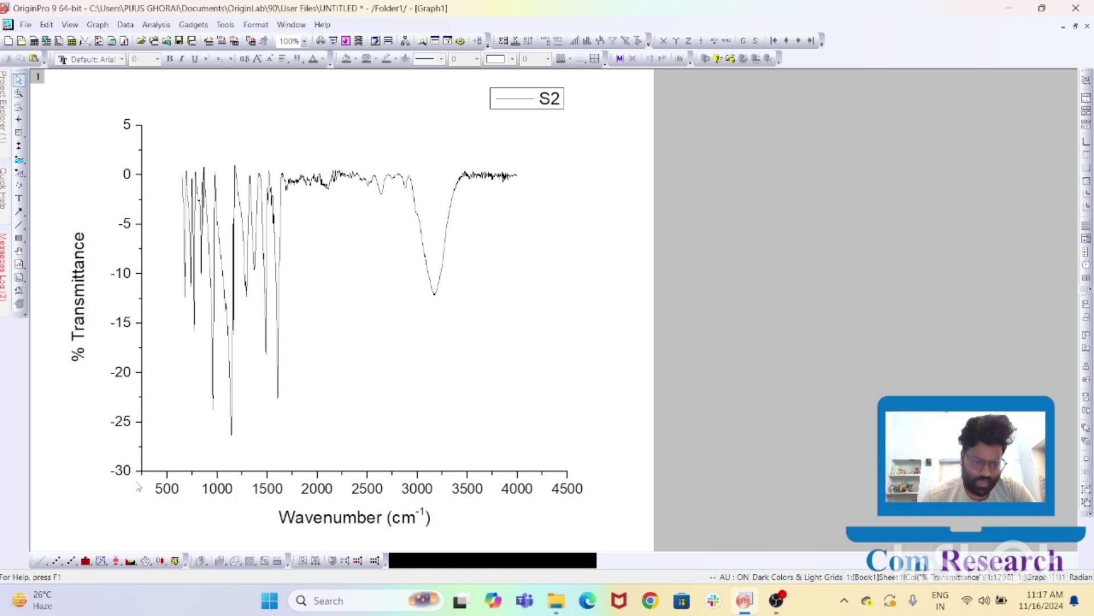
Set the horizontal axis scale of the graph to run from 4000 to 650.
double_click(317, 494)
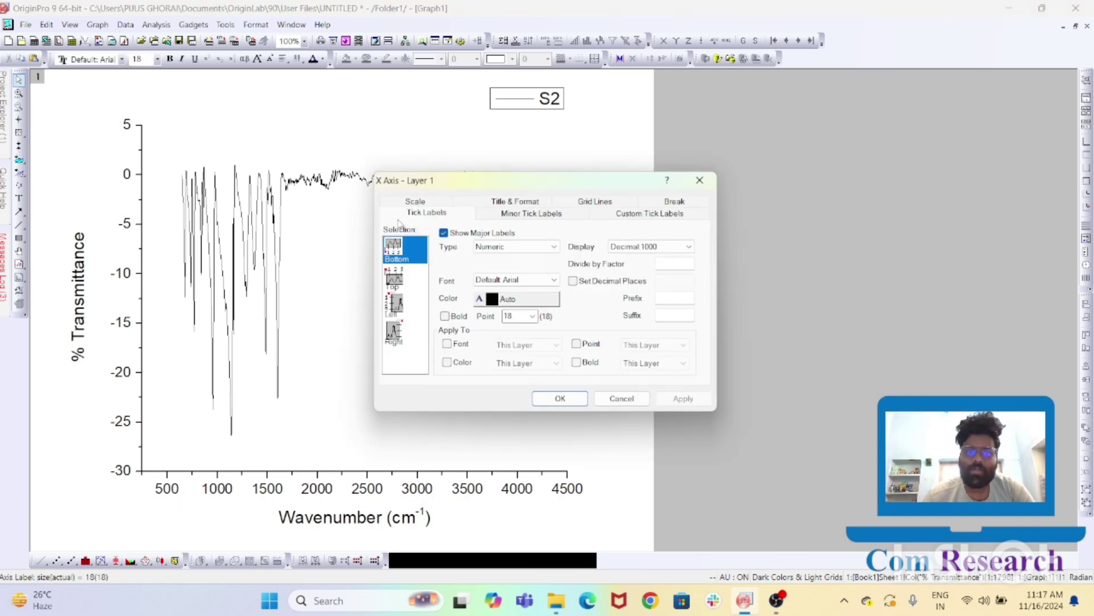
left_click(418, 209)
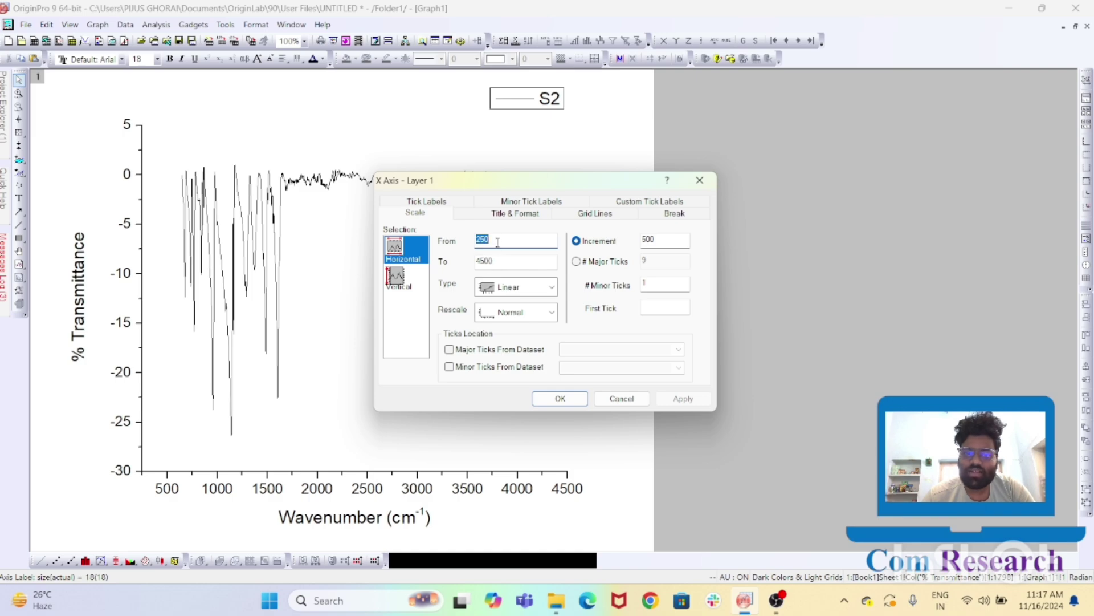
type("4000")
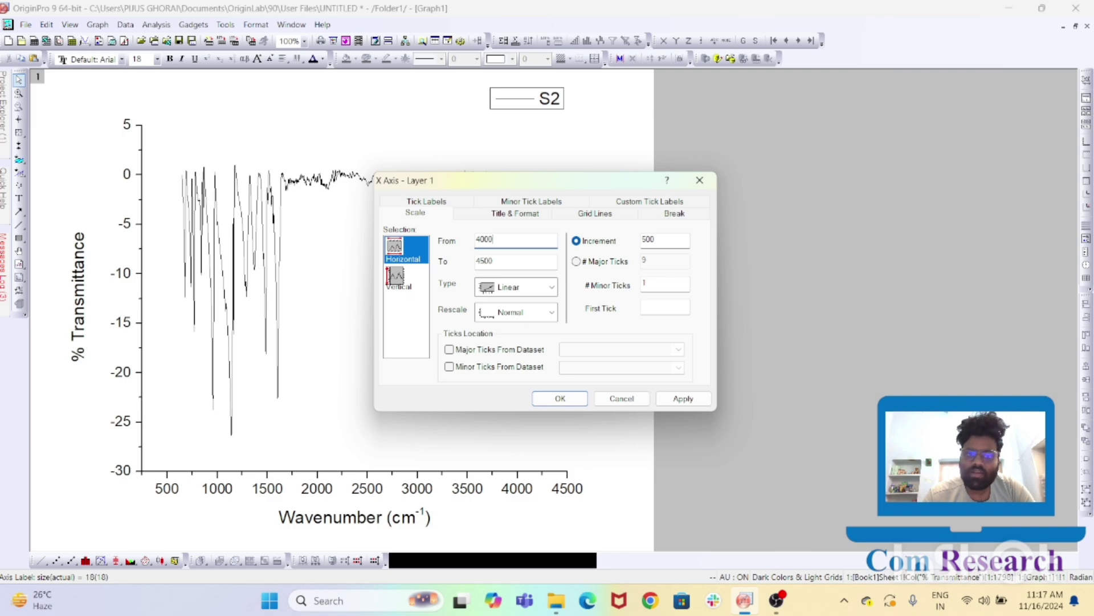
double_click(500, 261)
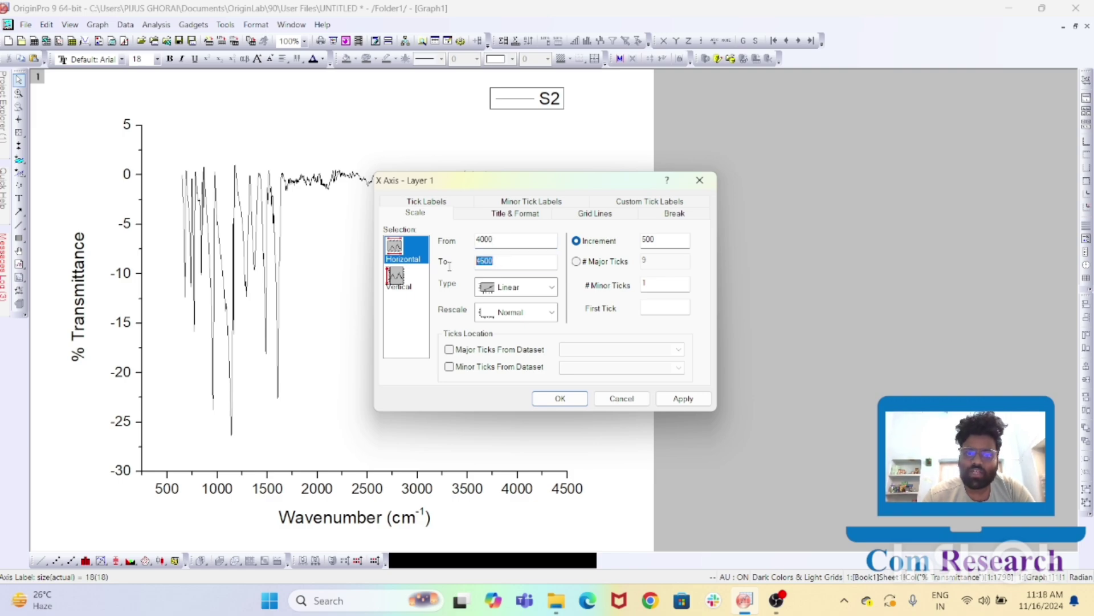
type("65")
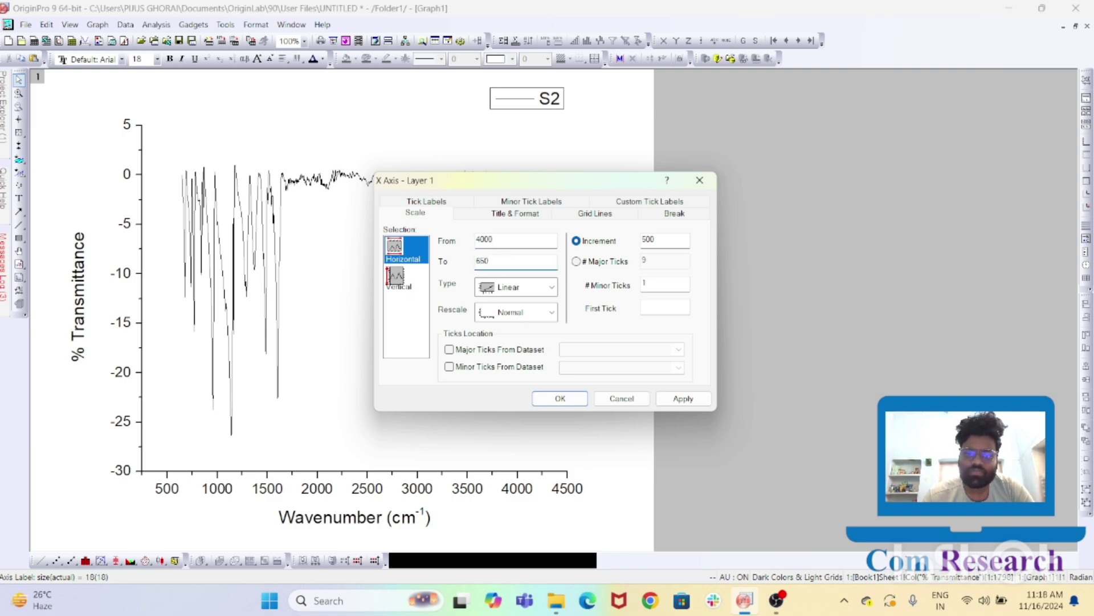
left_click(683, 399)
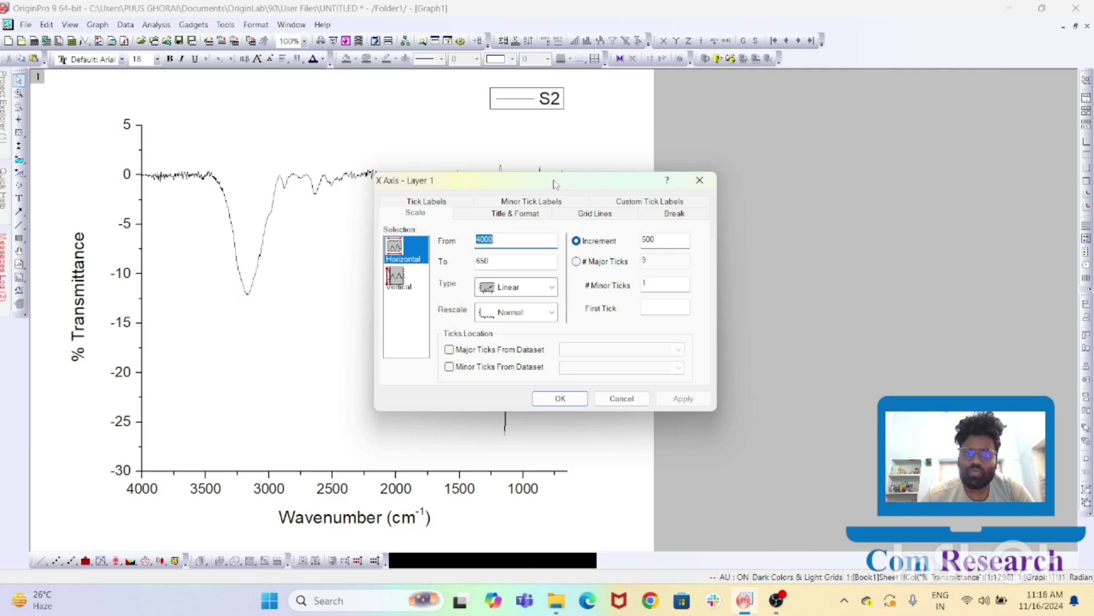
left_click_drag(556, 183, 850, 144)
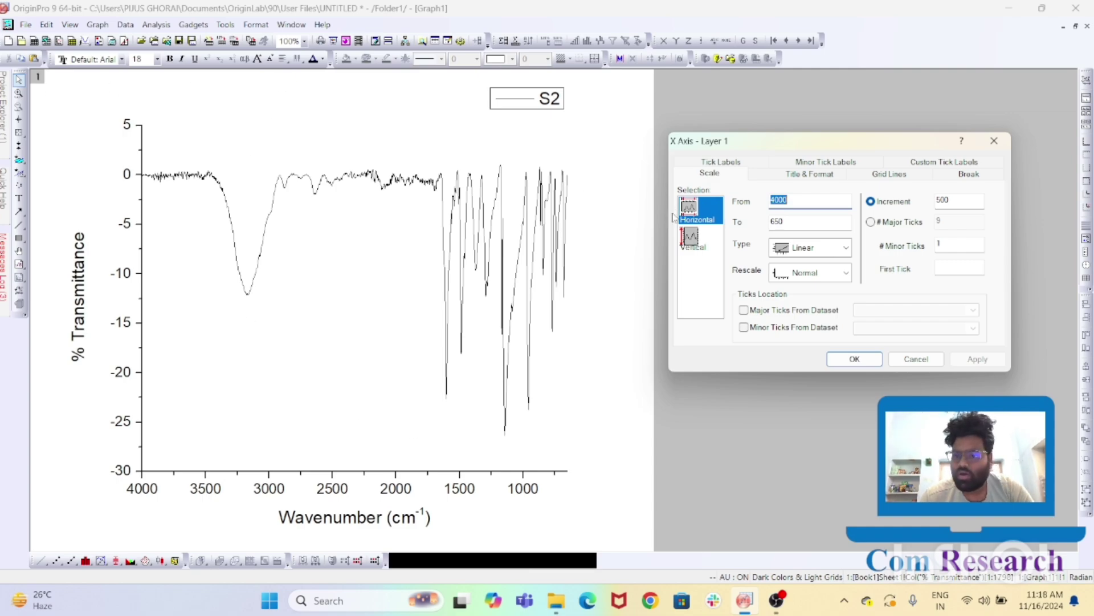
Frame the plot by adding the opposite axis lines for both the vertical and horizontal directions.
left_click(888, 175)
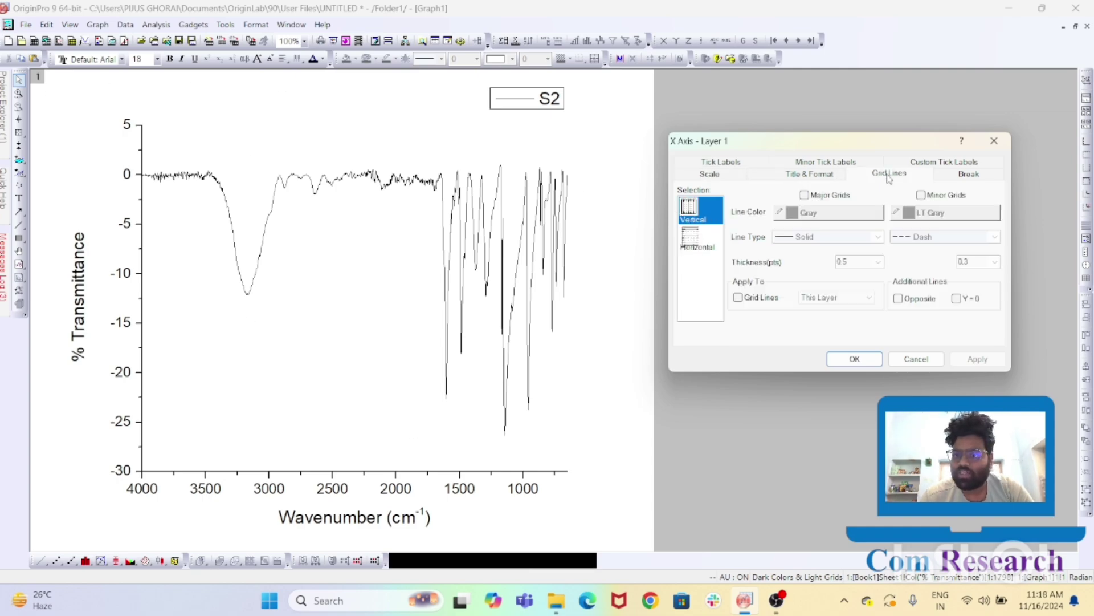
left_click(899, 298)
left_click(697, 238)
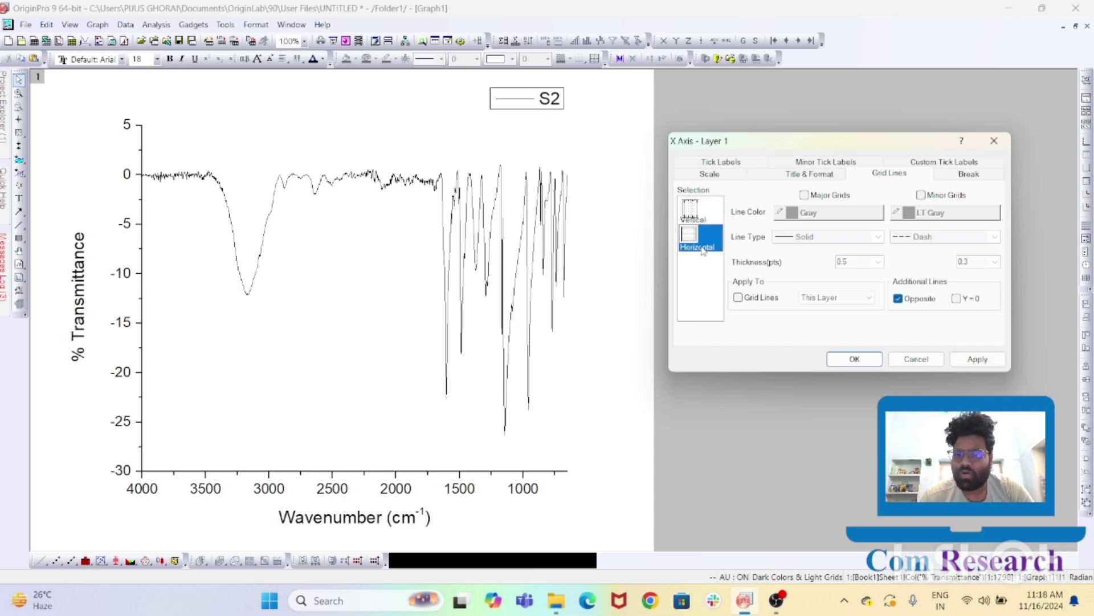
left_click(899, 298)
left_click(977, 359)
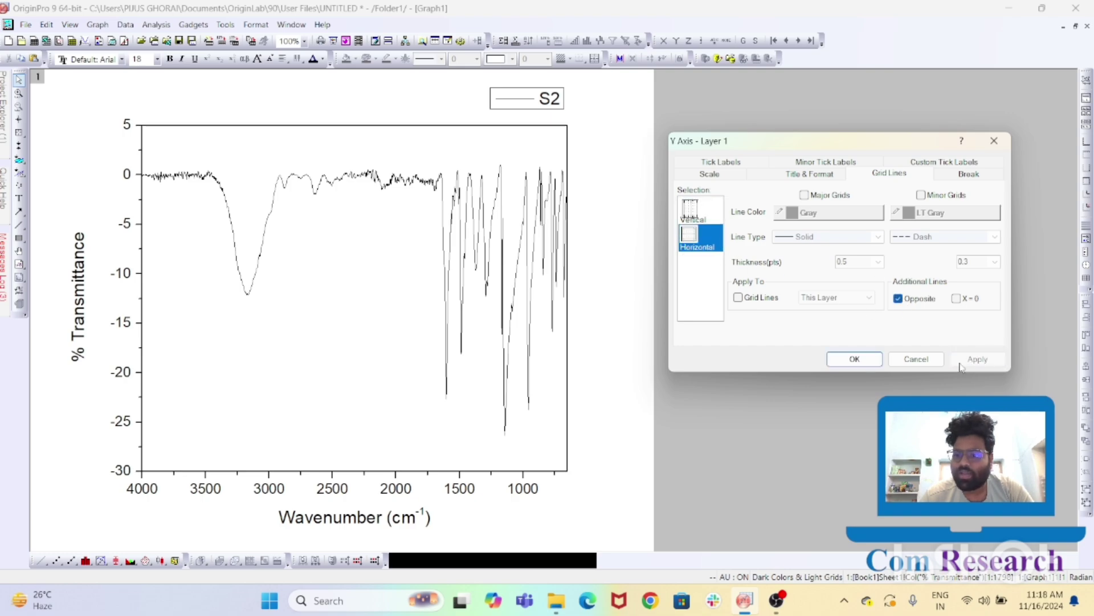
left_click(855, 360)
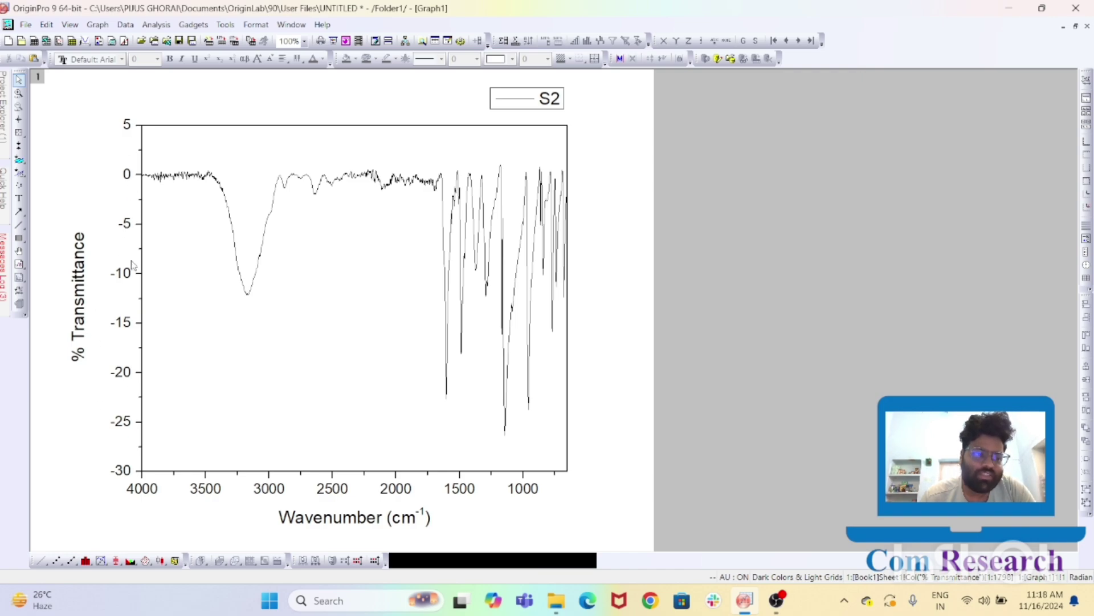
Set both the major and minor ticks of the left Y axis to None.
left_click(131, 229)
double_click(131, 228)
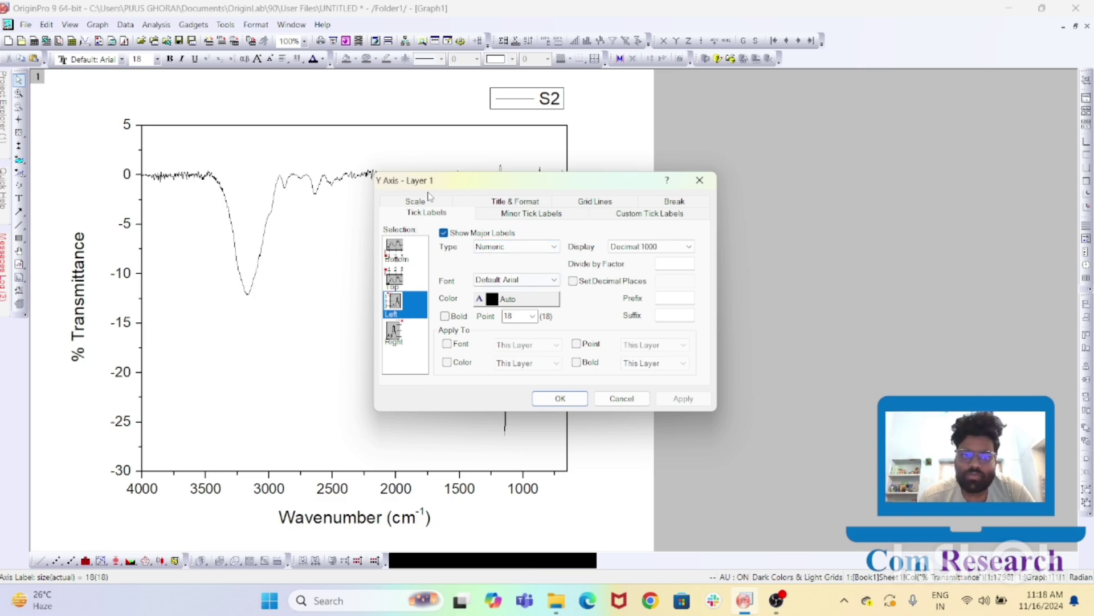
left_click(539, 215)
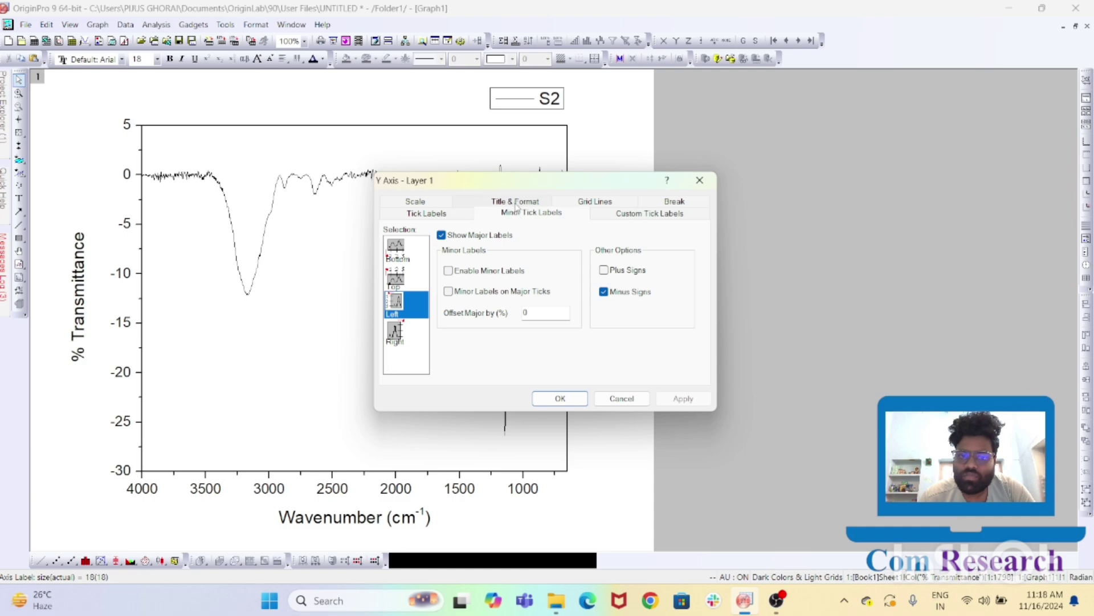
left_click(516, 203)
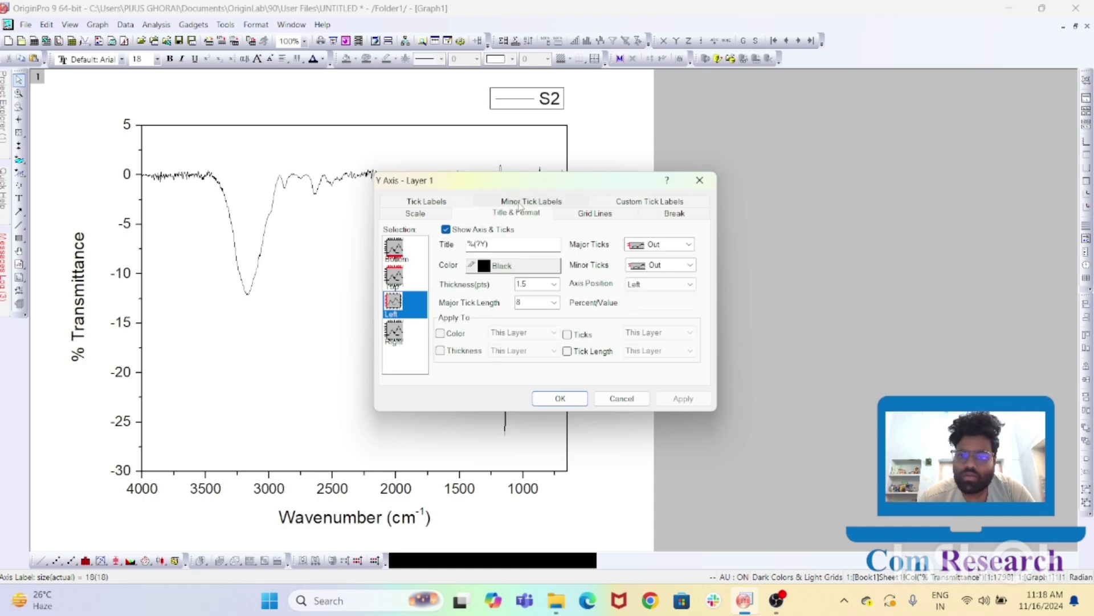
left_click(689, 245)
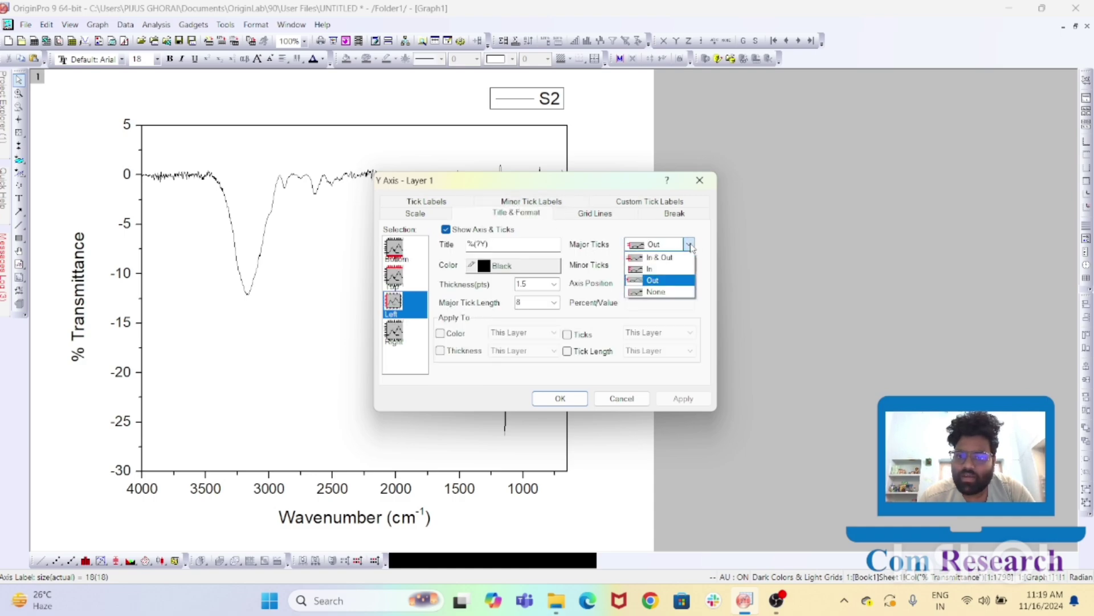
left_click(661, 293)
left_click(691, 265)
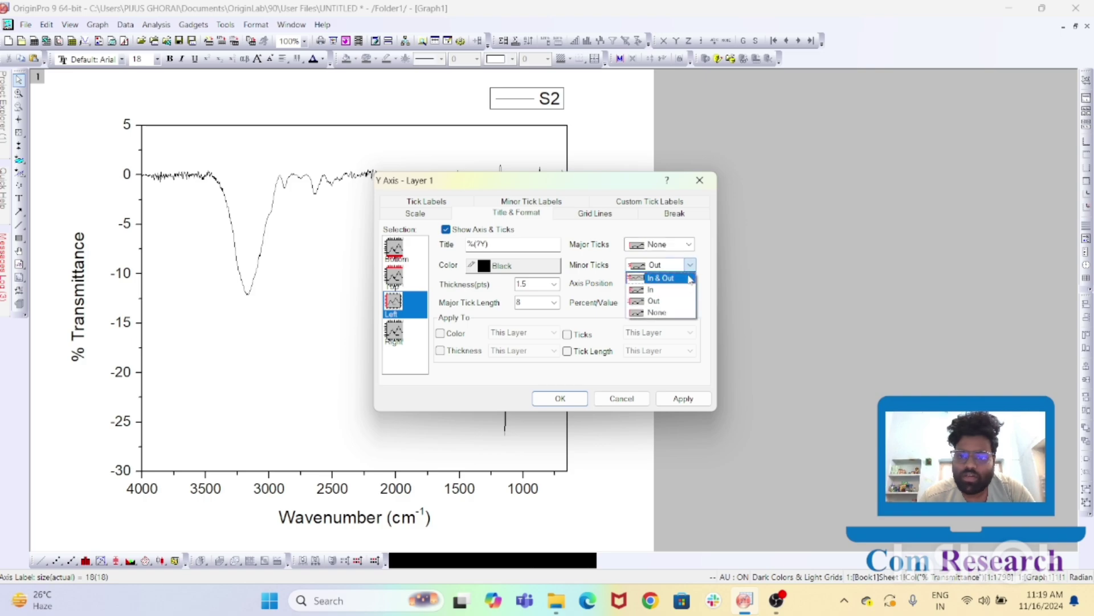
left_click(660, 312)
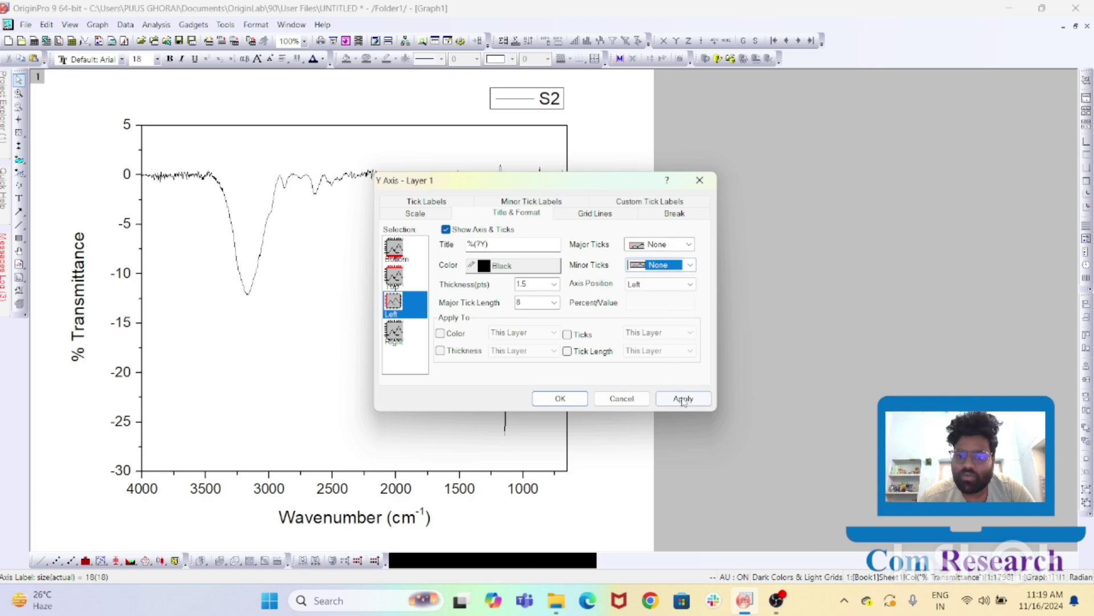
left_click(684, 399)
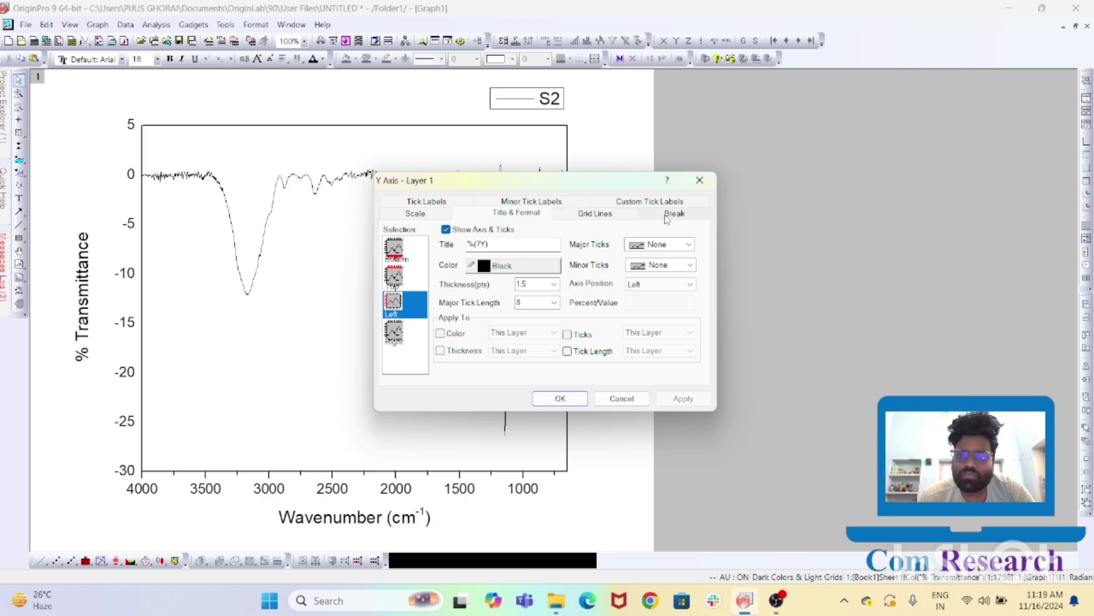
Hide the major tick labels of the left Y axis and close the axis settings.
left_click(433, 220)
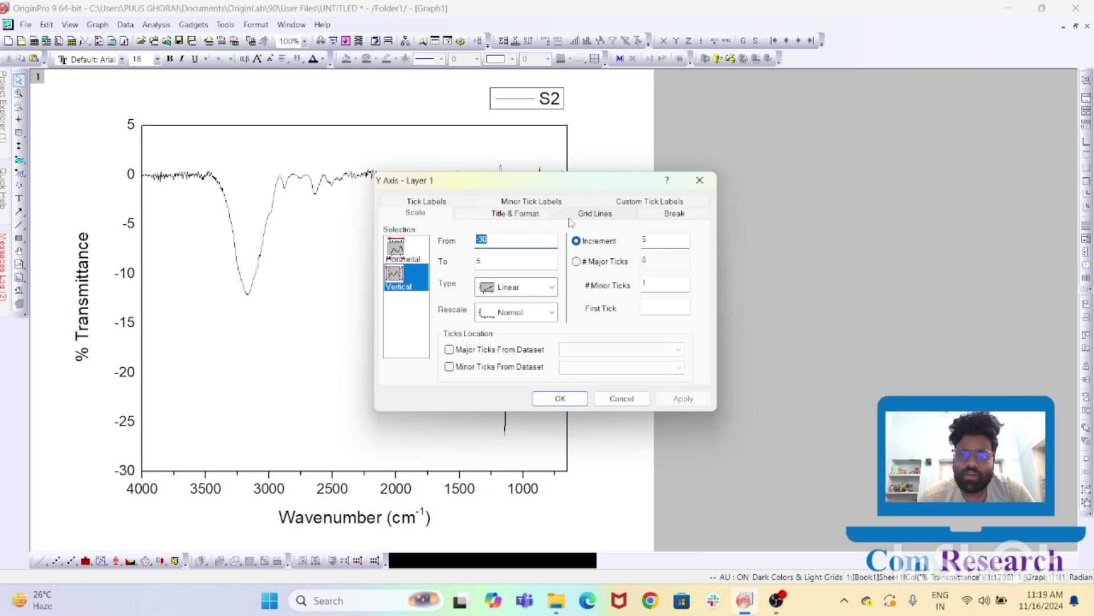
left_click(541, 204)
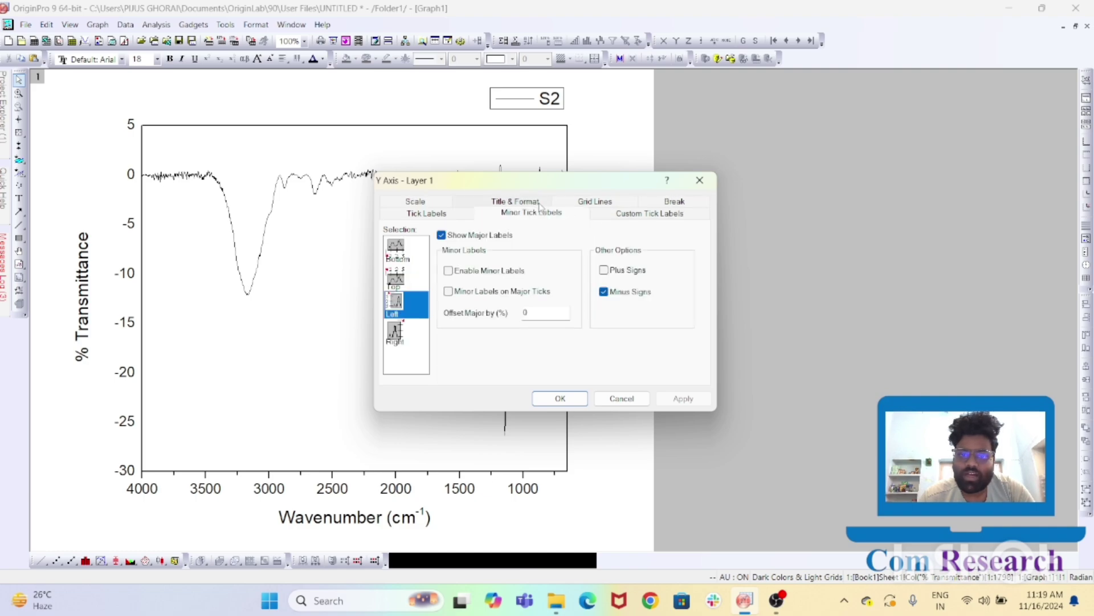
left_click(443, 215)
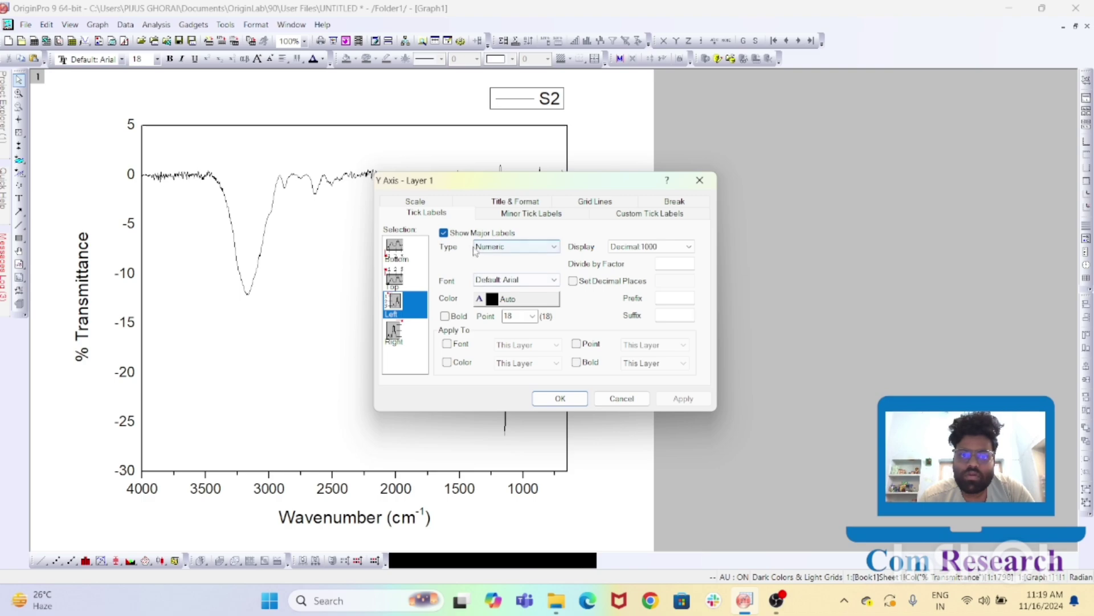
left_click(444, 233)
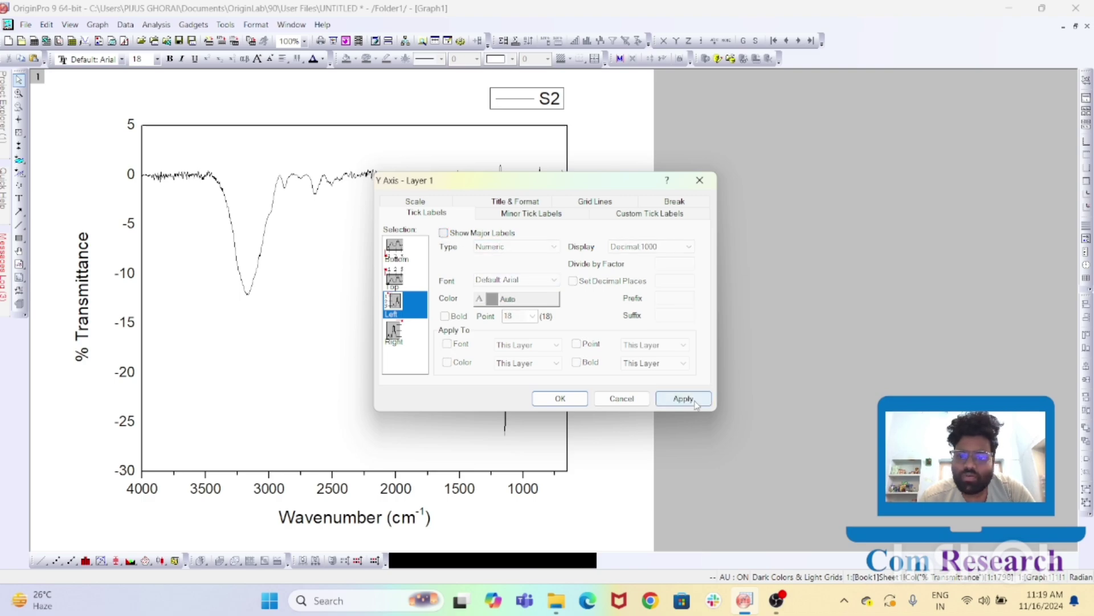
left_click(690, 398)
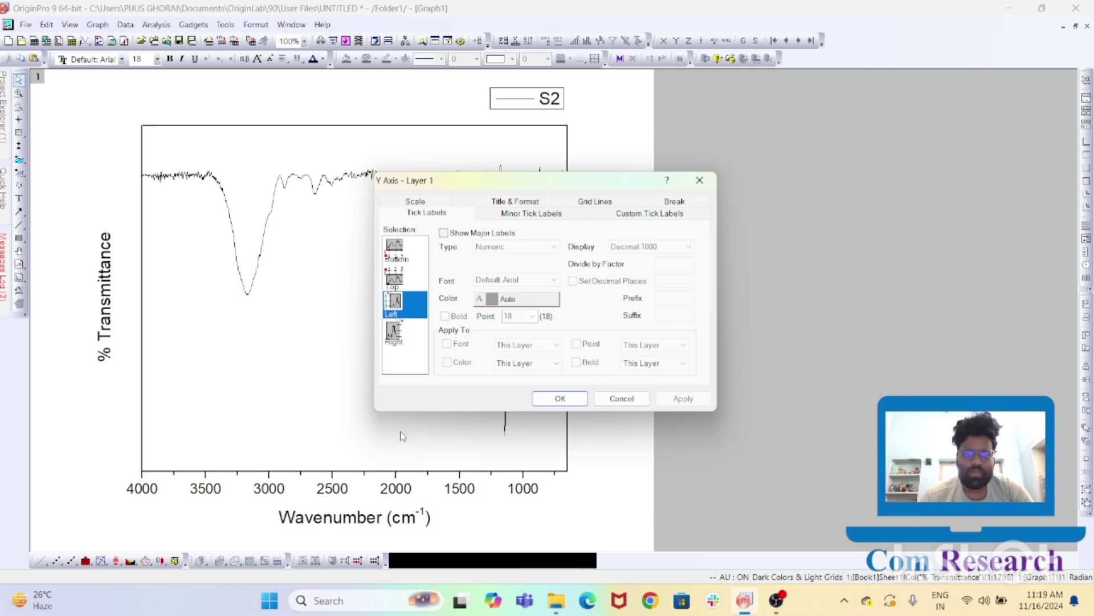
left_click(560, 399)
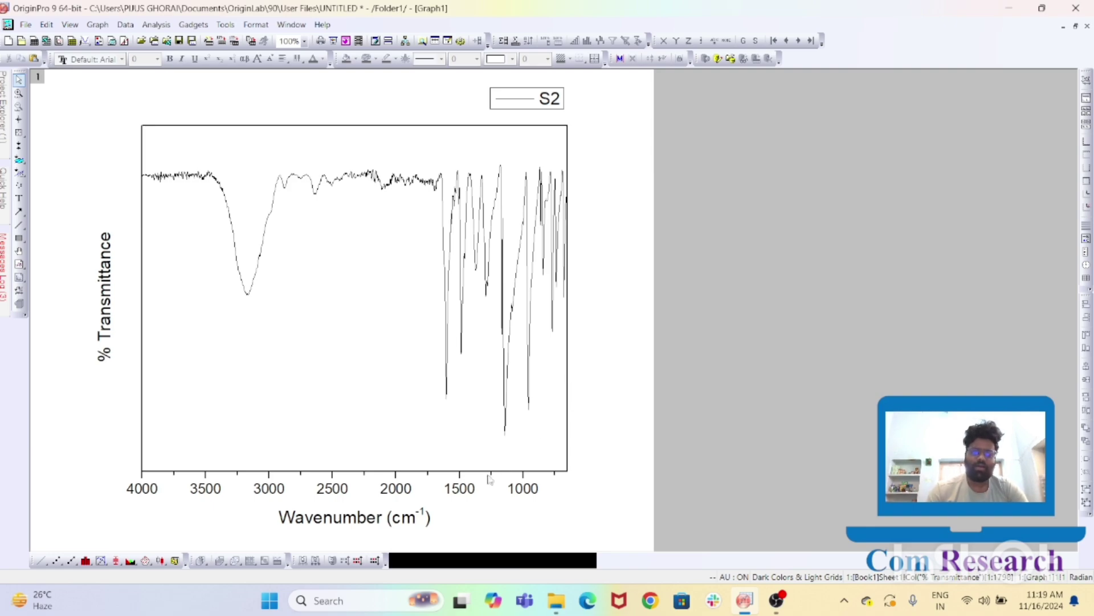
Make the Wavenumber and % Transmittance axis titles bold.
left_click(375, 519)
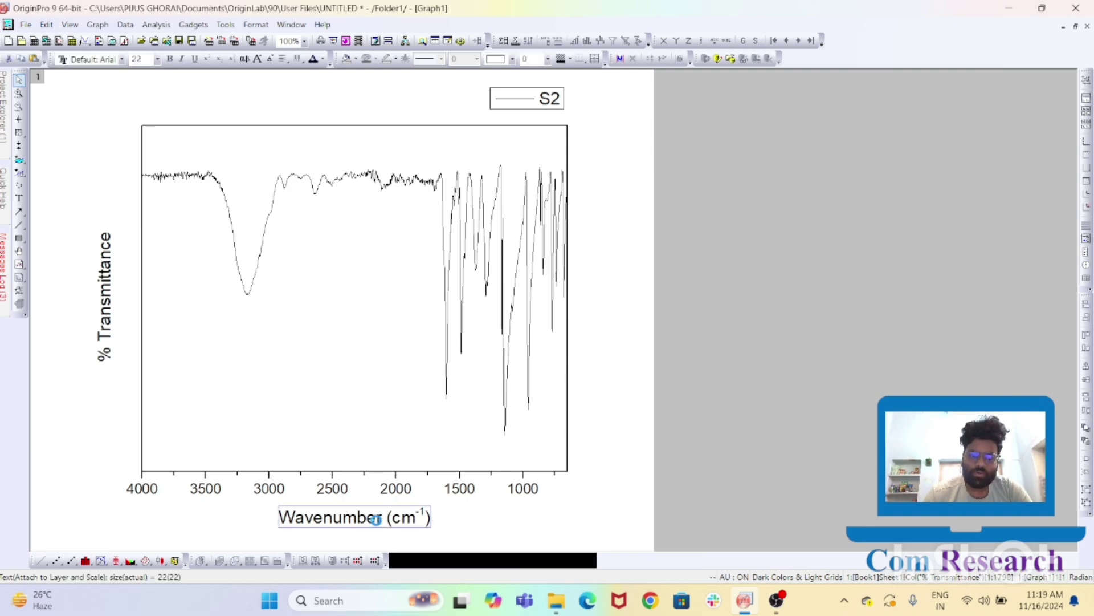
double_click(376, 519)
key("ctrl+a")
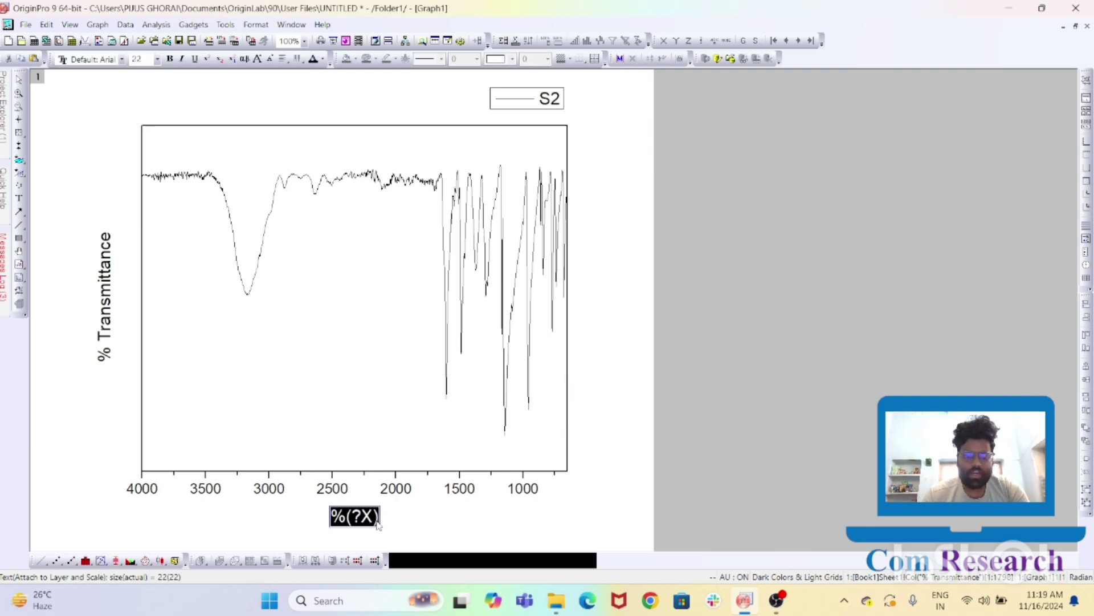
key("ctrl+b")
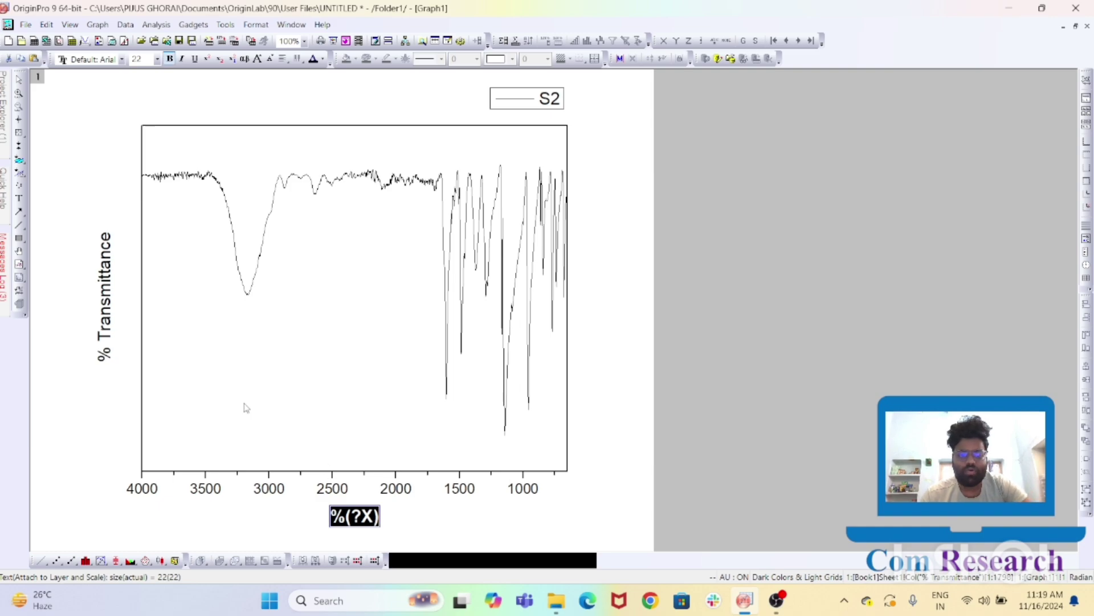
double_click(104, 323)
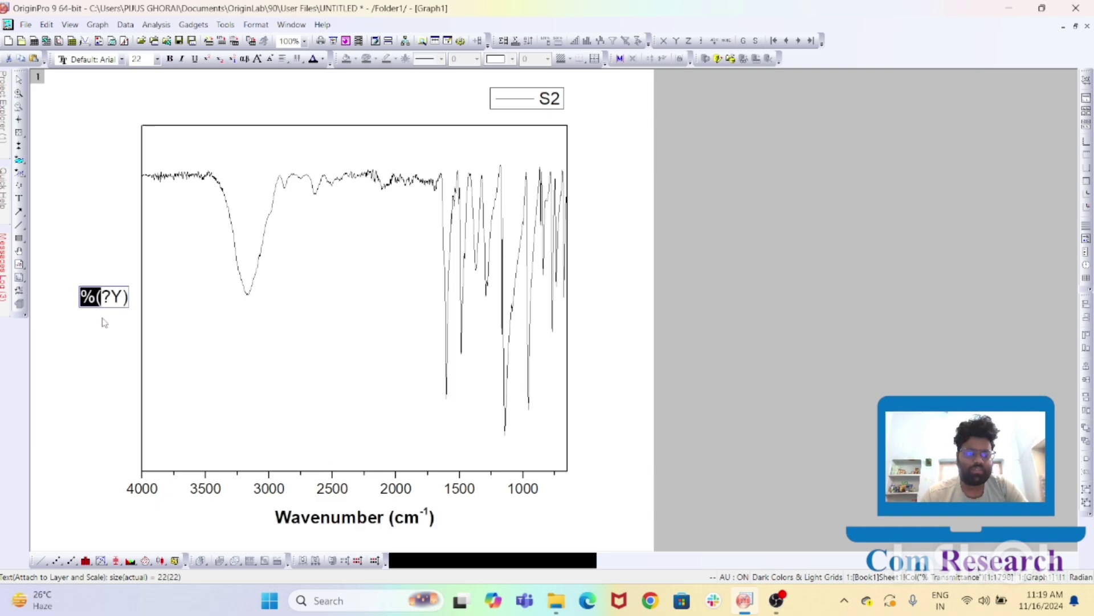
key("ctrl+a")
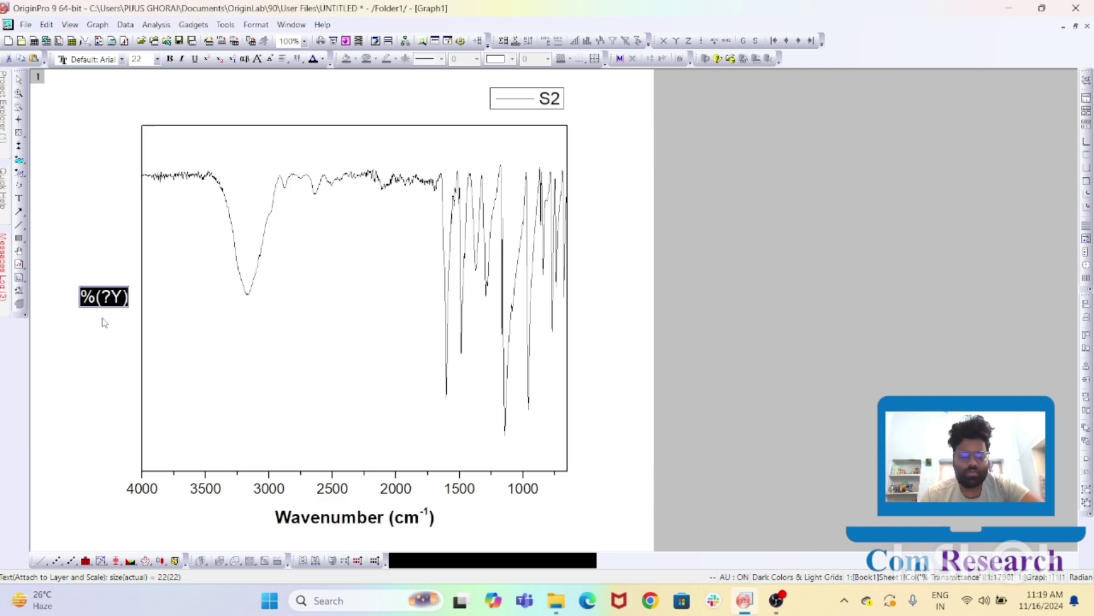
key("ctrl+b")
left_click(117, 372)
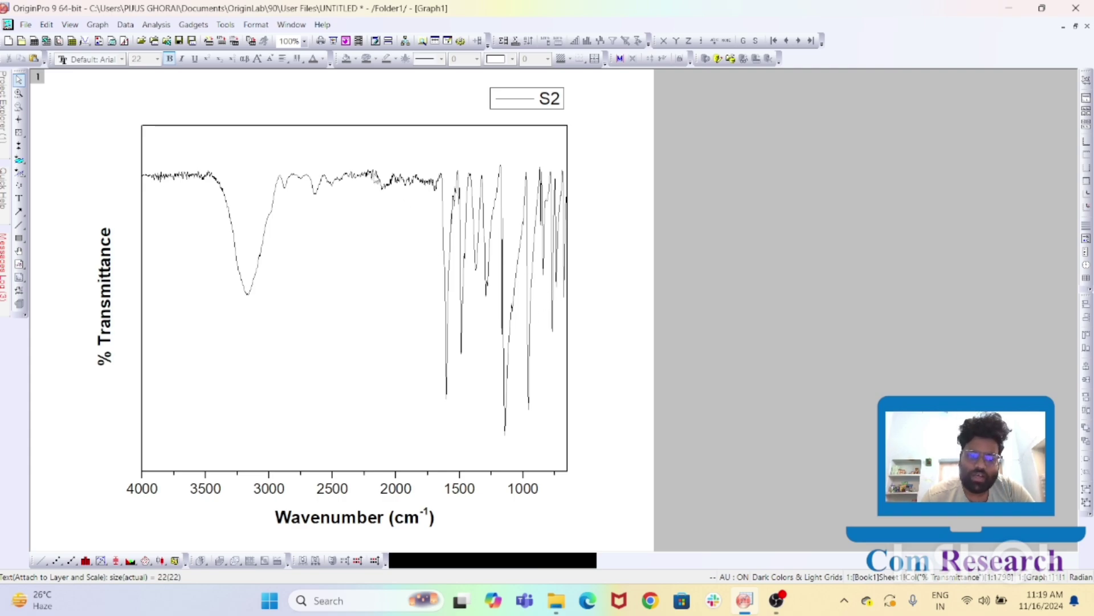
Format the S2 spectrum line with a width of 2 and the individual color Blue, and close the plot properties.
double_click(502, 313)
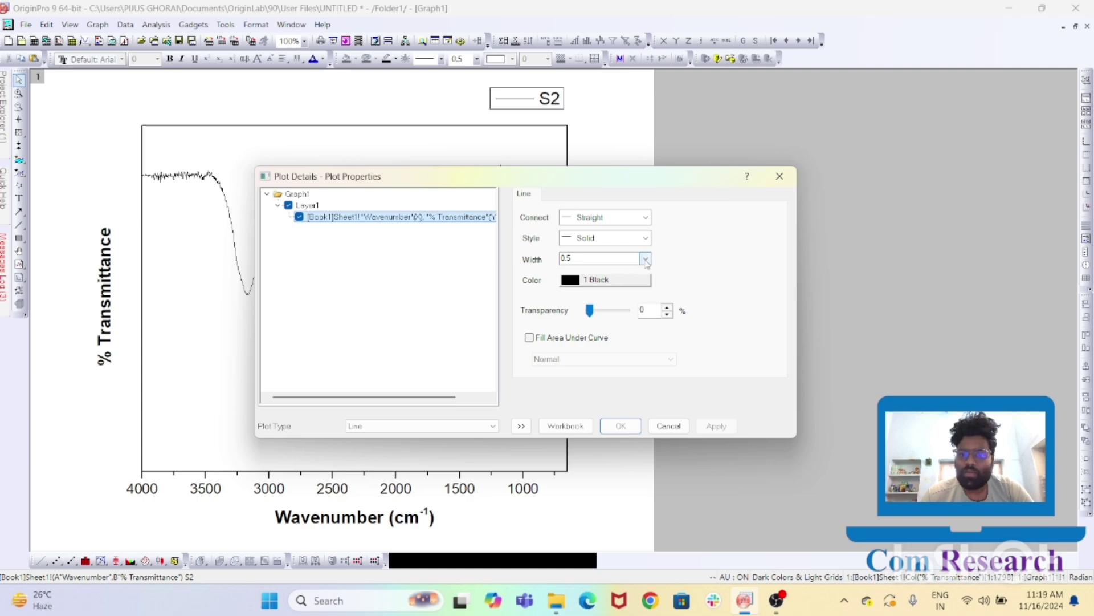
left_click(646, 260)
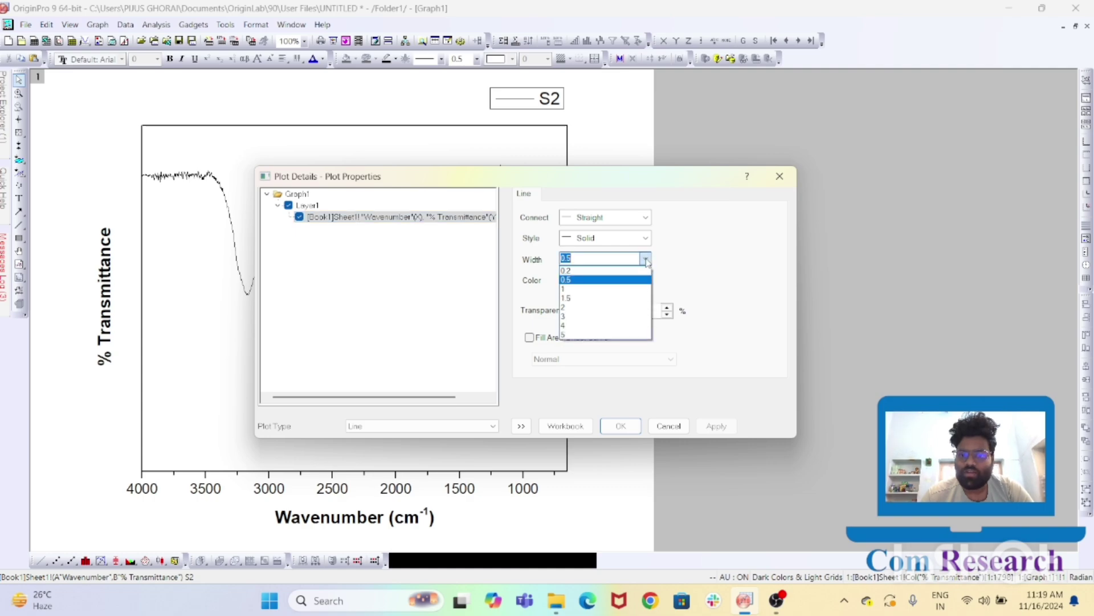
left_click(588, 308)
left_click(624, 280)
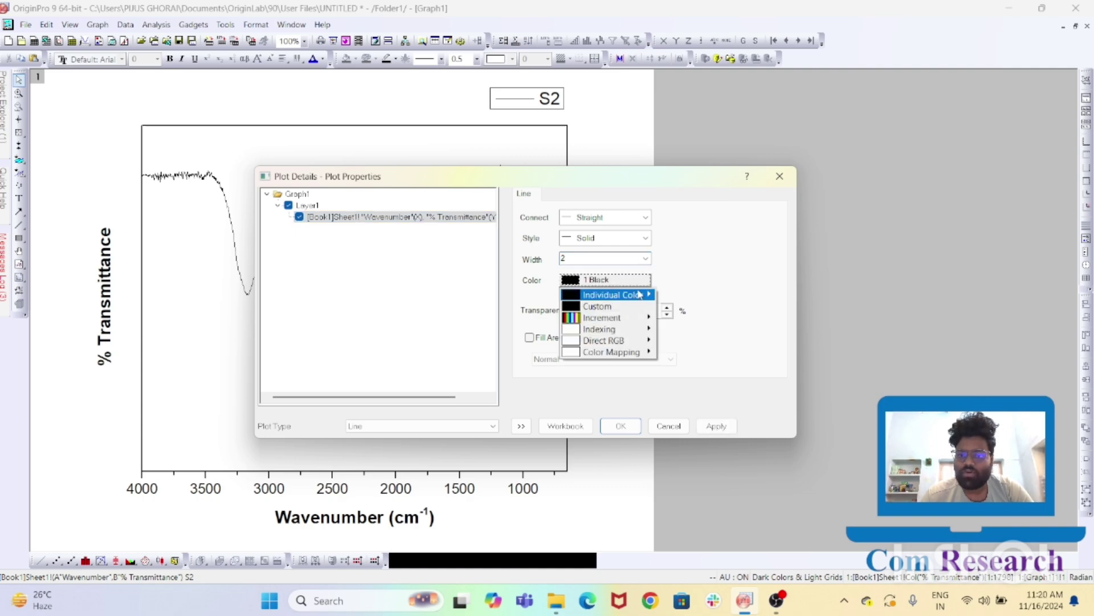
mouse_move(642, 294)
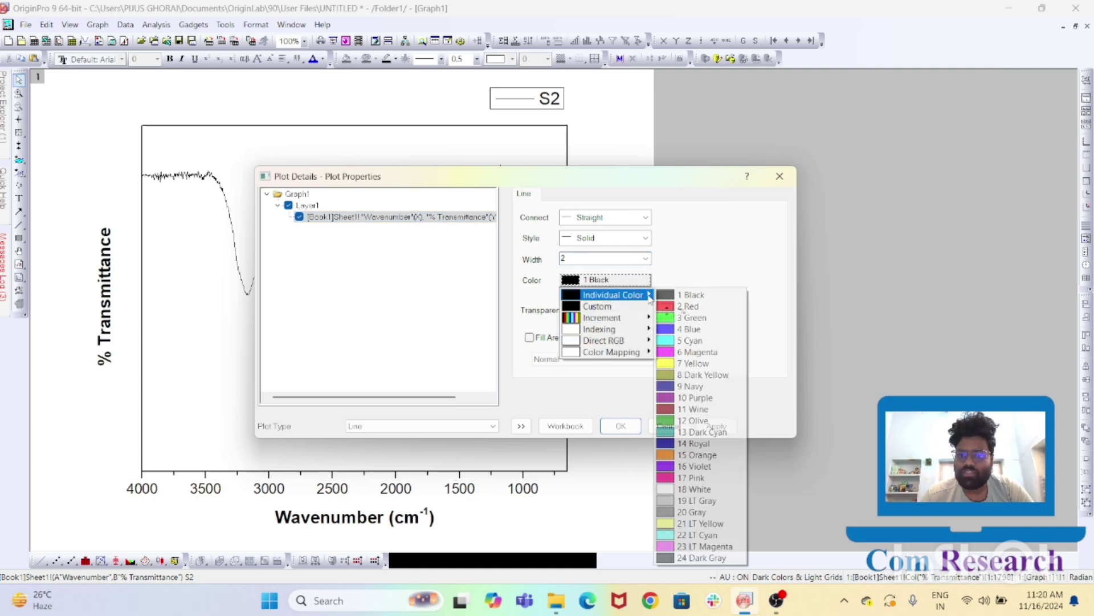
left_click(699, 330)
left_click(716, 423)
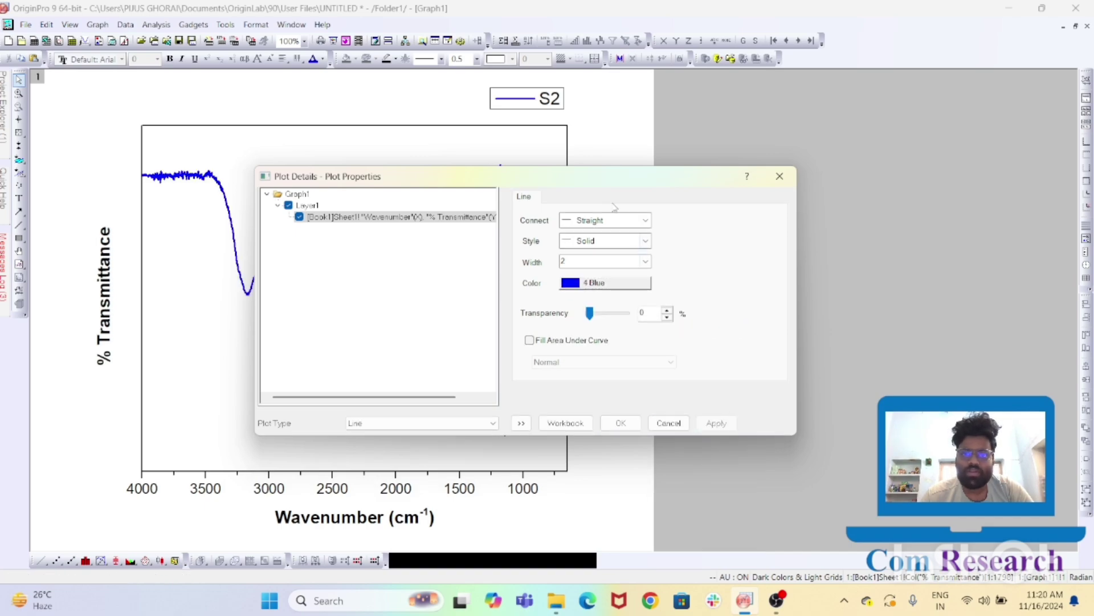
left_click_drag(593, 183, 944, 134)
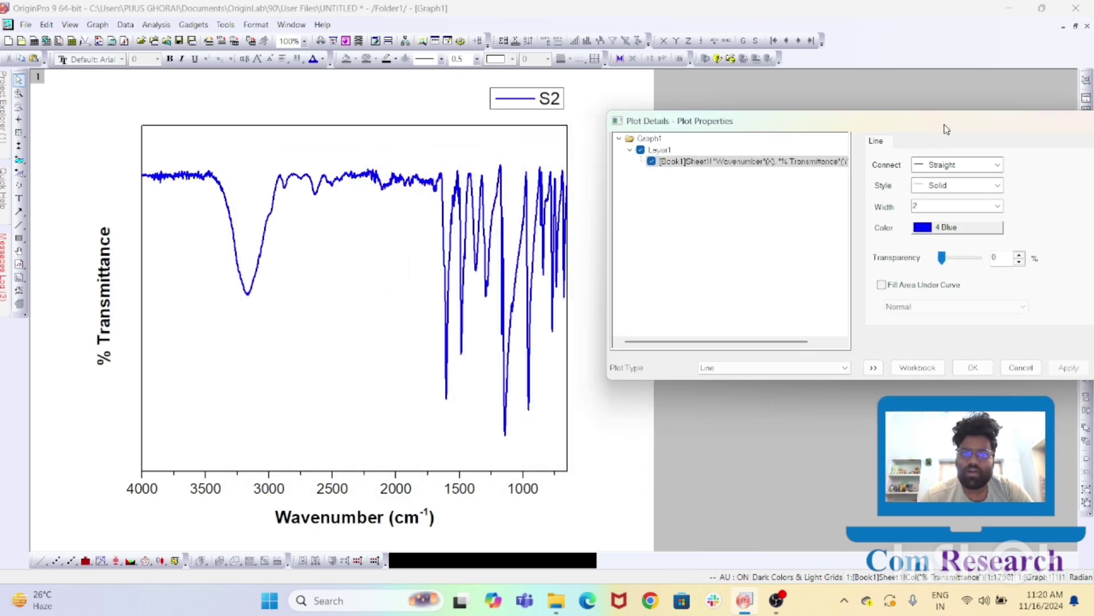
left_click(971, 373)
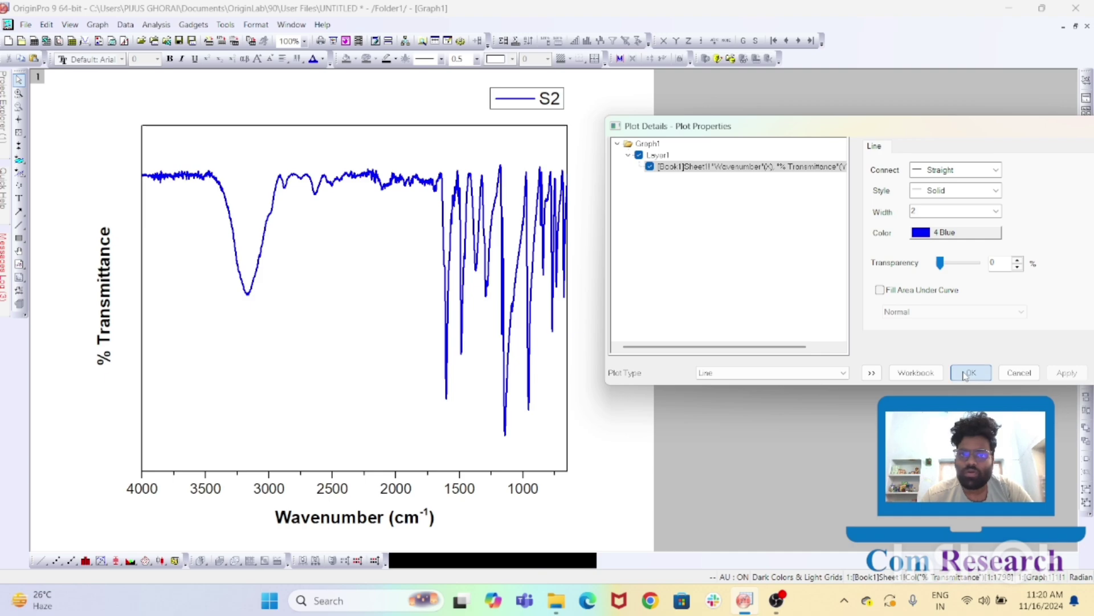
Move the S2 legend inside the upper right corner of the plot frame.
left_click_drag(542, 92, 534, 138)
left_click(607, 153)
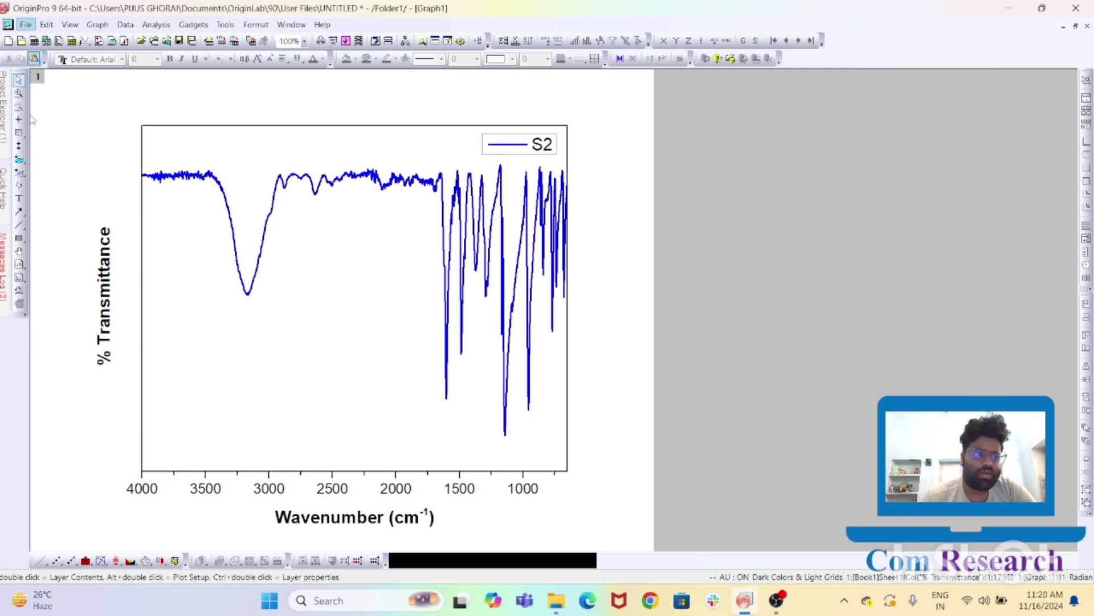
Draw an arrow pointing down from the broad dip between 3500 and 3000, and start a text label at its tip.
left_click(19, 212)
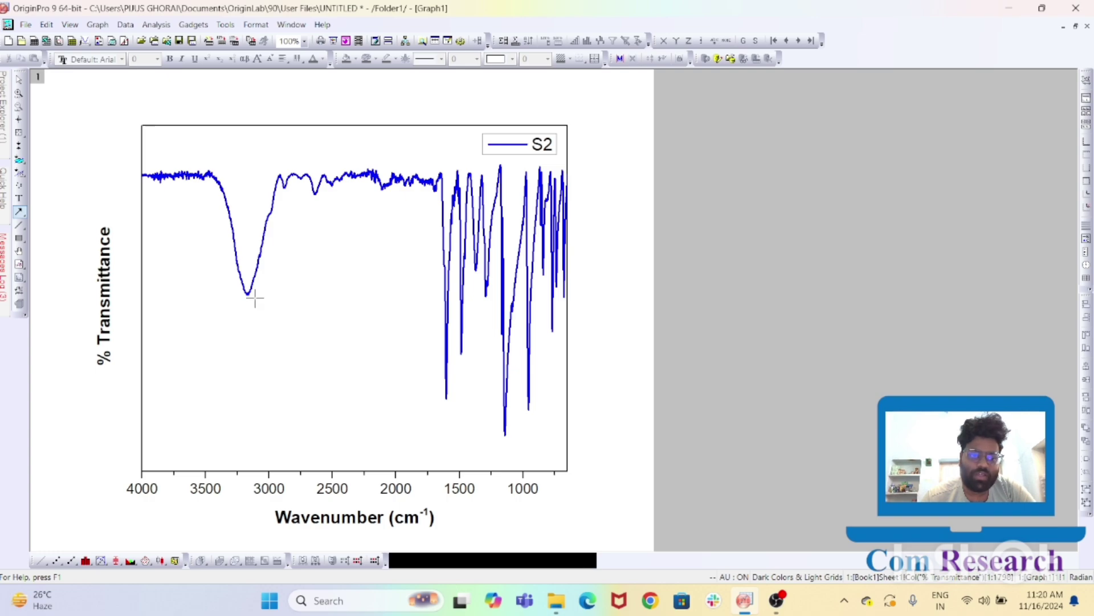
left_click_drag(255, 297, 269, 369)
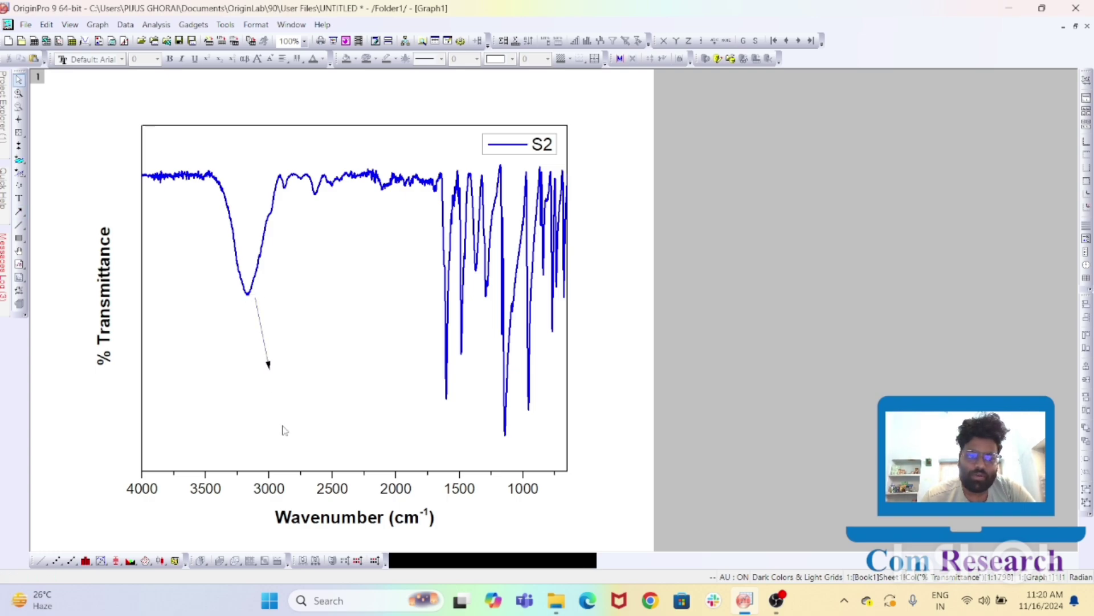
left_click(19, 199)
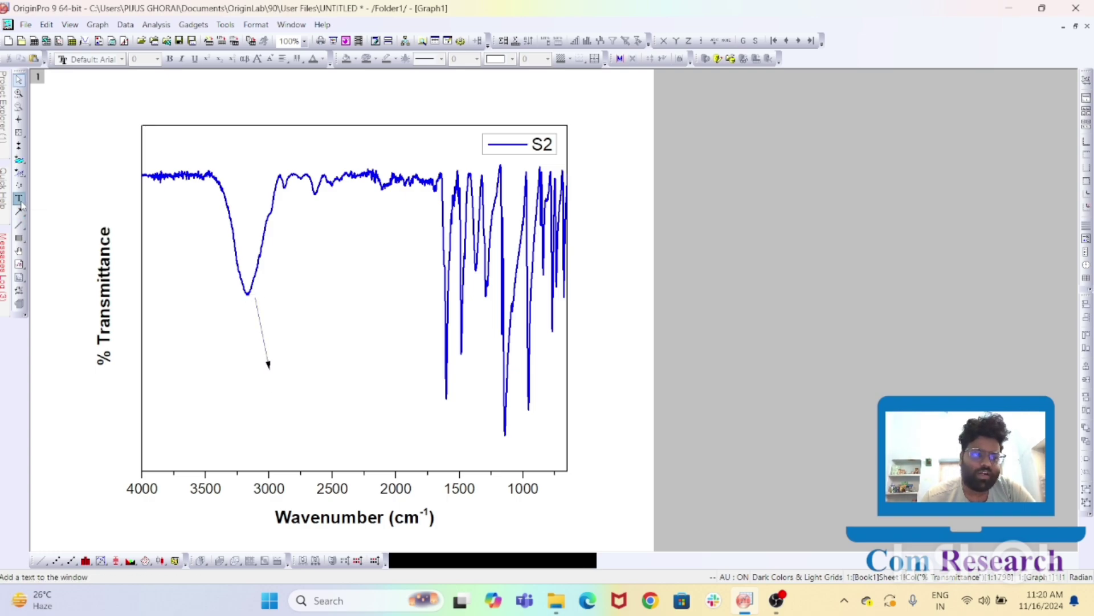
left_click(263, 379)
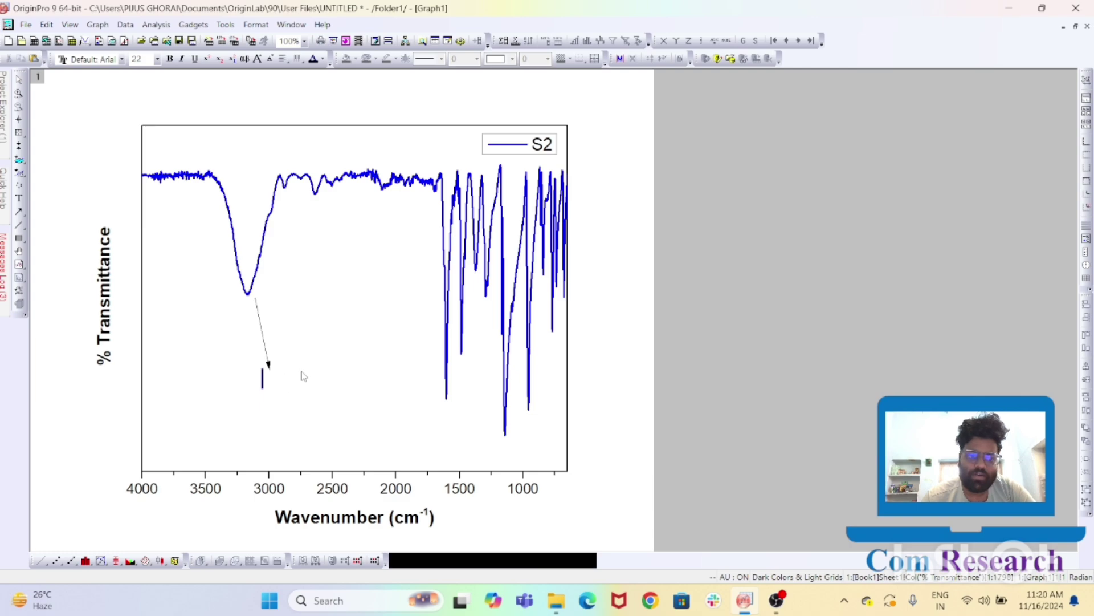
Read the coordinates at the minimum of the broad dip between 3500 and 3000 with the Data Reader.
left_click(19, 135)
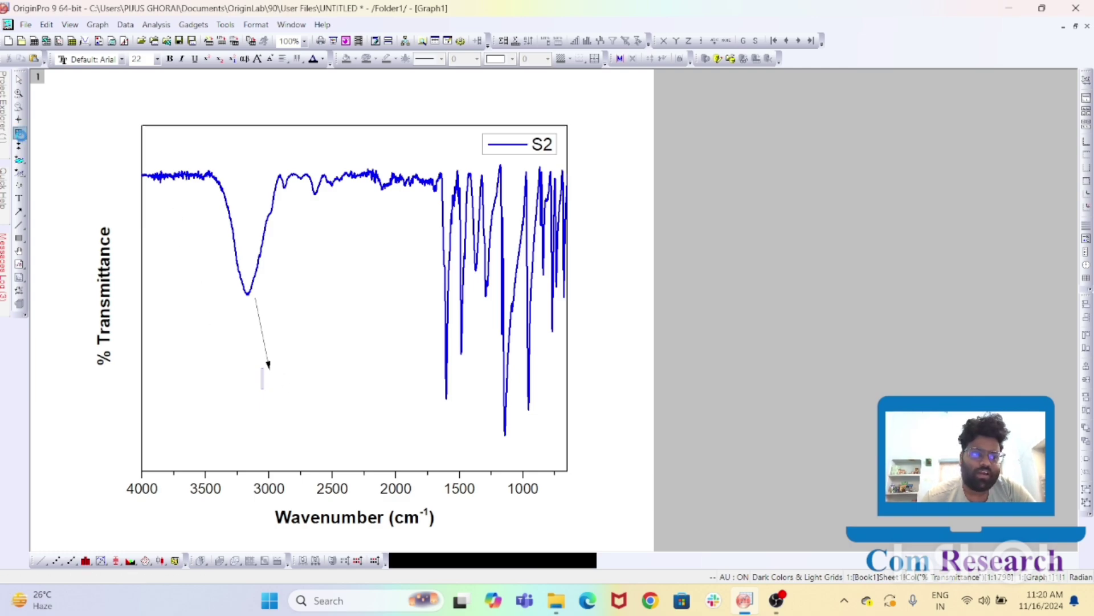
left_click(247, 296)
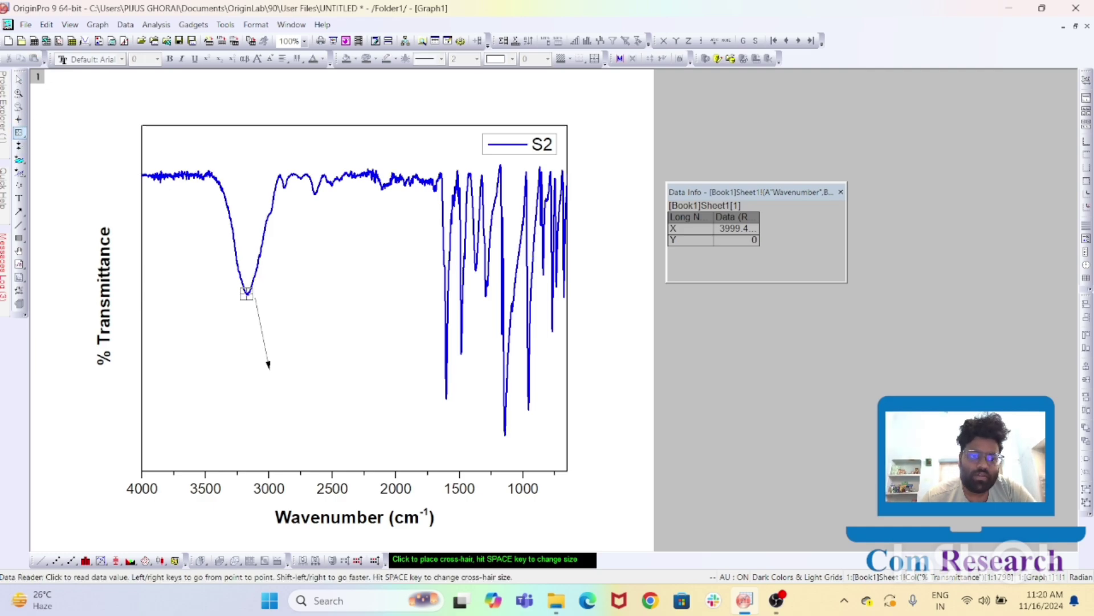
left_click(246, 291)
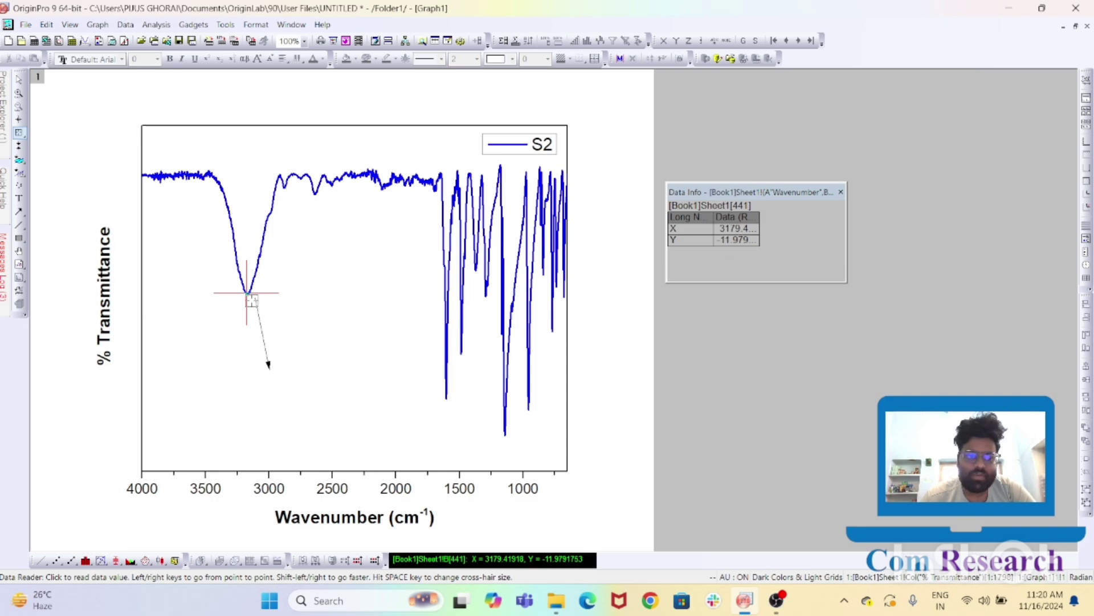
key("Escape")
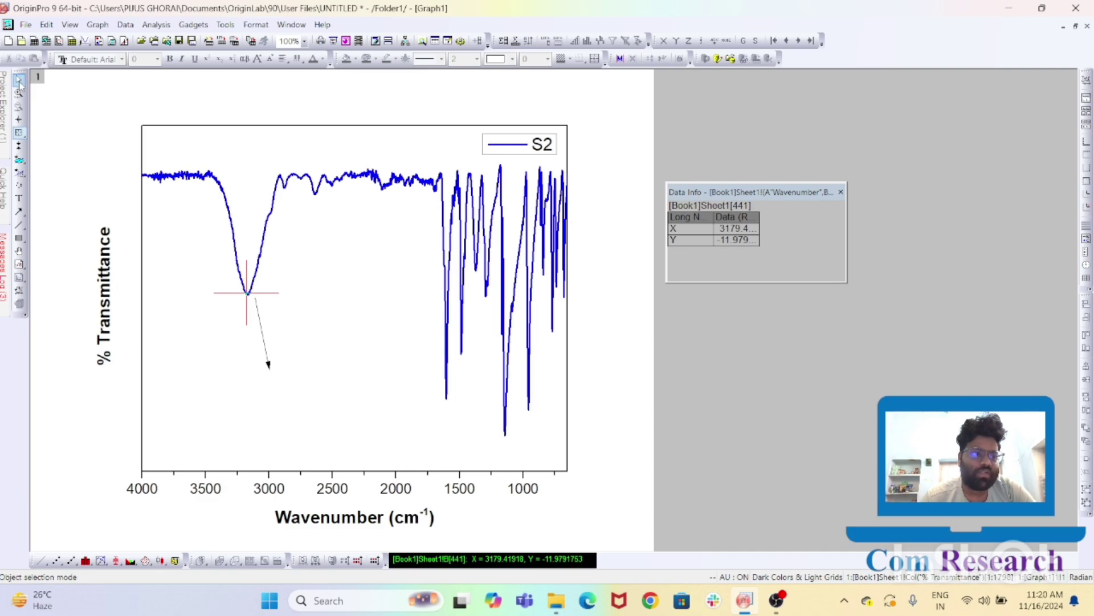
Delete the arrow below the broad dip and close the Data Info window.
left_click(262, 334)
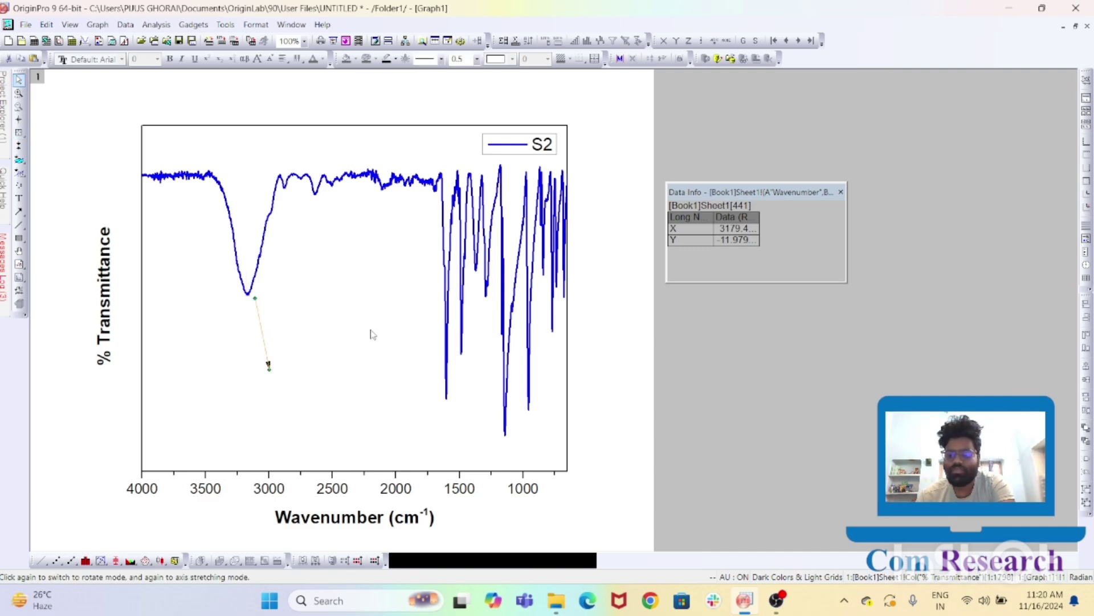
key("Delete")
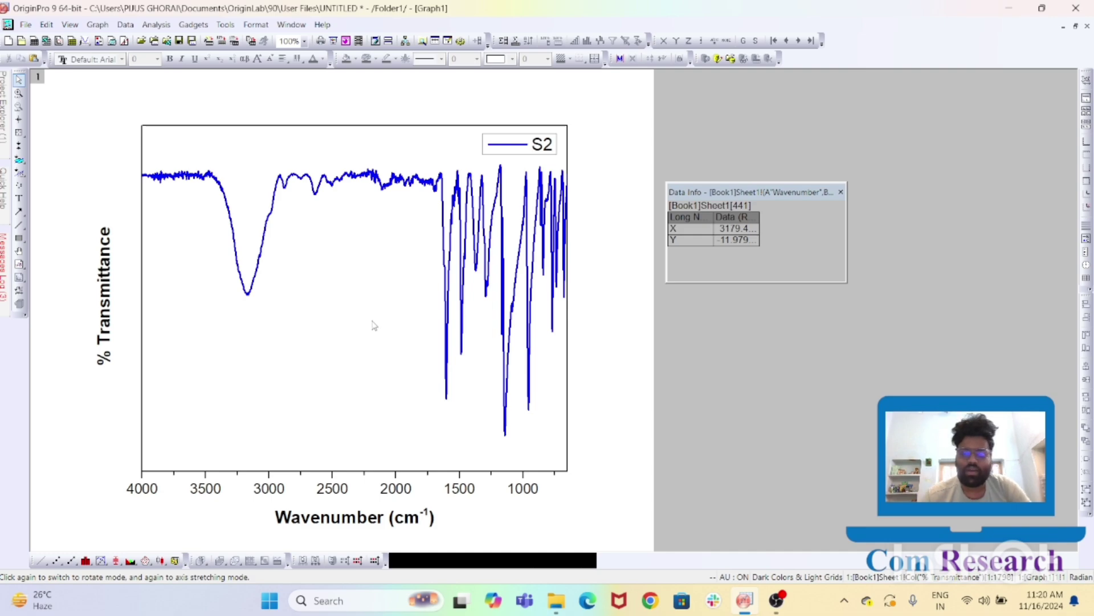
left_click(840, 193)
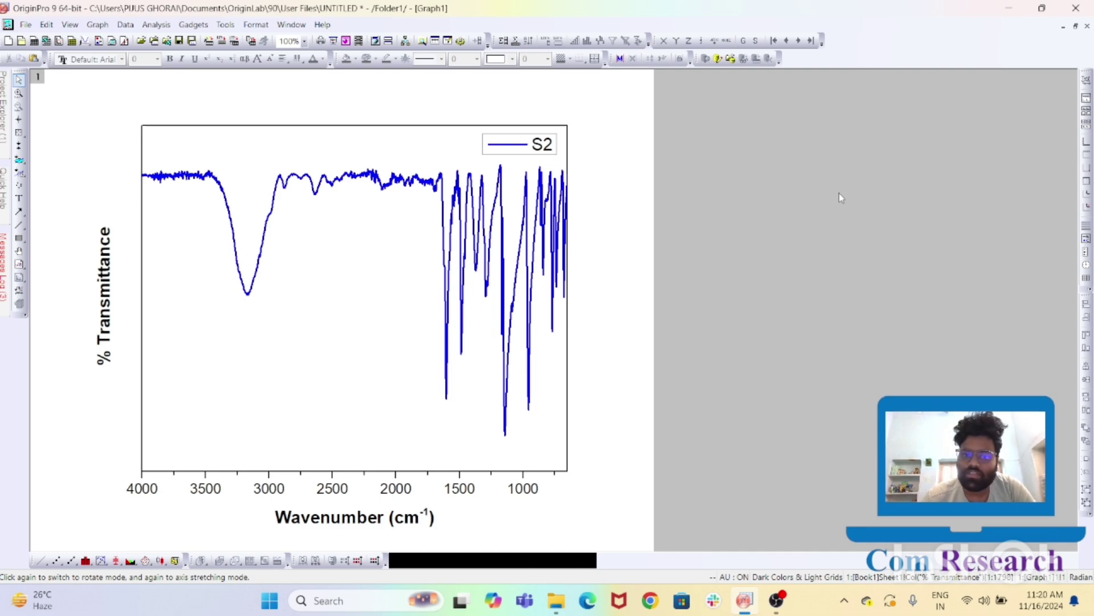